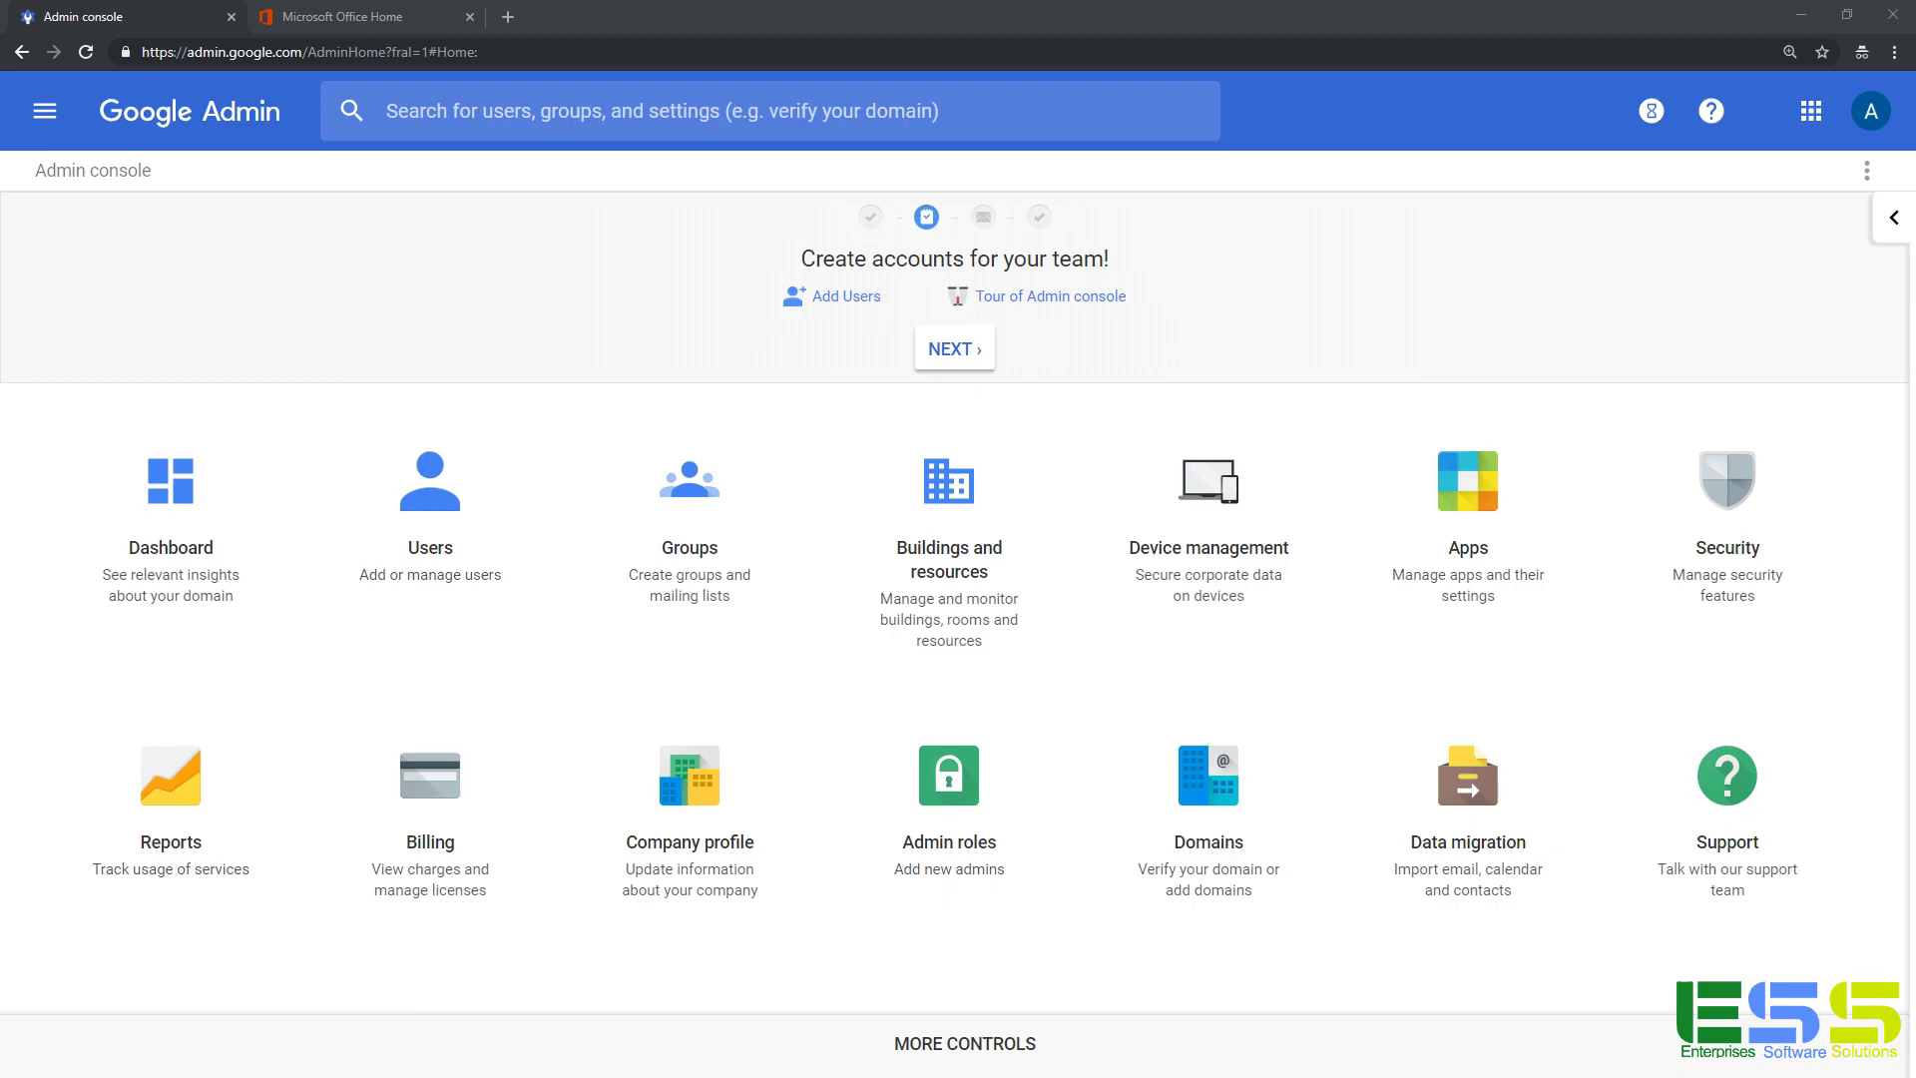
In Google Admin, open the less secure apps settings from Security > Basic settings.
click(1707, 479)
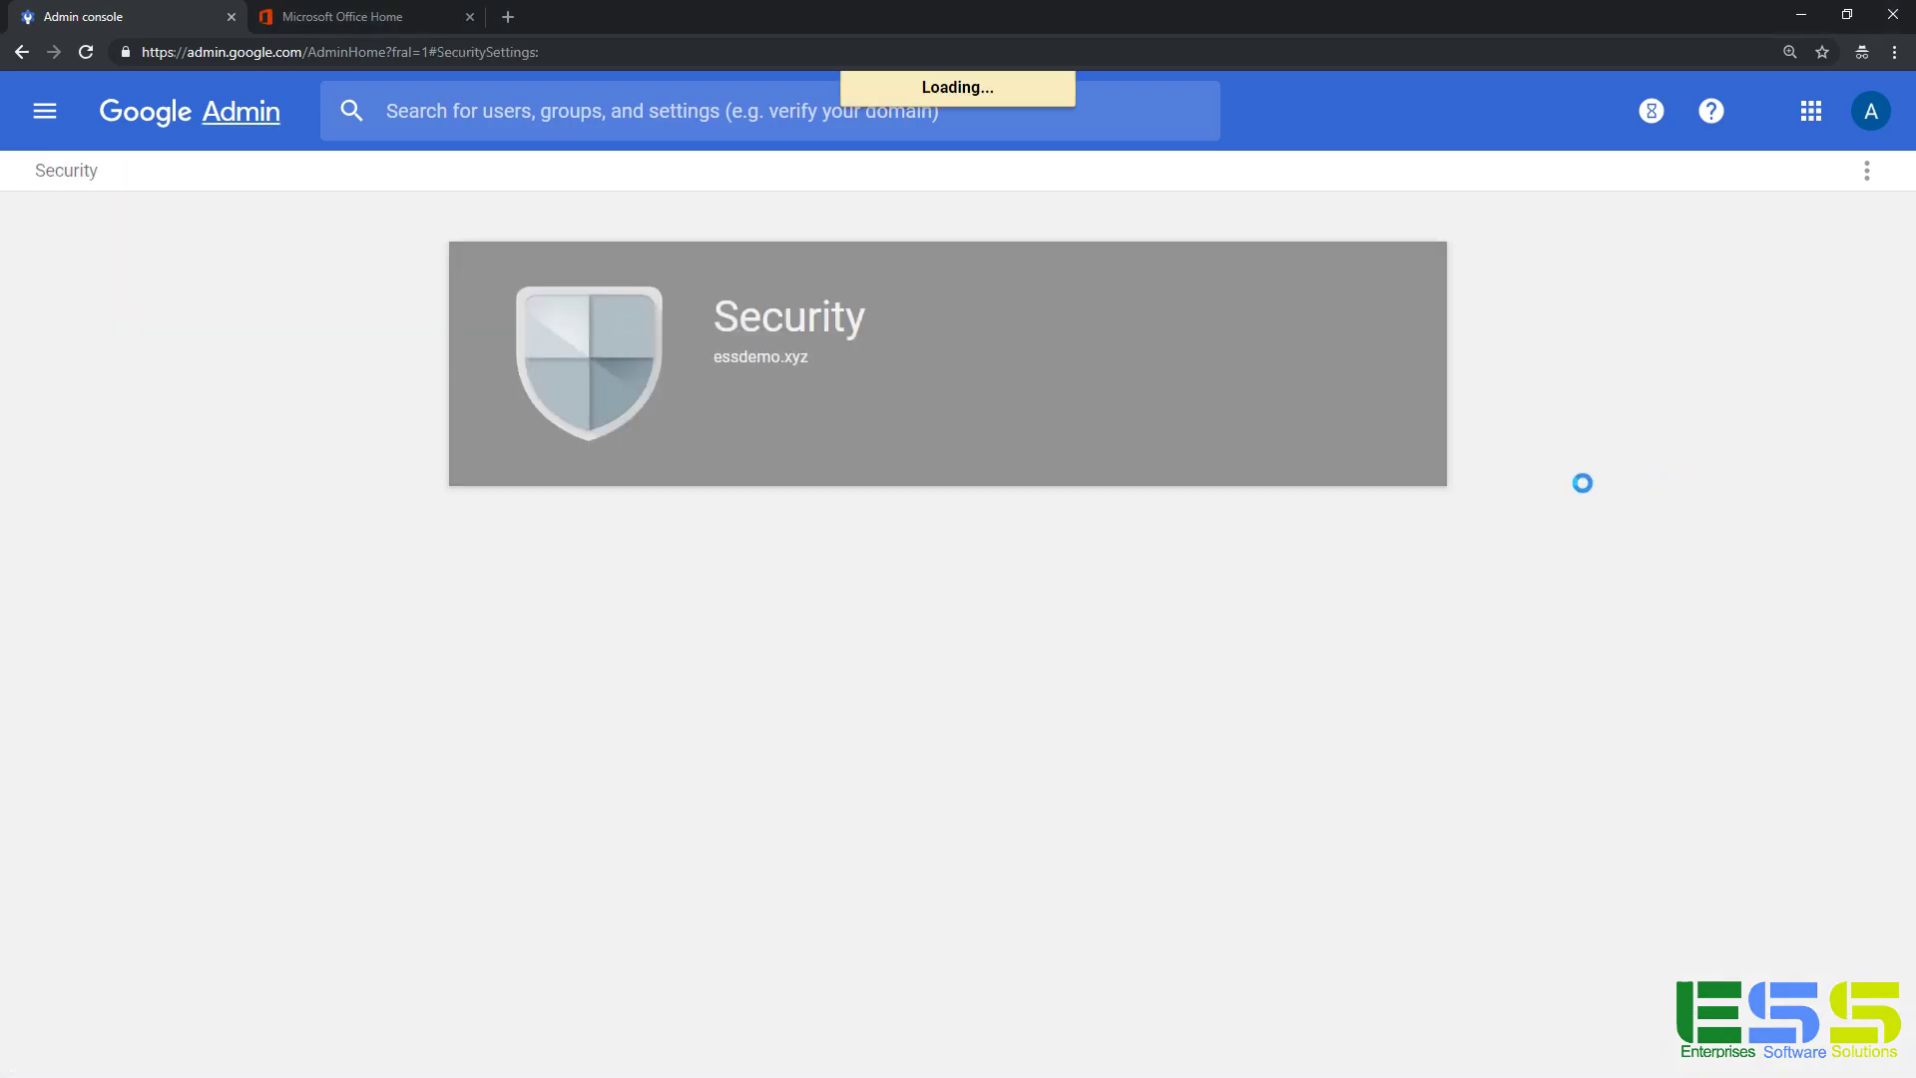
click(1009, 570)
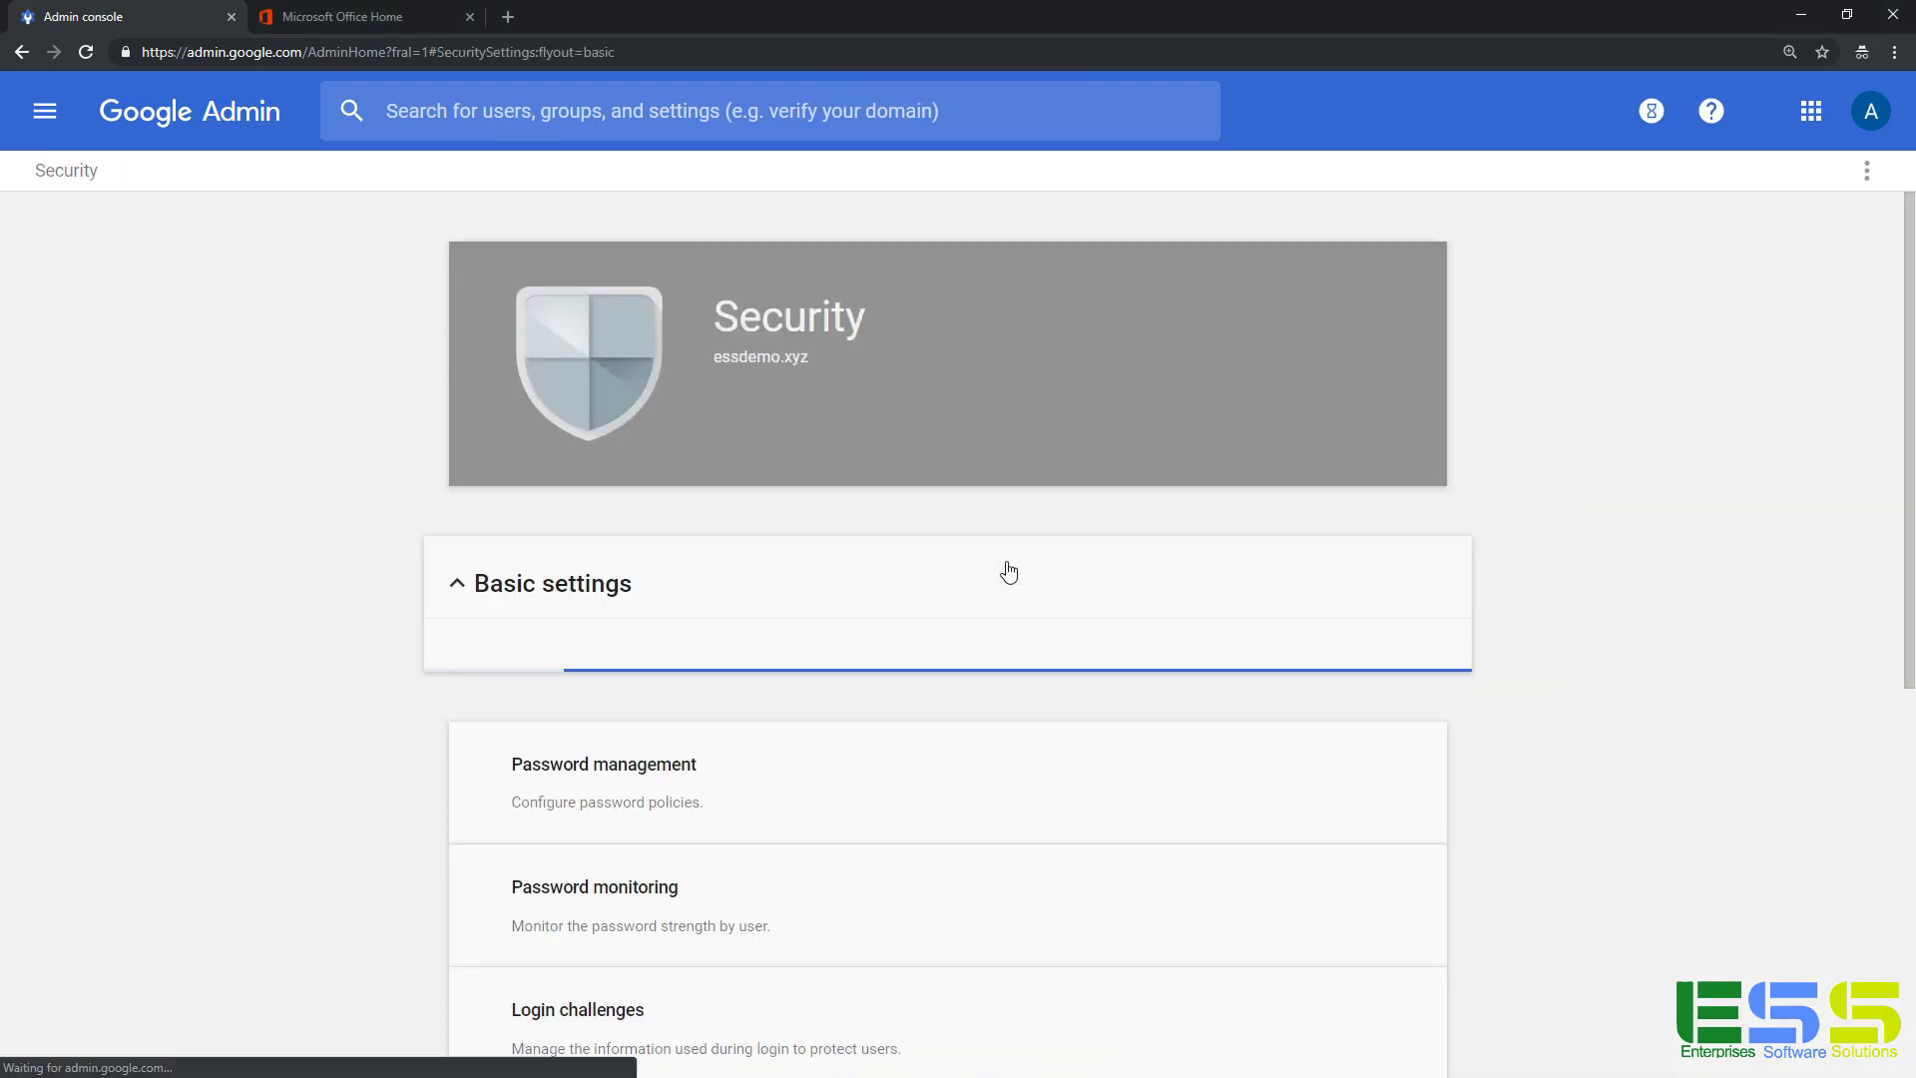
scroll(1005, 568, down, 3)
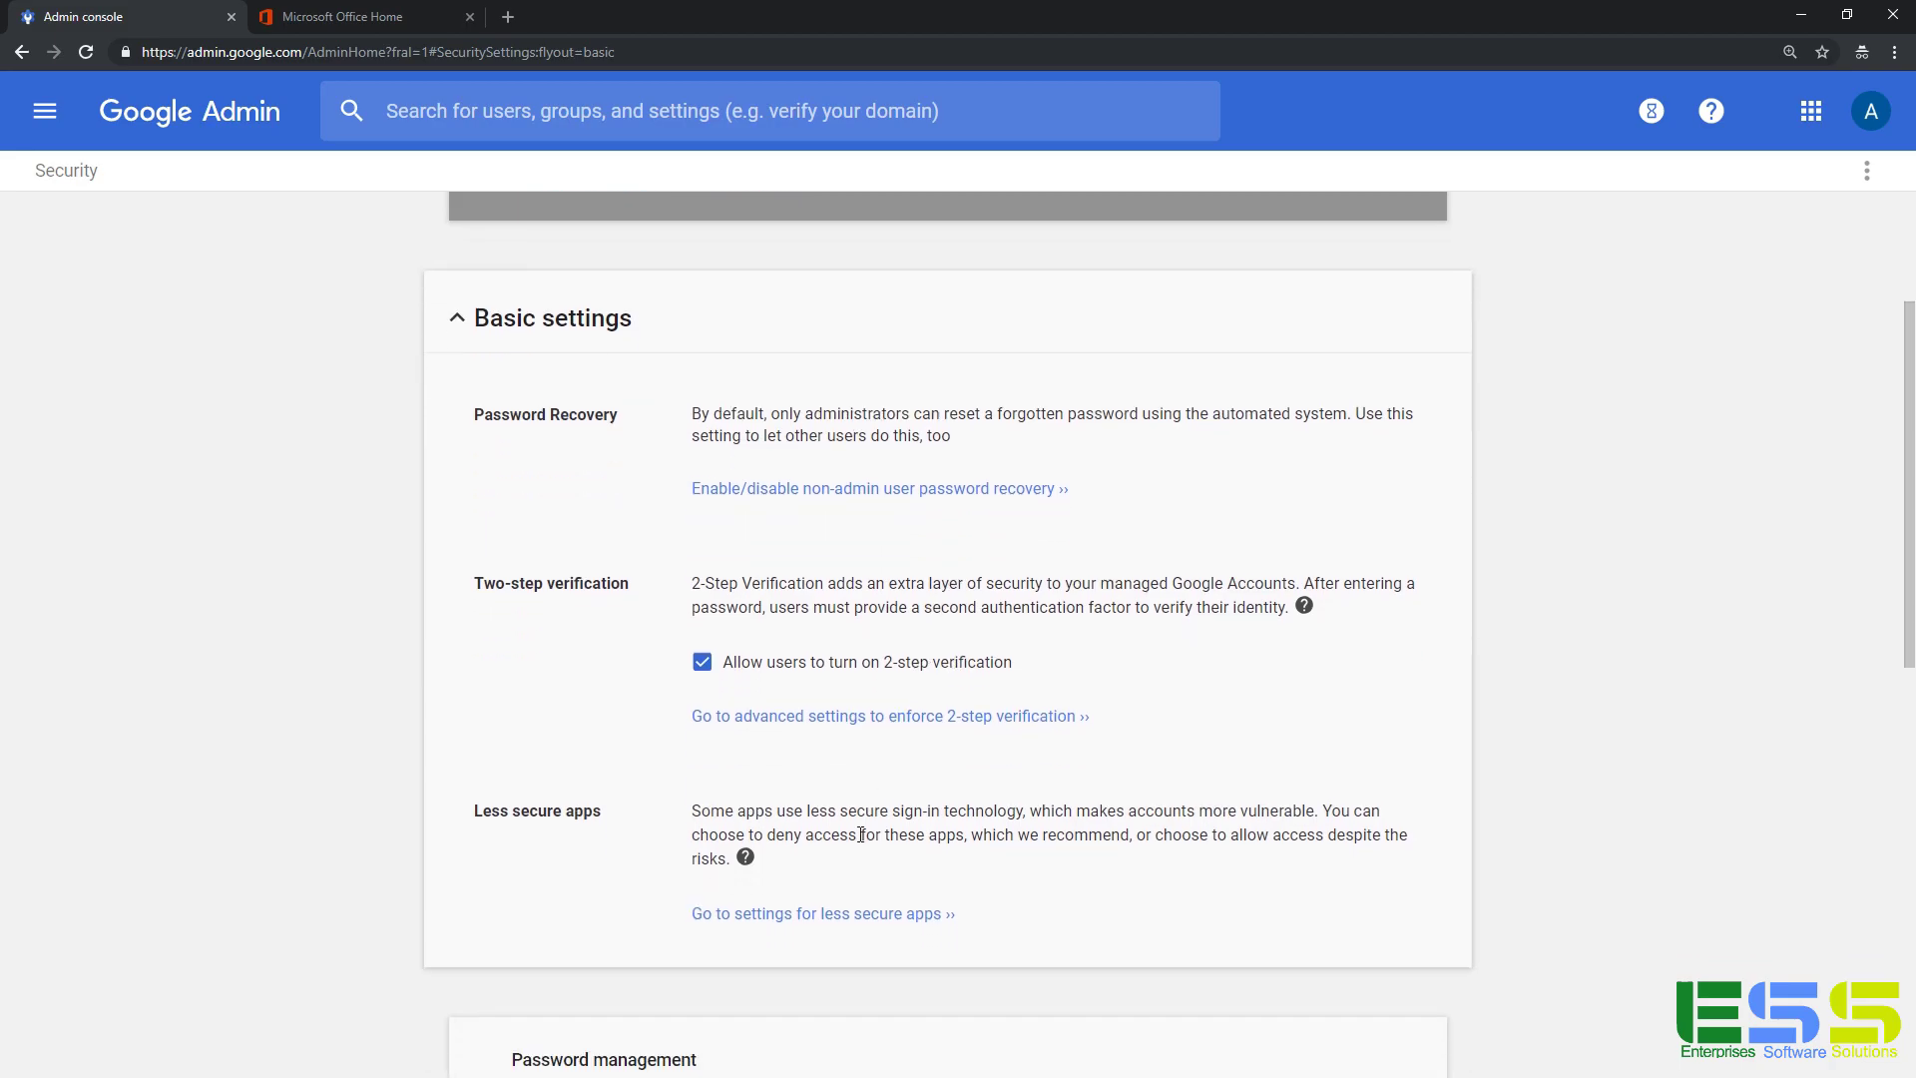
click(841, 918)
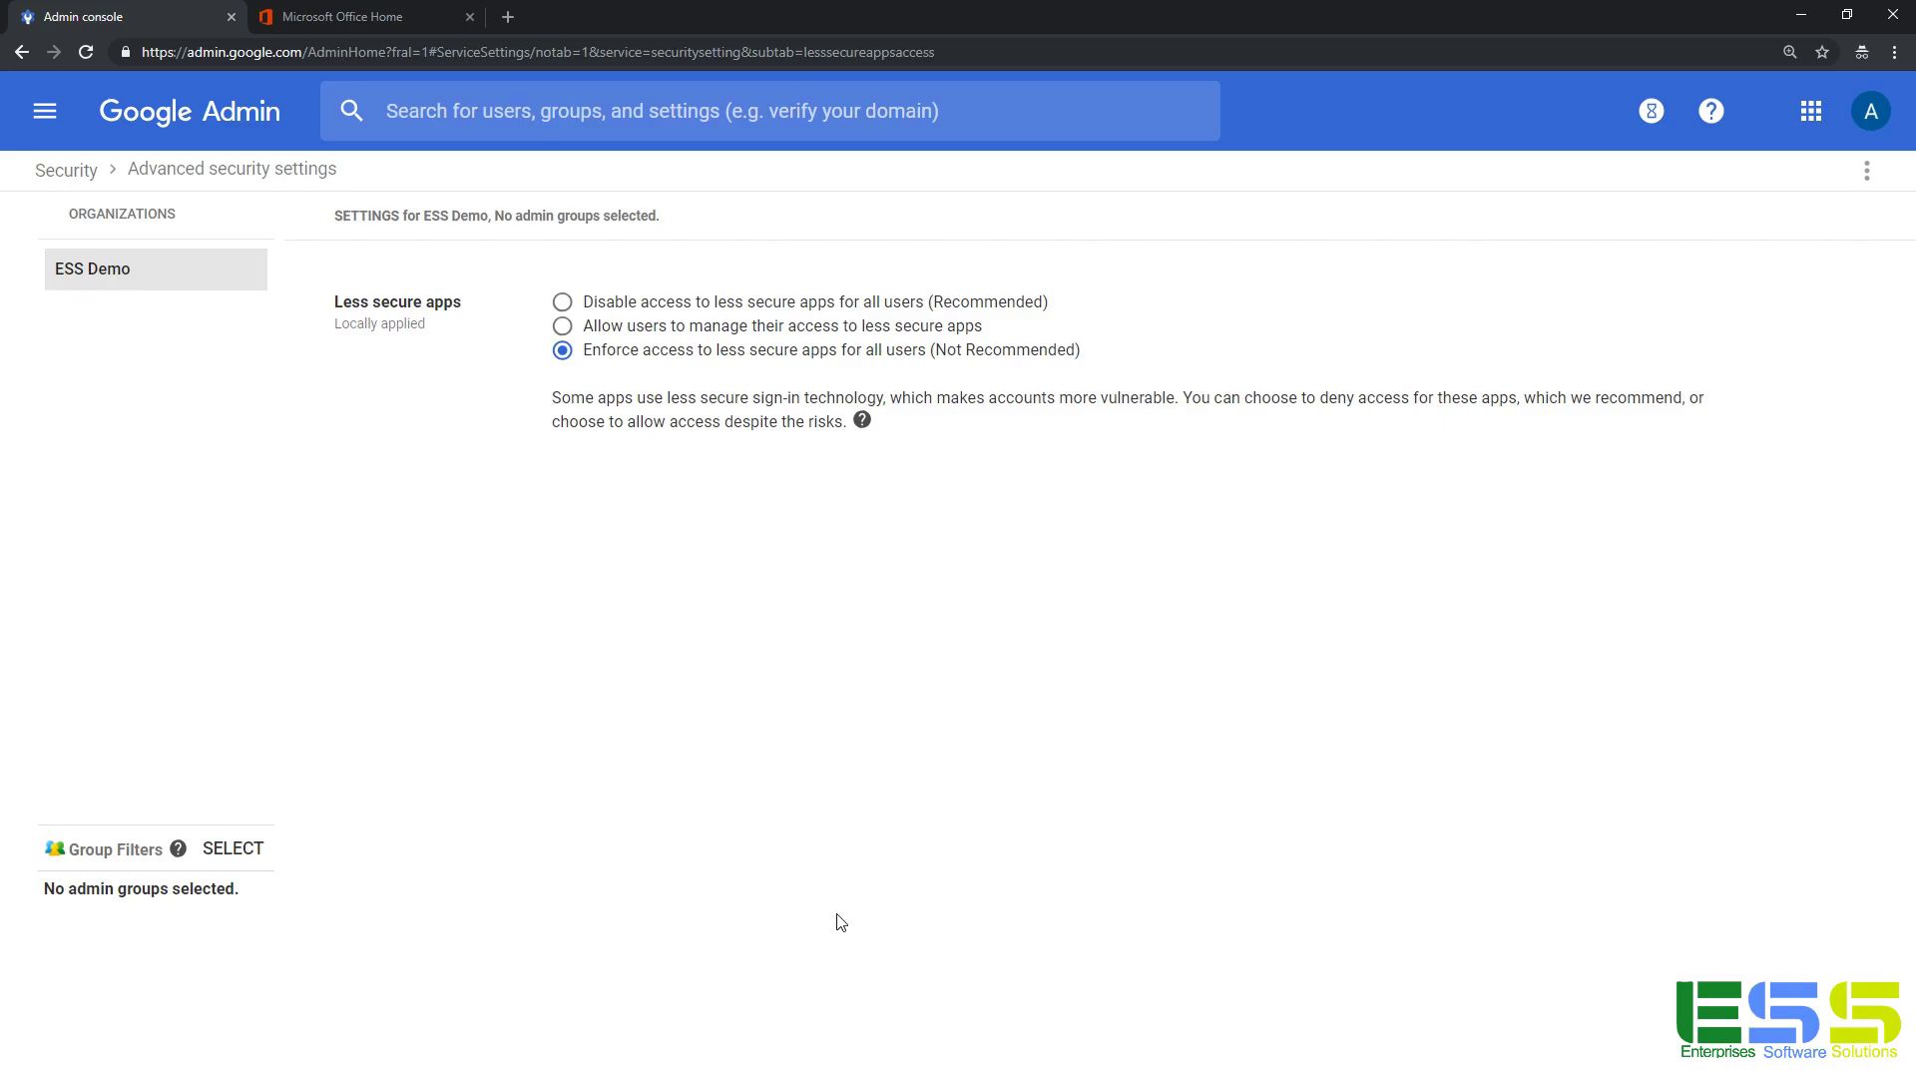
In Excel, confirm UsersPasswords.csv is saved in C:\tmp\essdemo as CSV (MS-DOS).
key(alt+Tab)
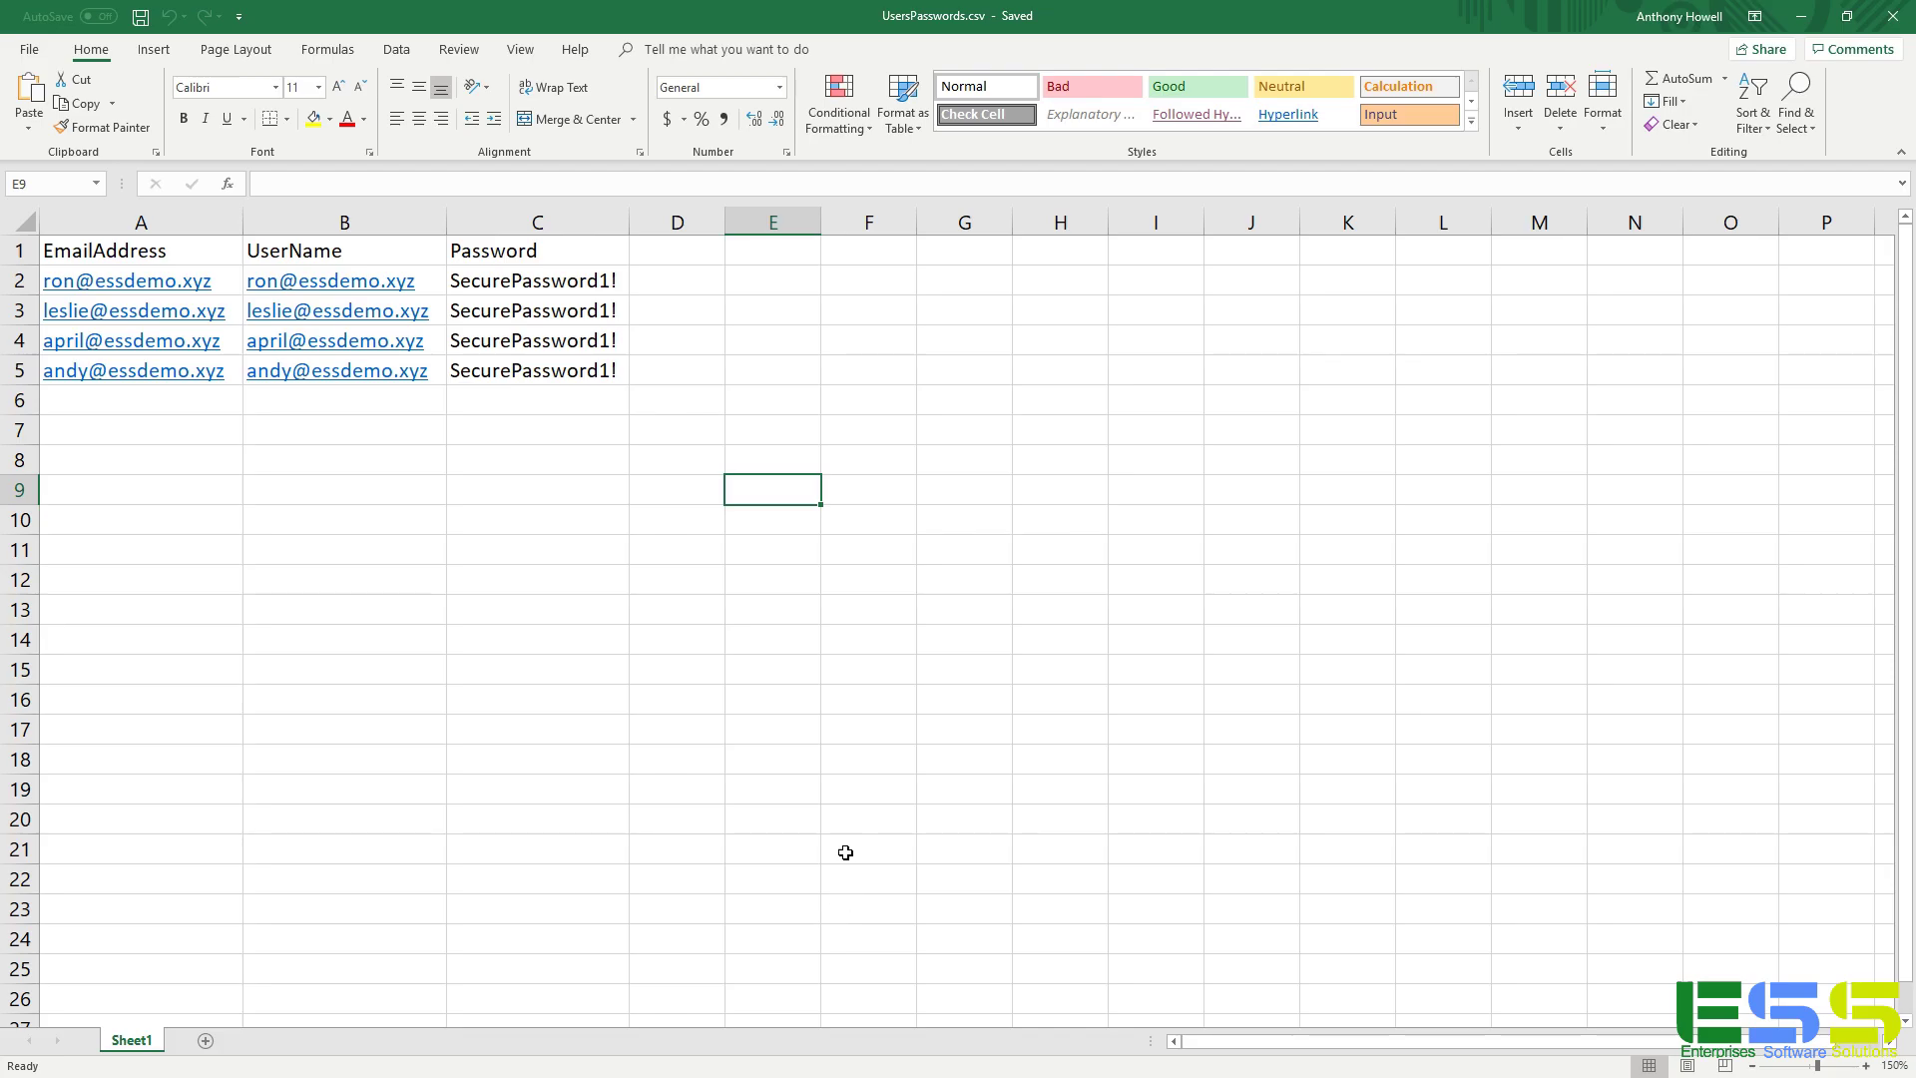
click(29, 49)
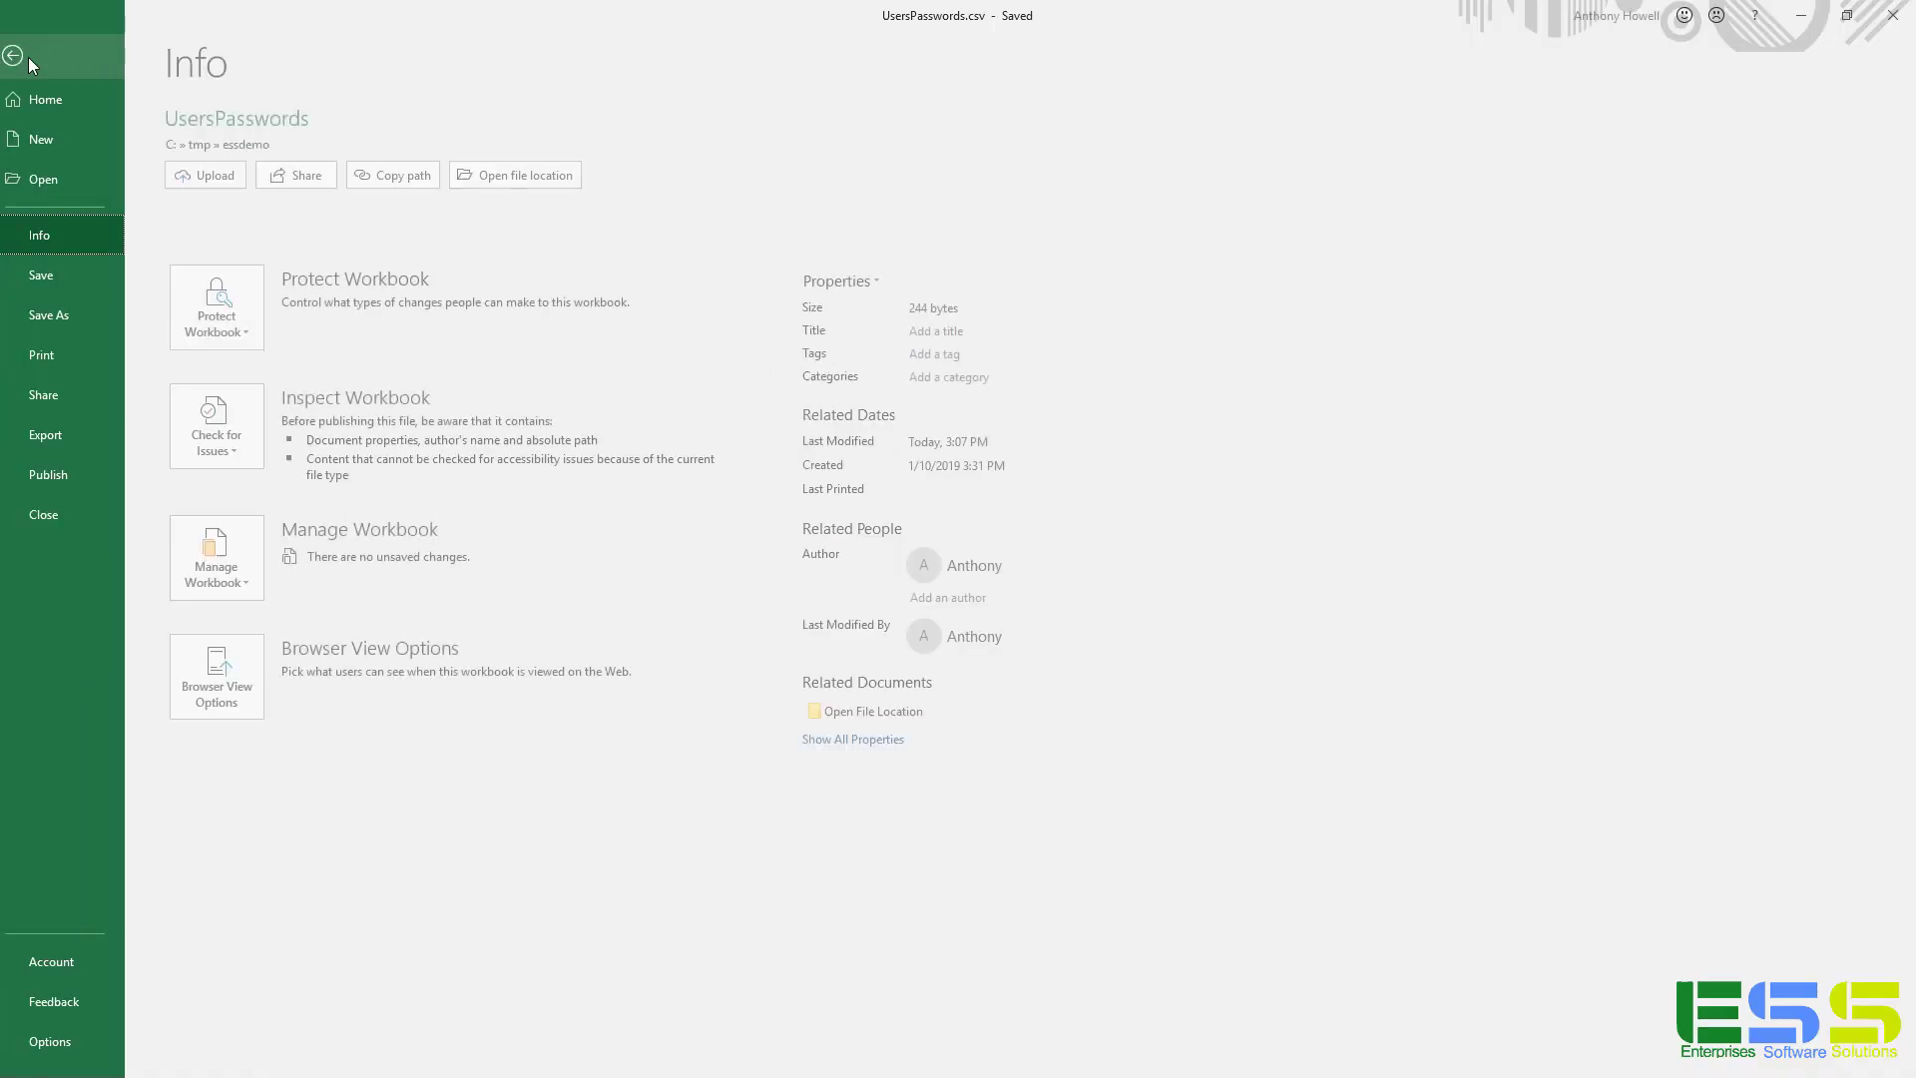
click(63, 314)
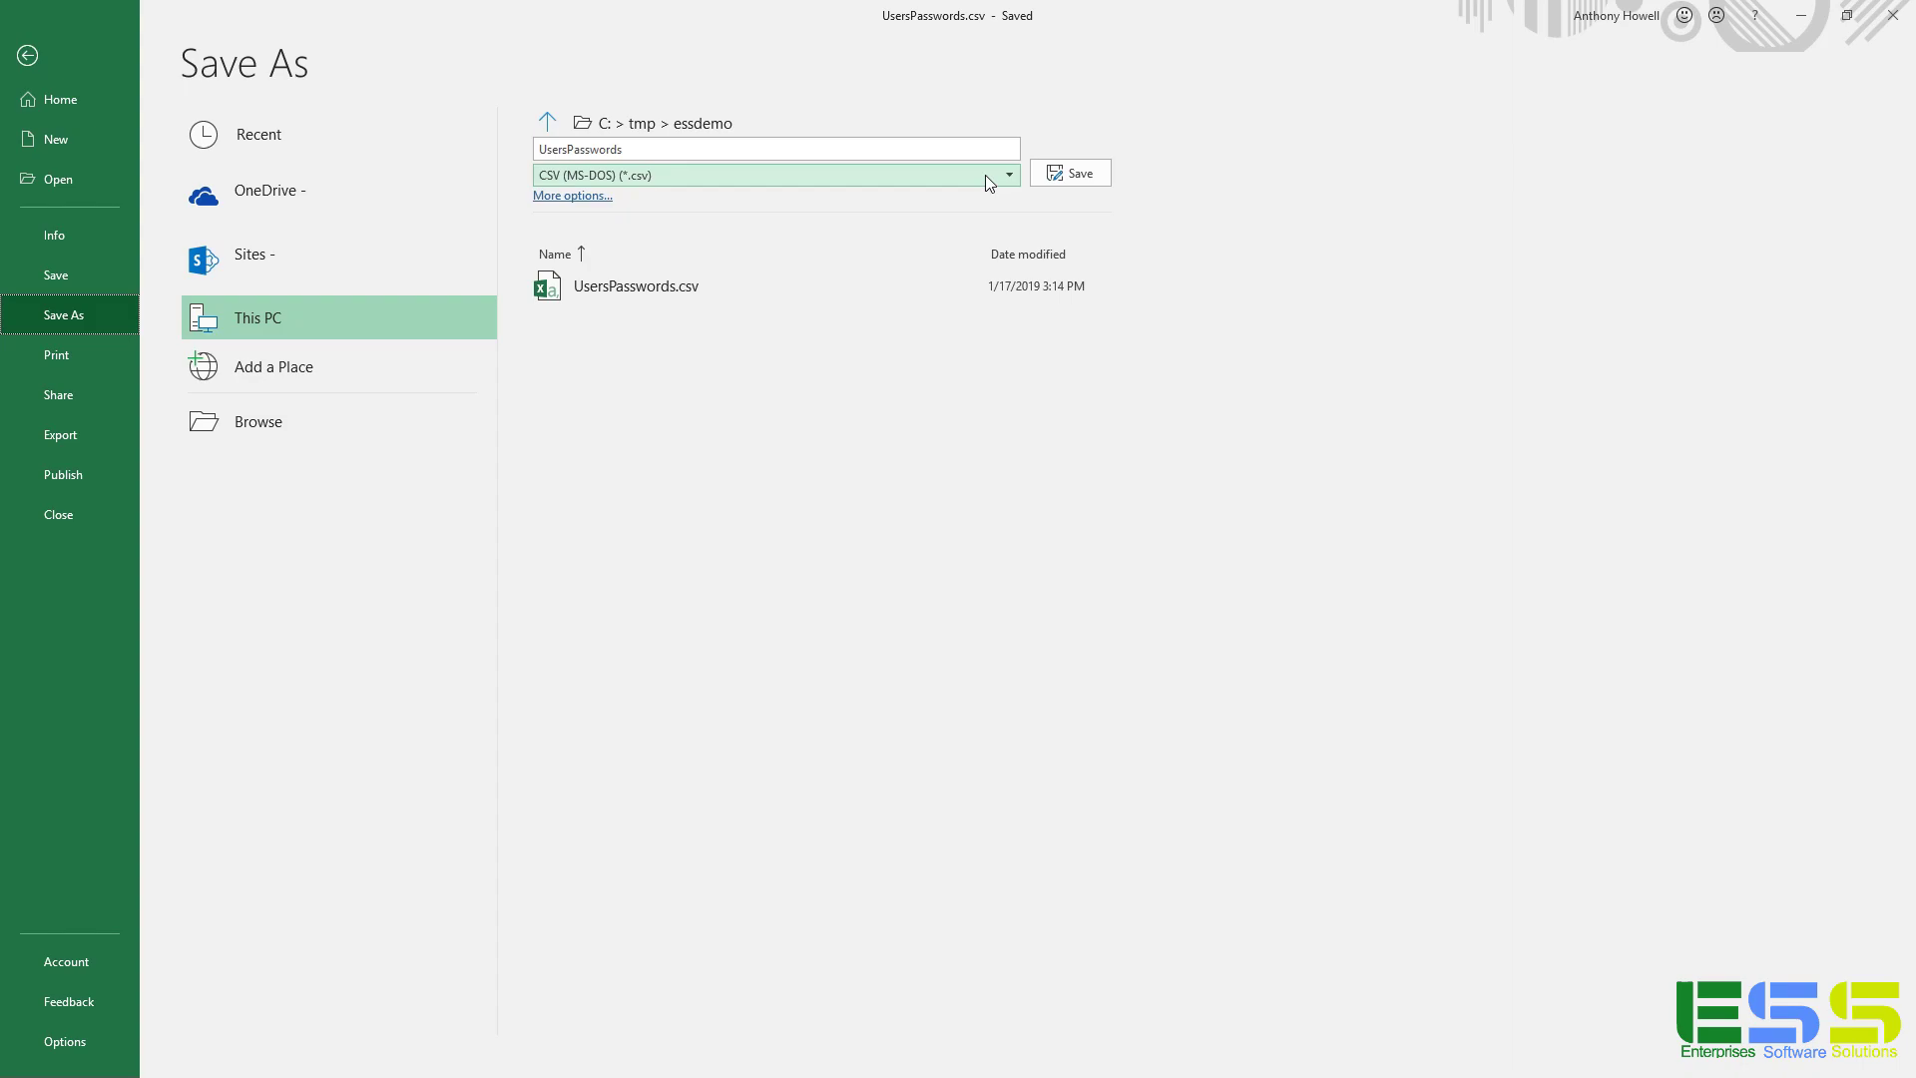
Leave Save As and open Setup > Data migration in the Microsoft 365 admin center.
click(50, 58)
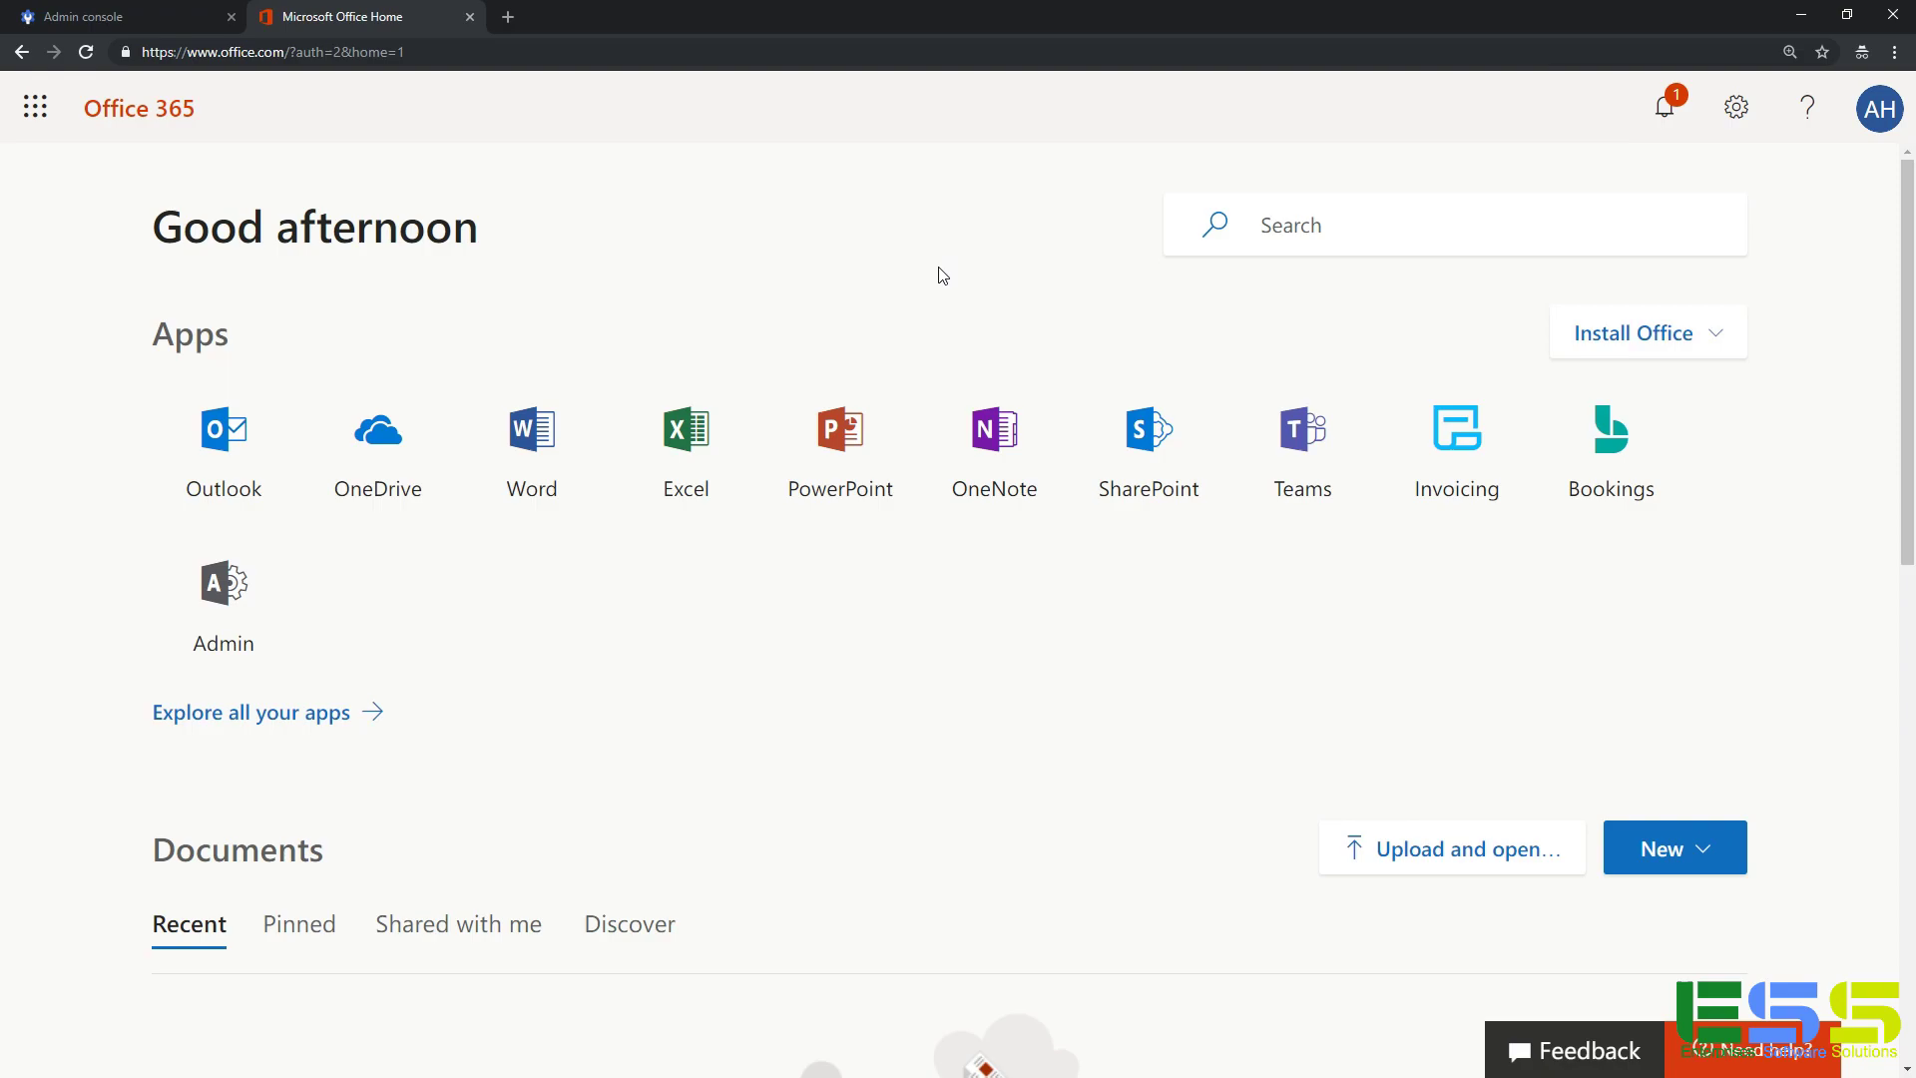
click(224, 589)
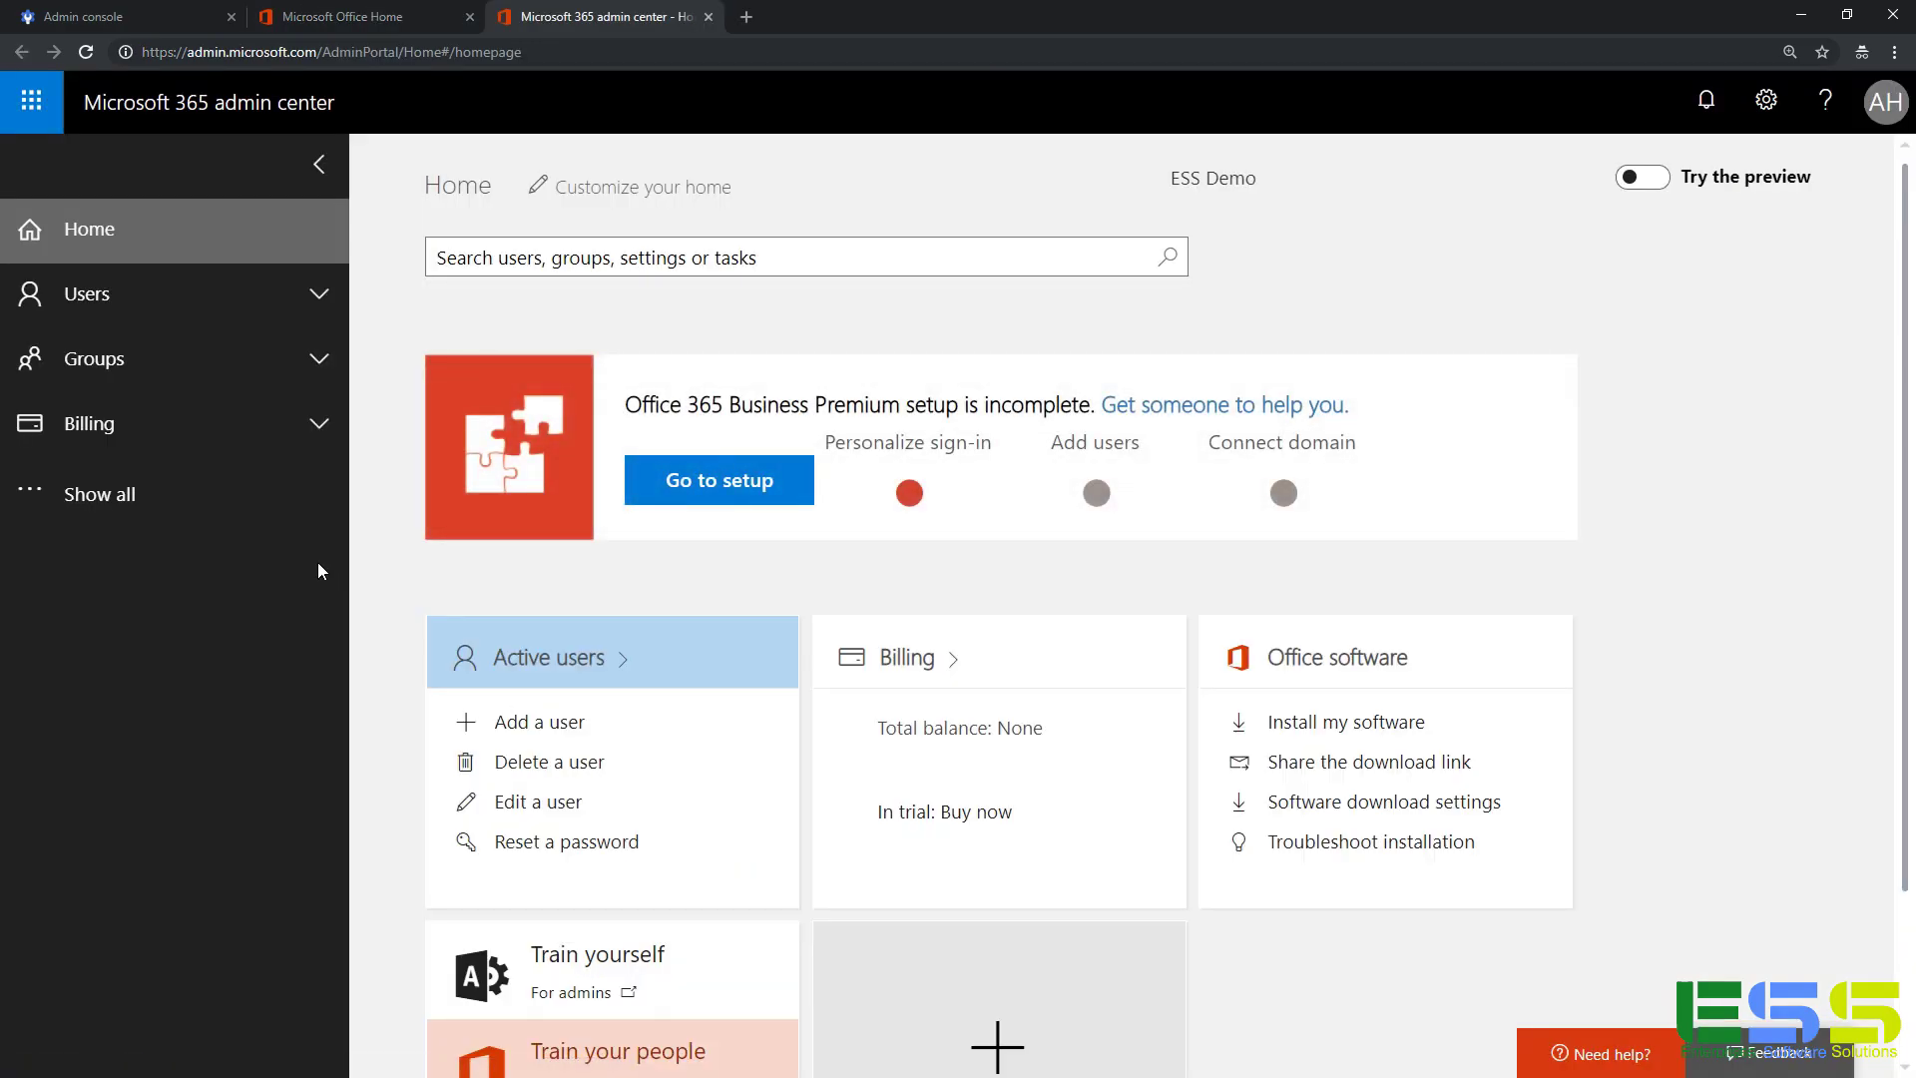
click(248, 523)
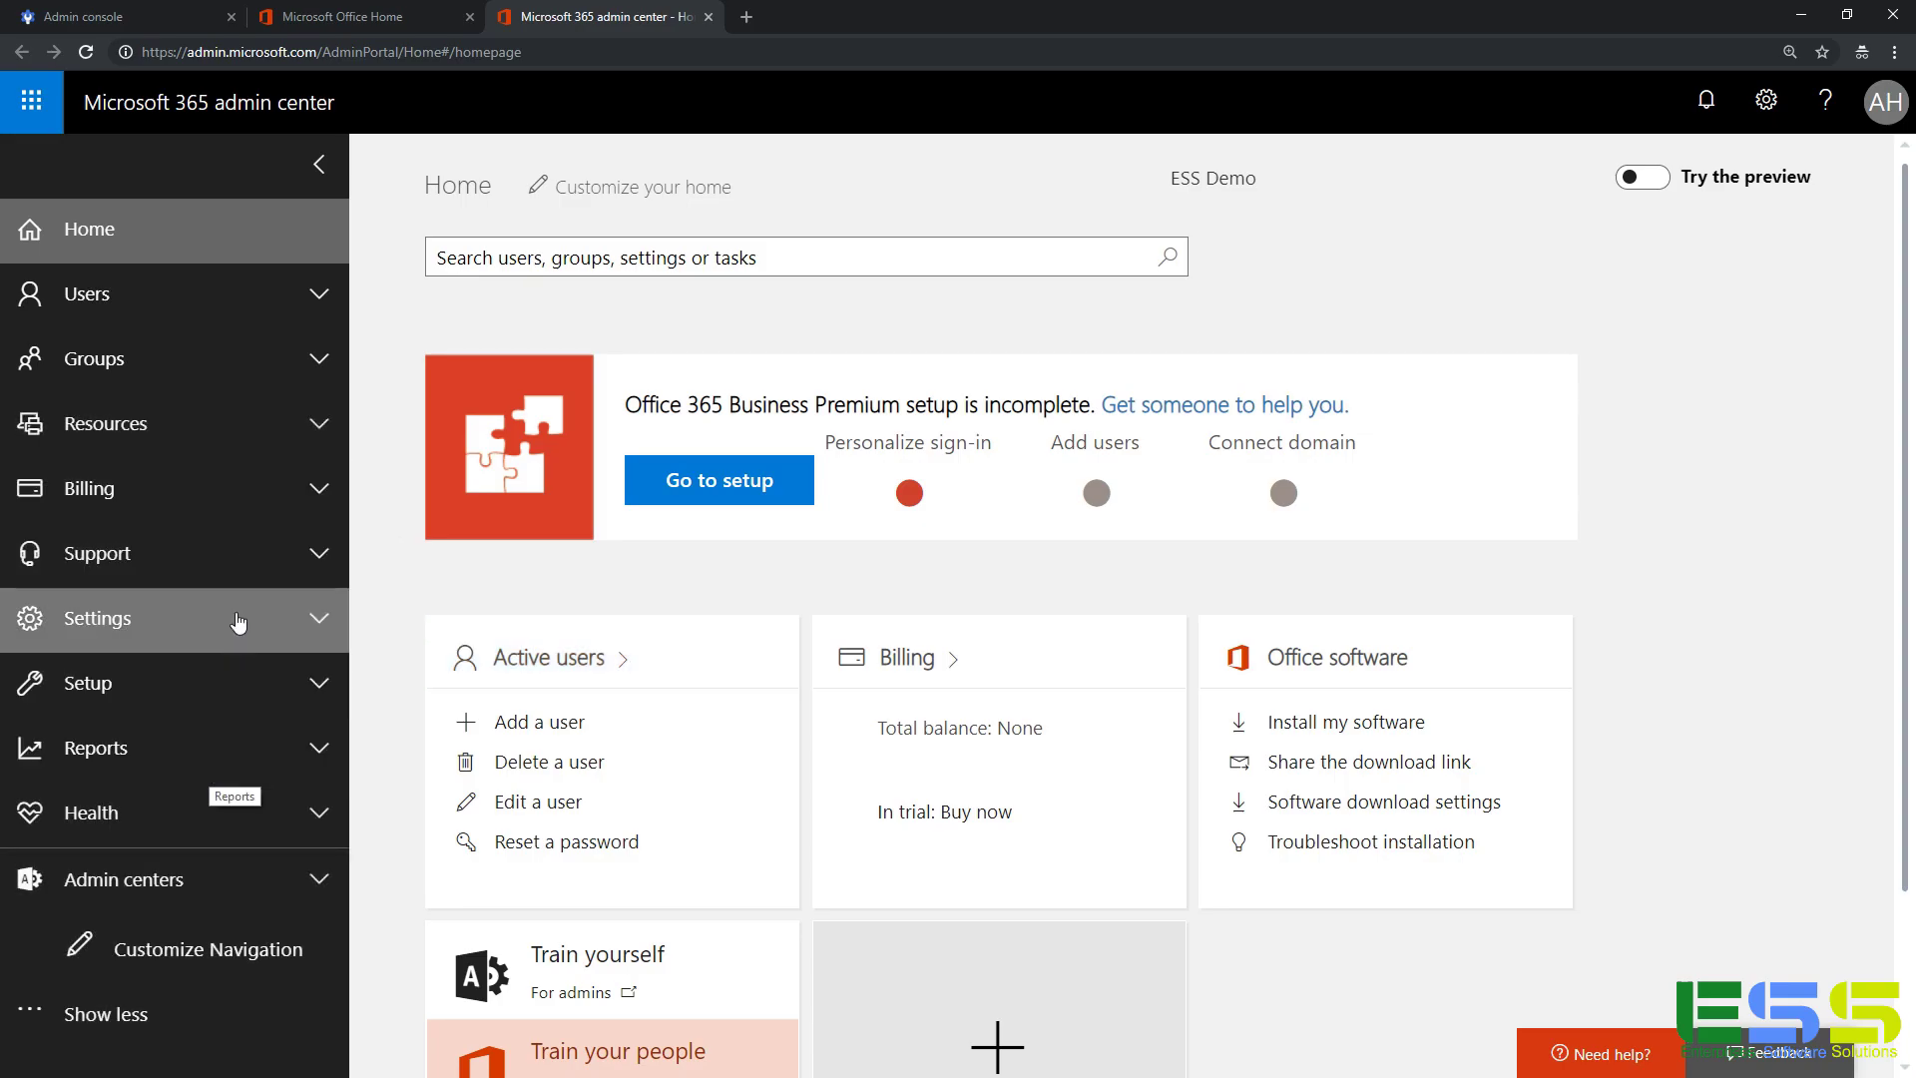
click(226, 683)
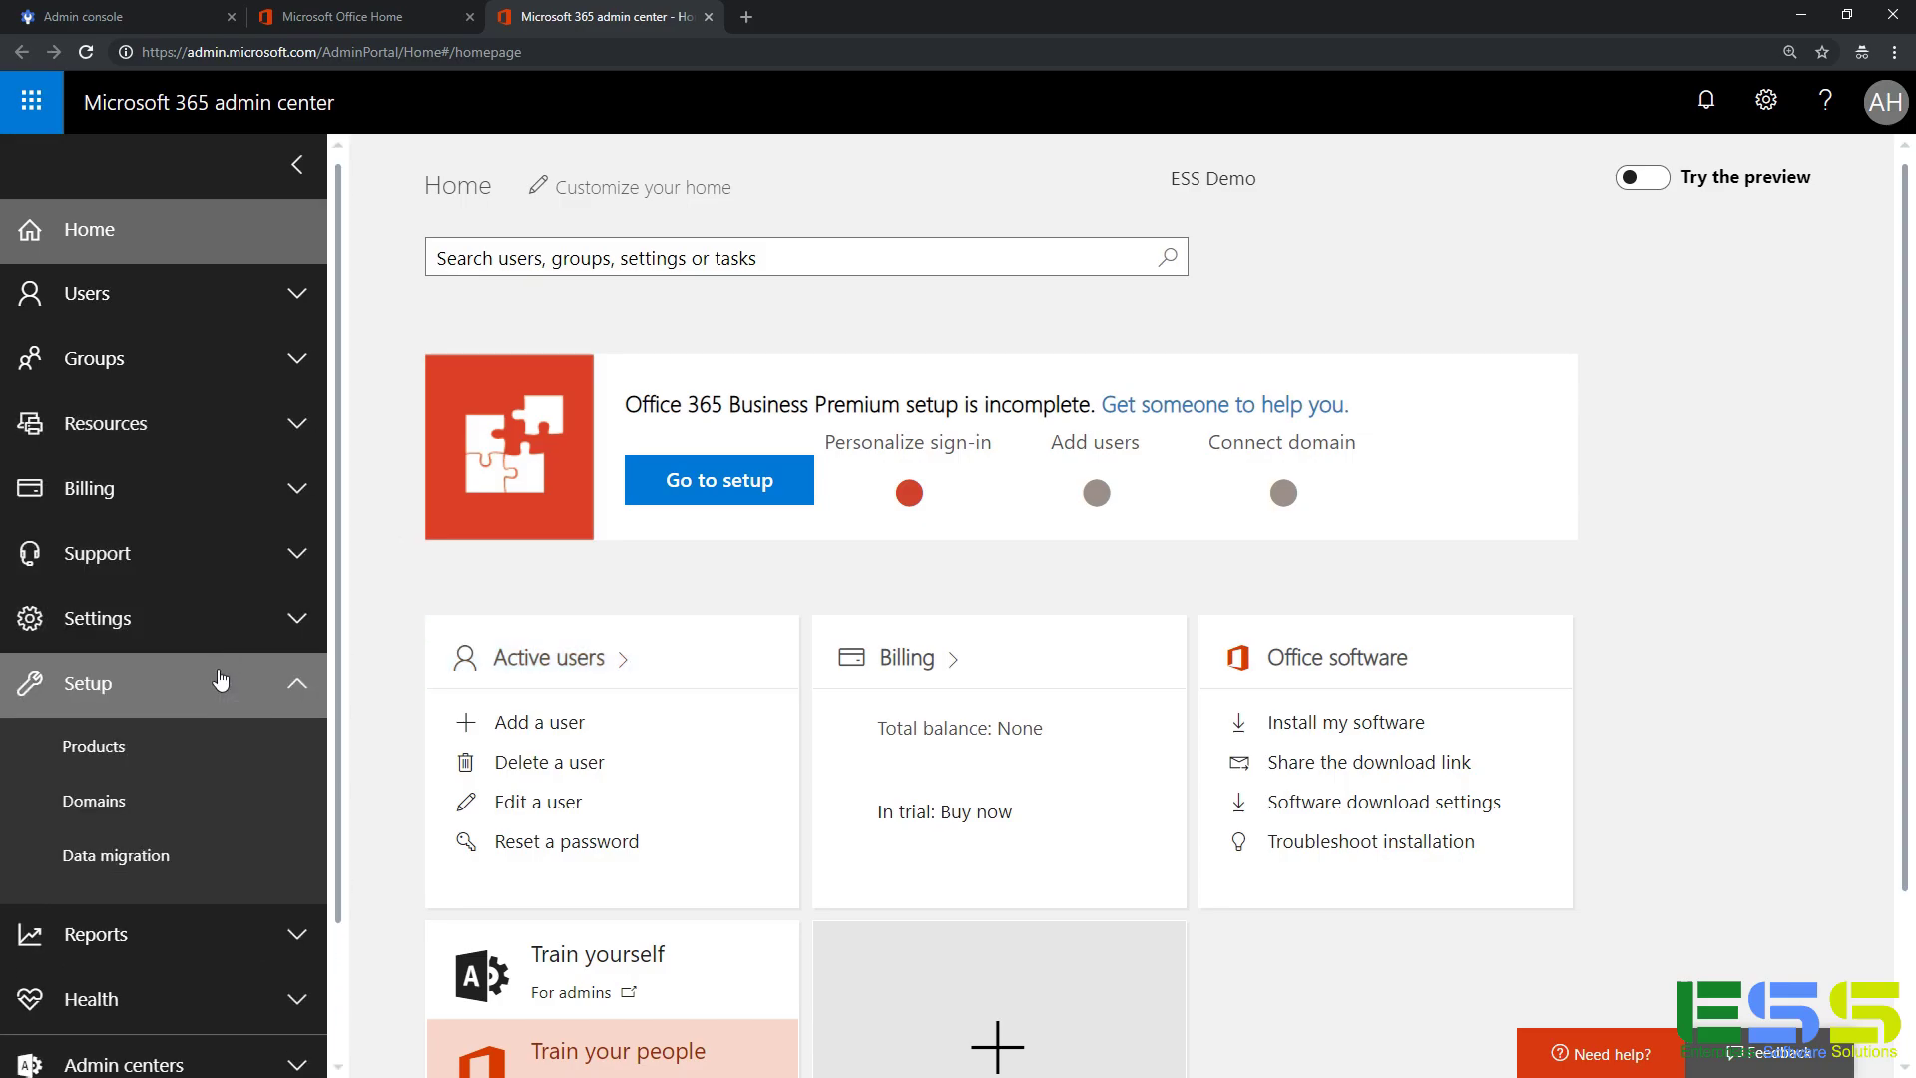
click(175, 851)
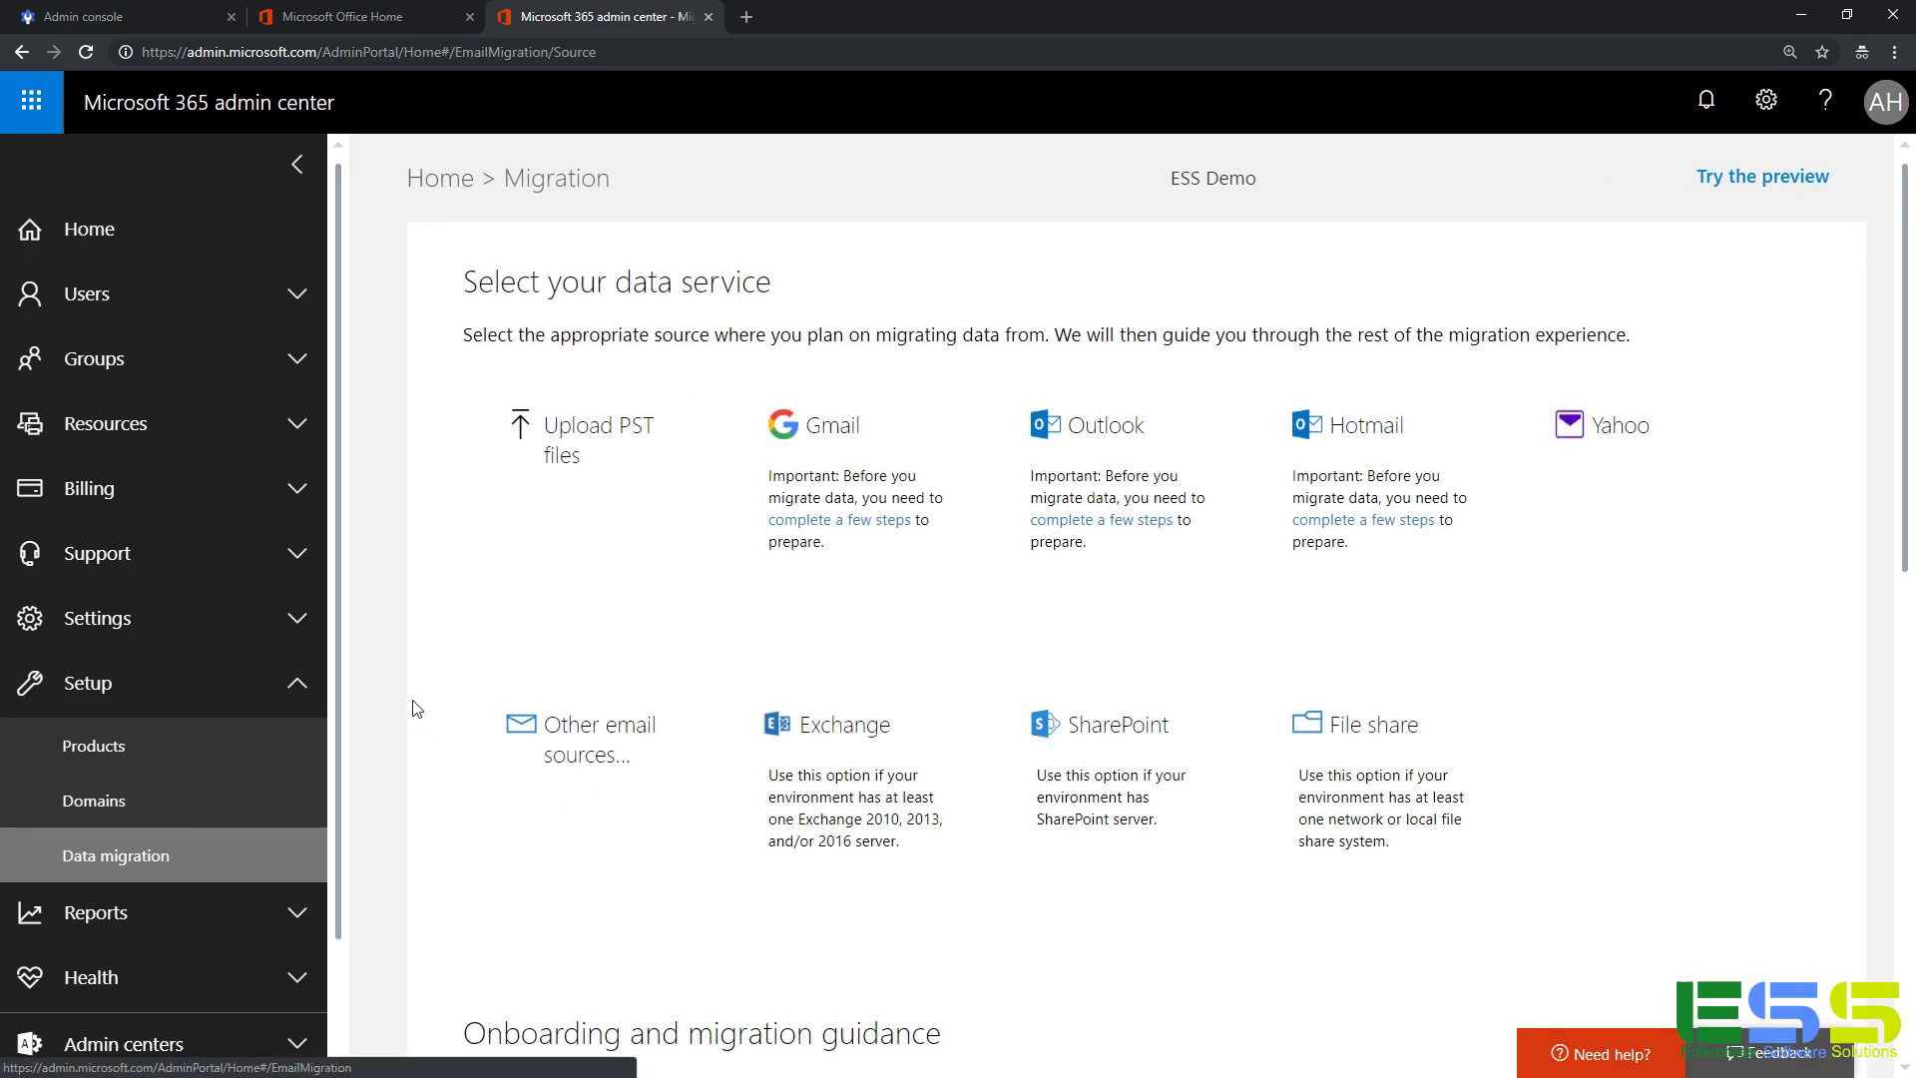
Pick Other email sources and enter server imap.gmail.com, port 993, the admin's email and password.
click(605, 766)
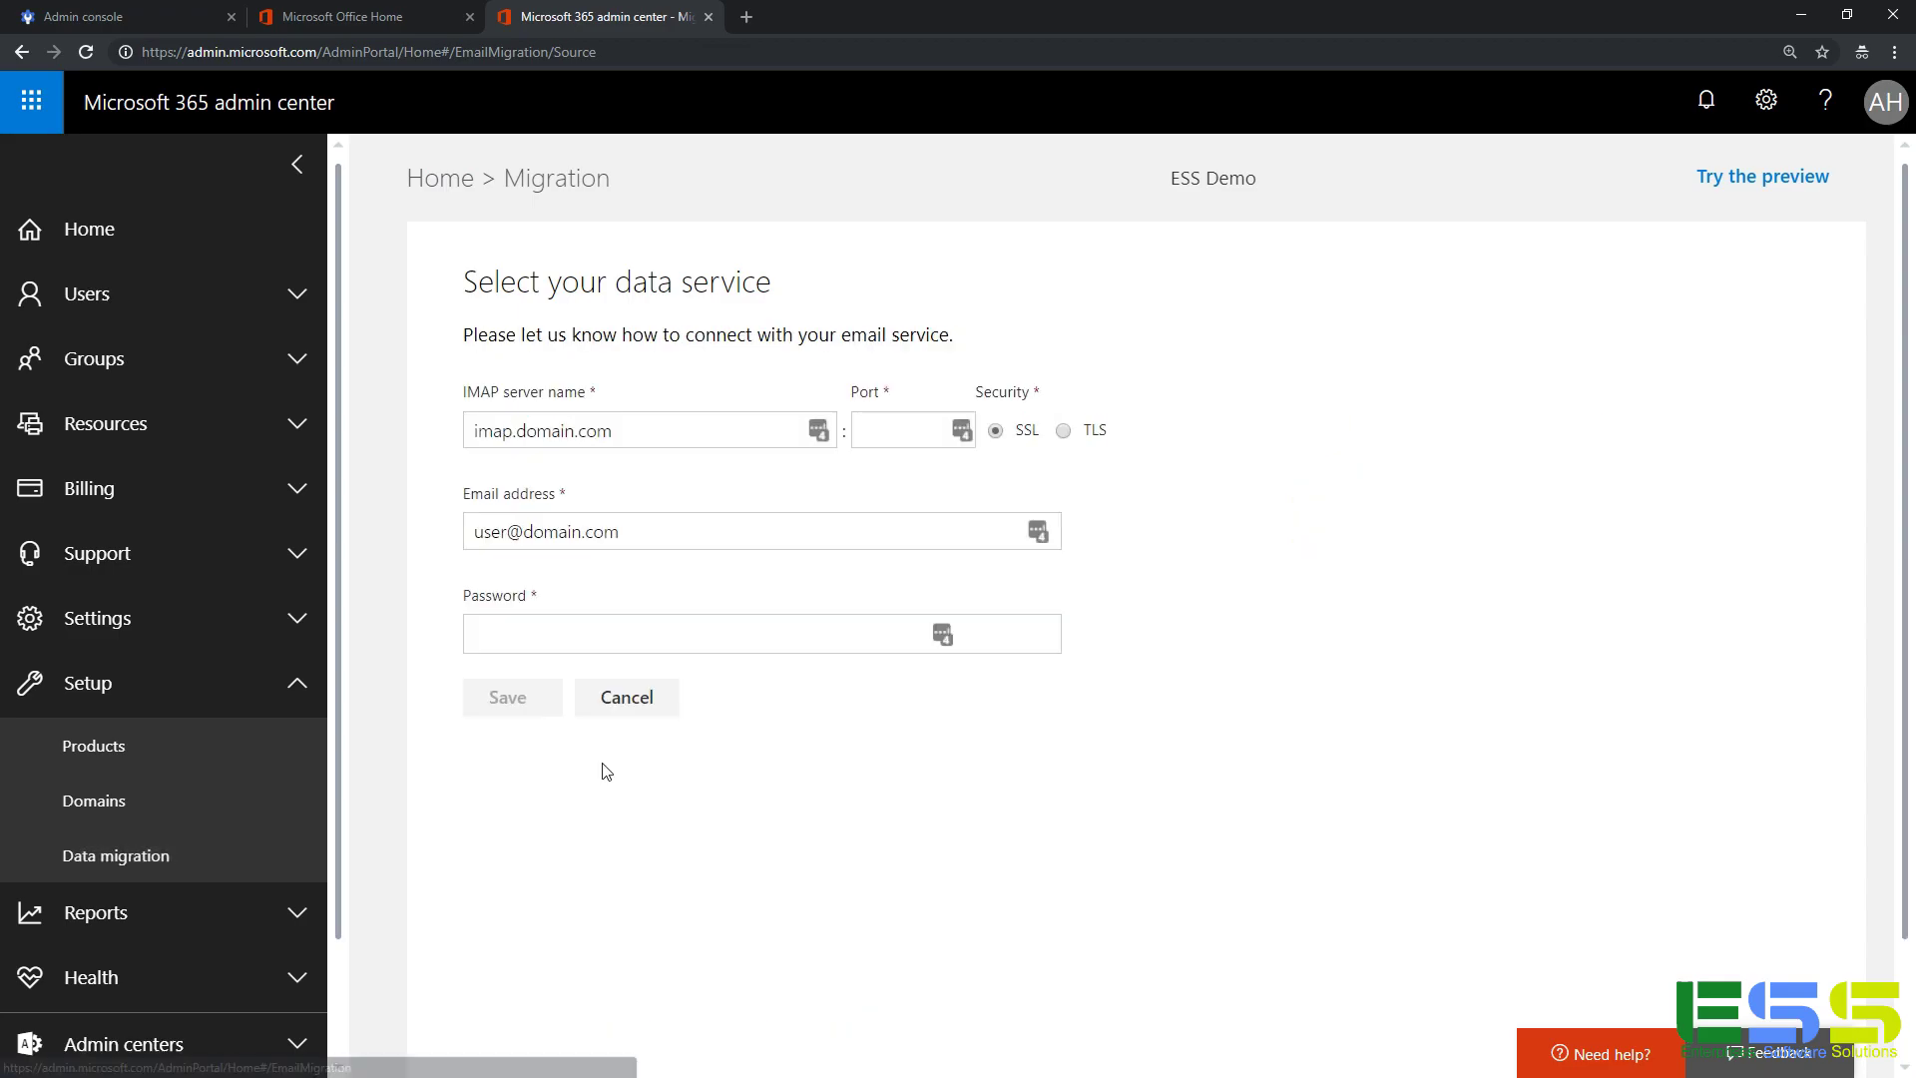
click(651, 436)
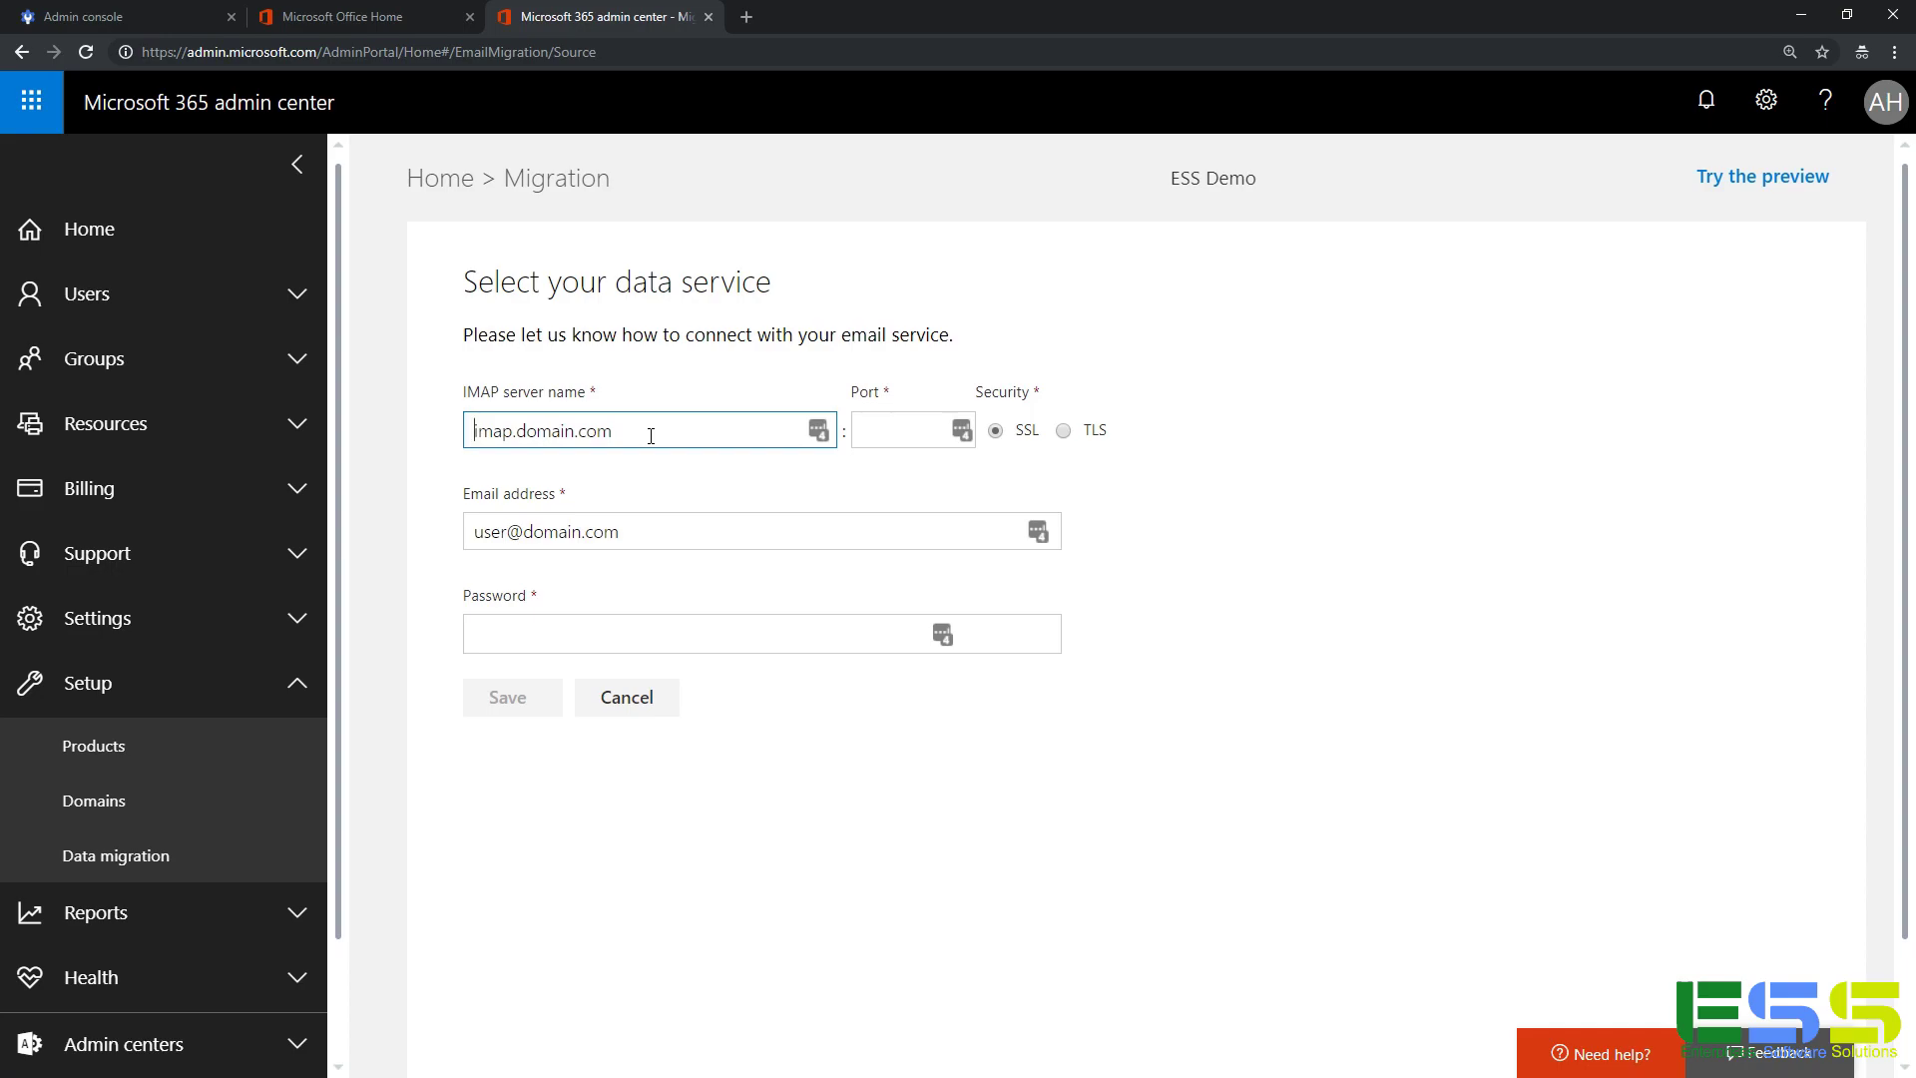
text(imap.gmail.com)
key(Tab)
text(993)
key(Tab)
key(Tab)
text(•••••••••••••••)
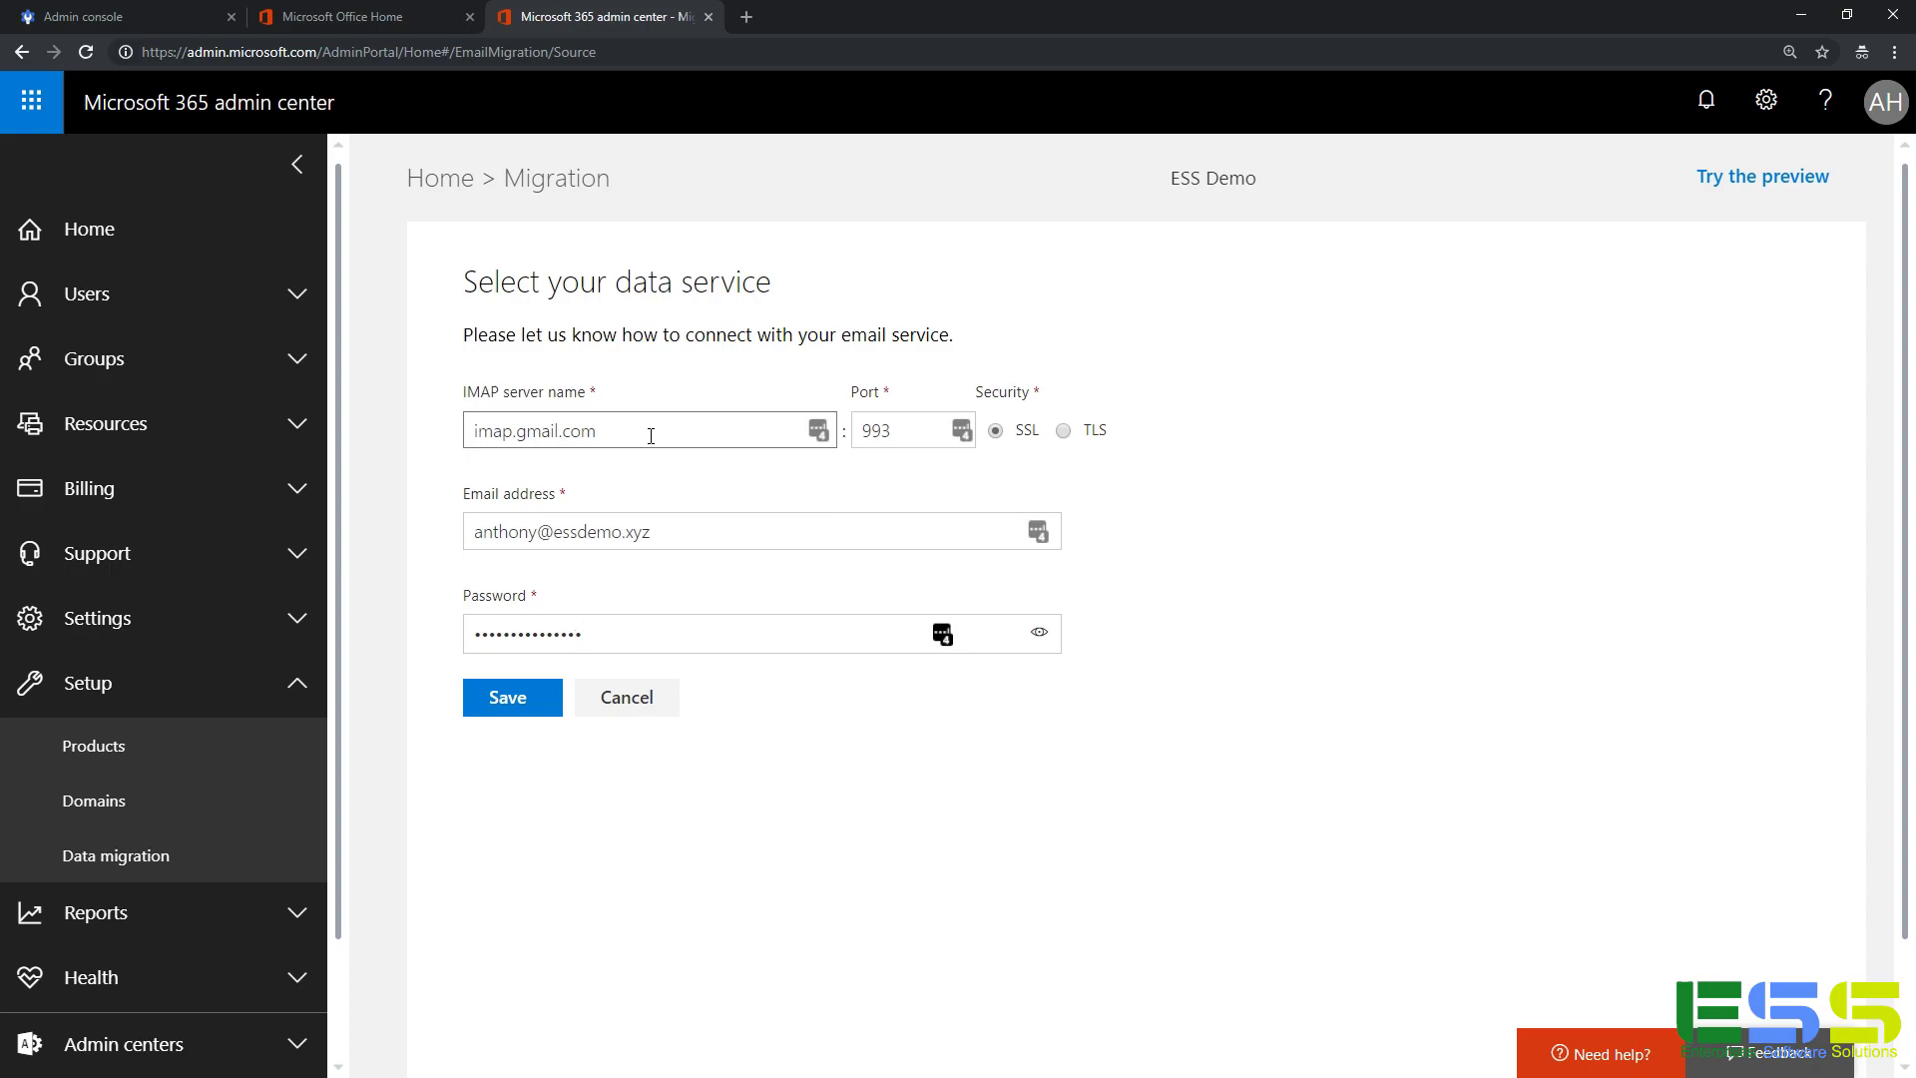
Save the IMAP source and review the five users listed as Not started.
click(524, 701)
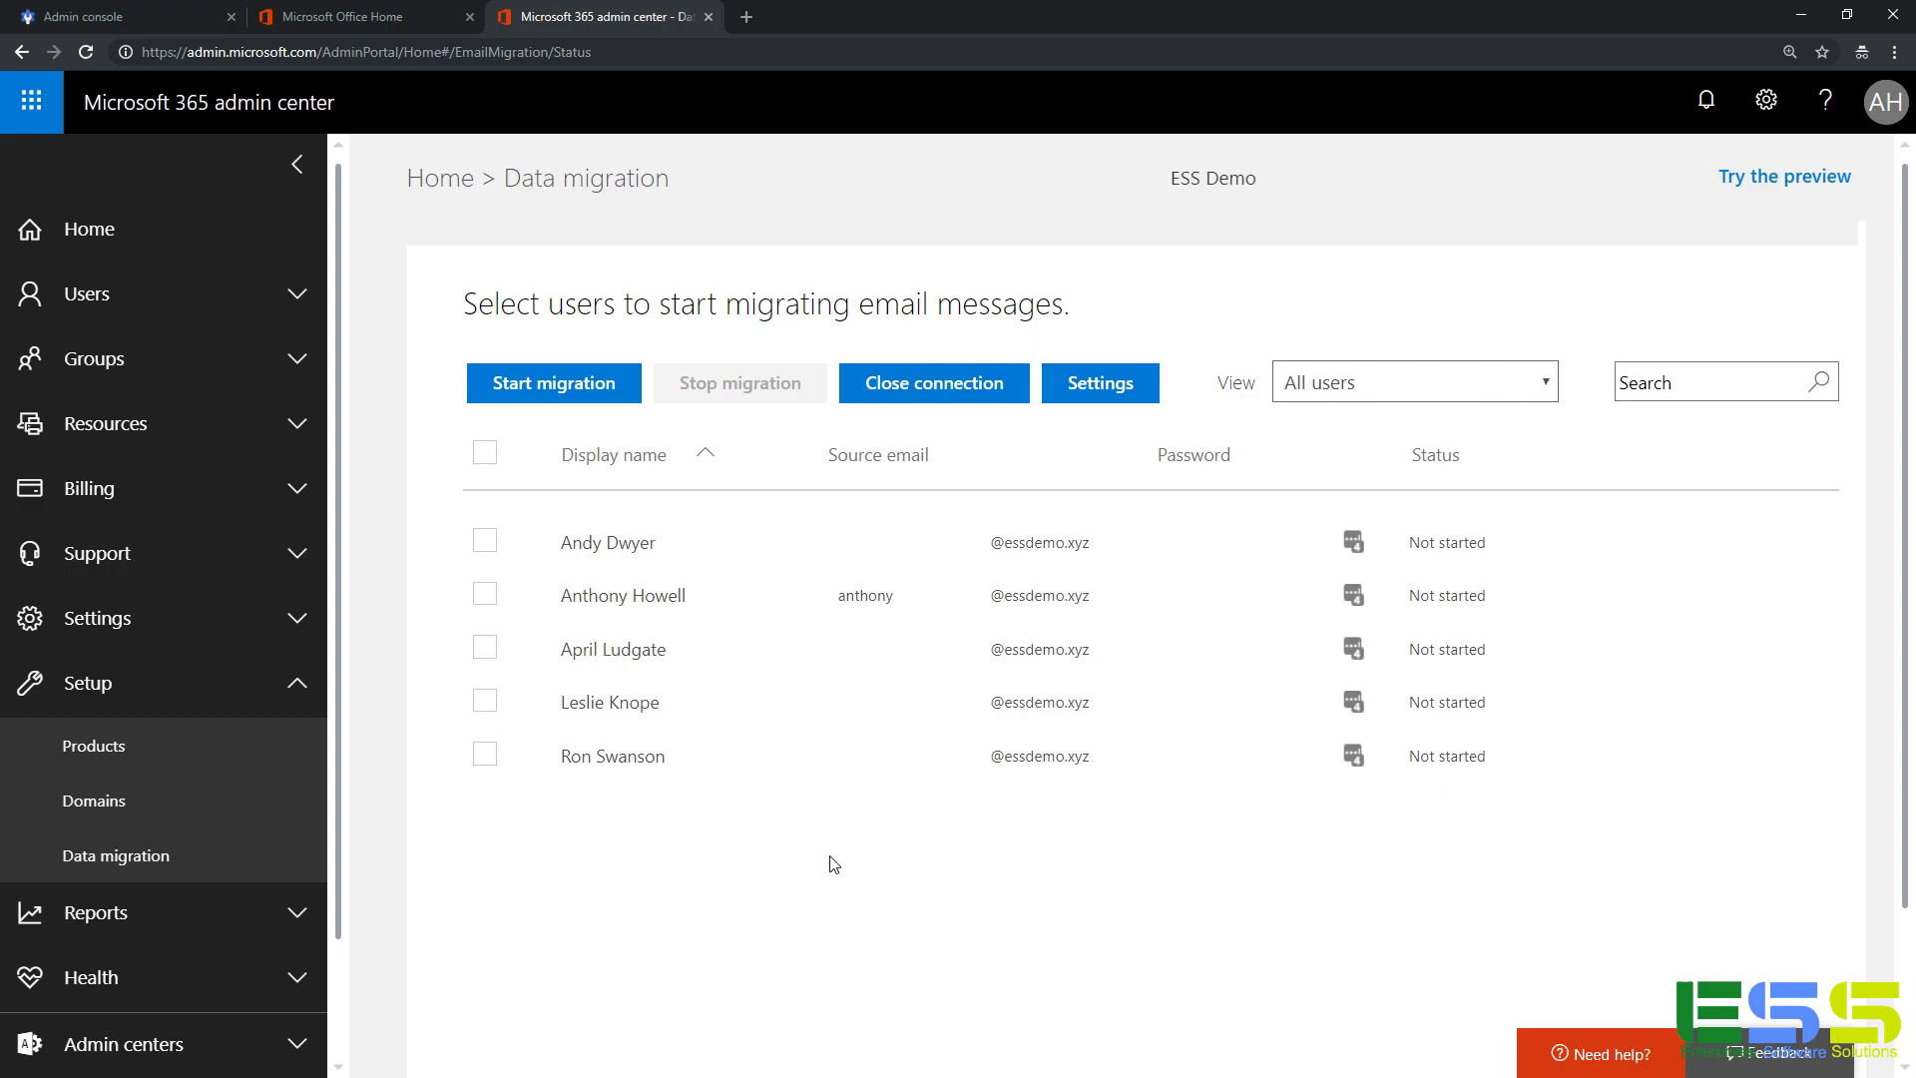
scroll(235, 719, down, 1)
In the Exchange admin center's recipients > migration, open the empty Migration endpoints list.
click(209, 916)
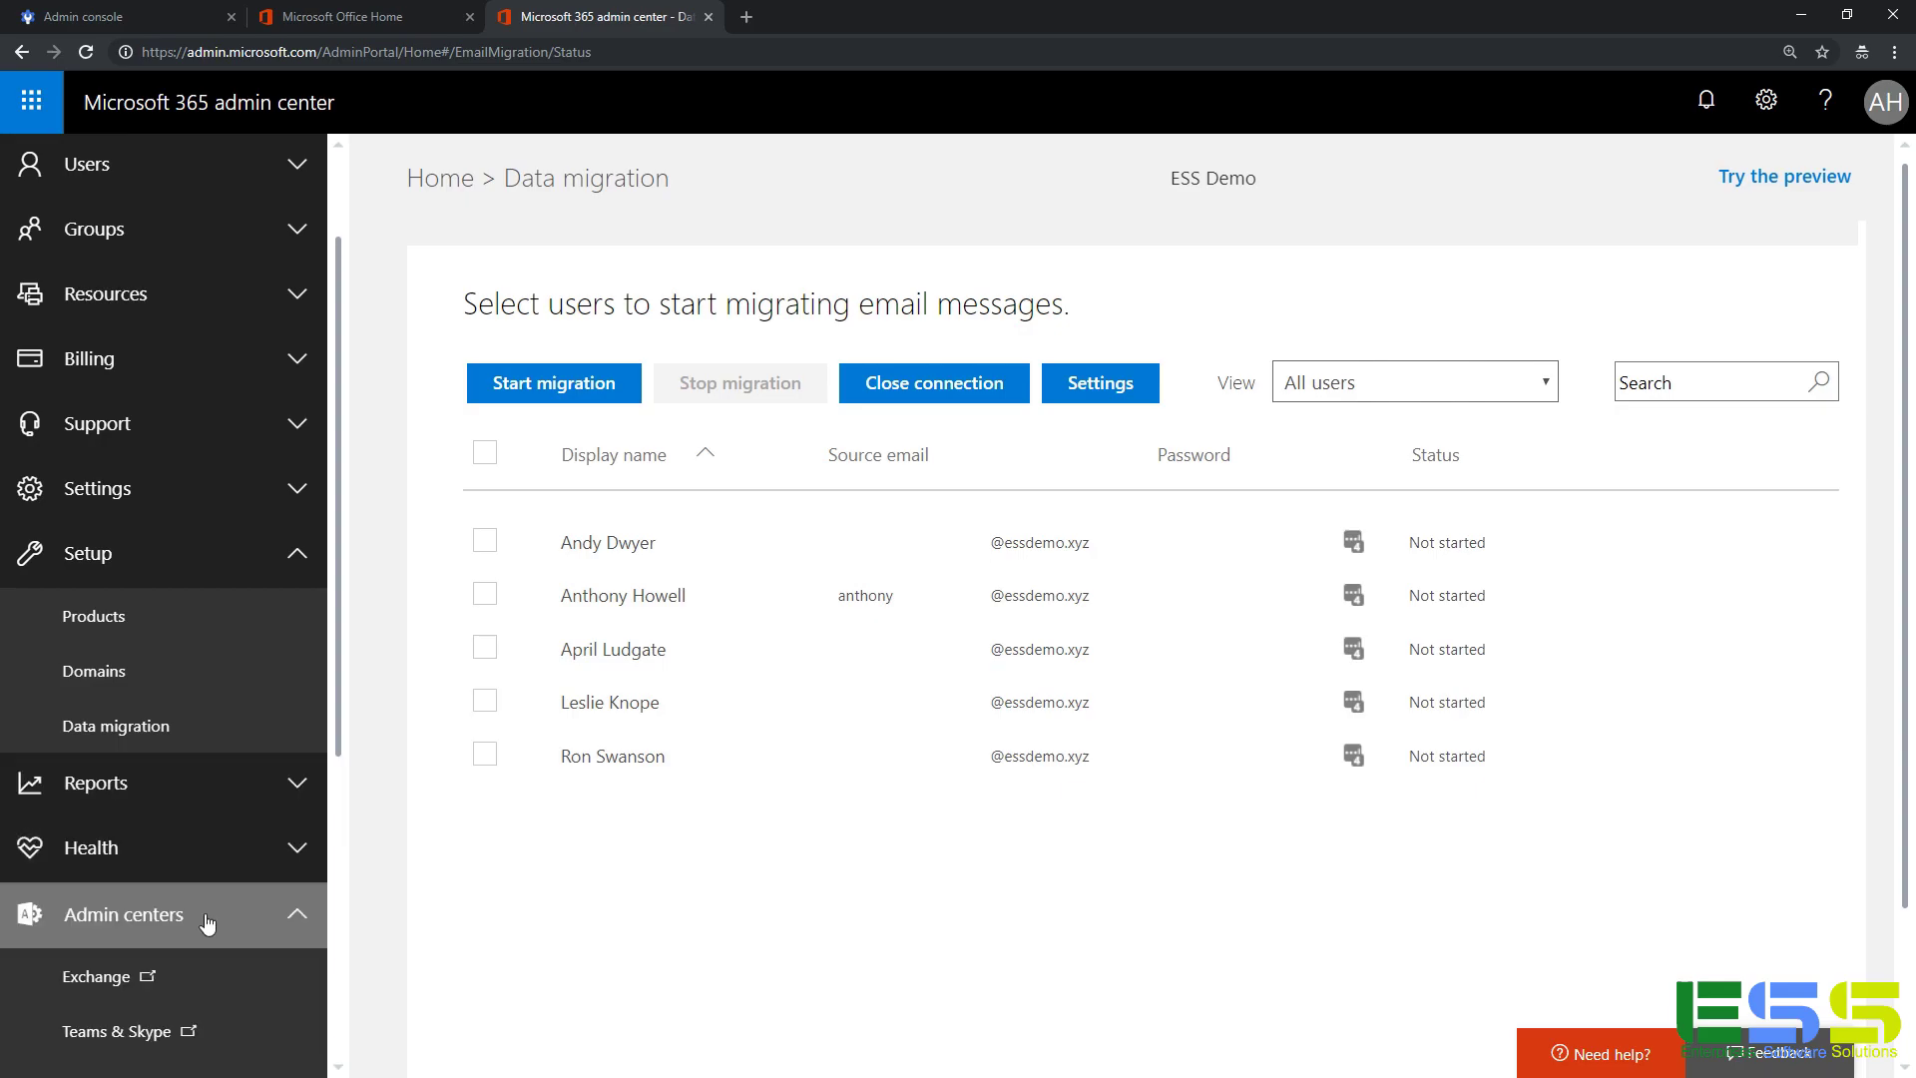
click(108, 978)
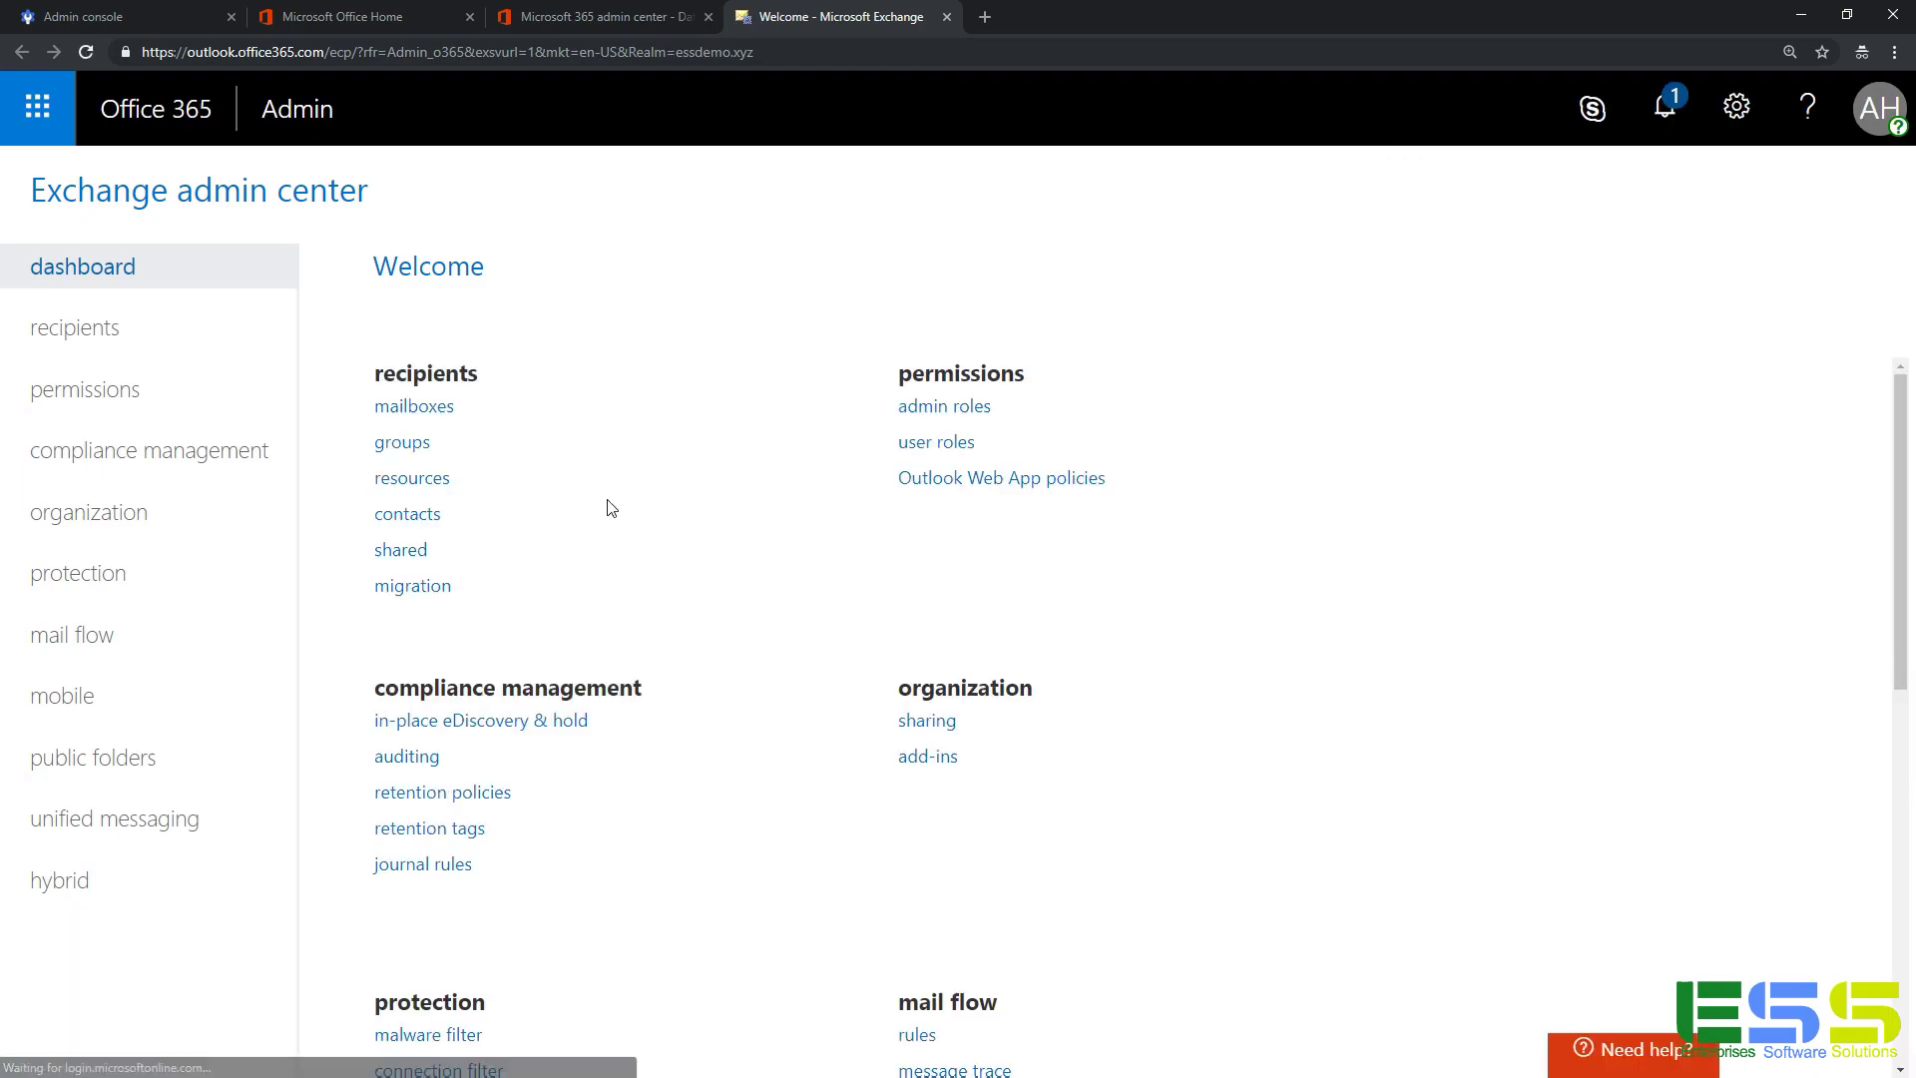
click(414, 405)
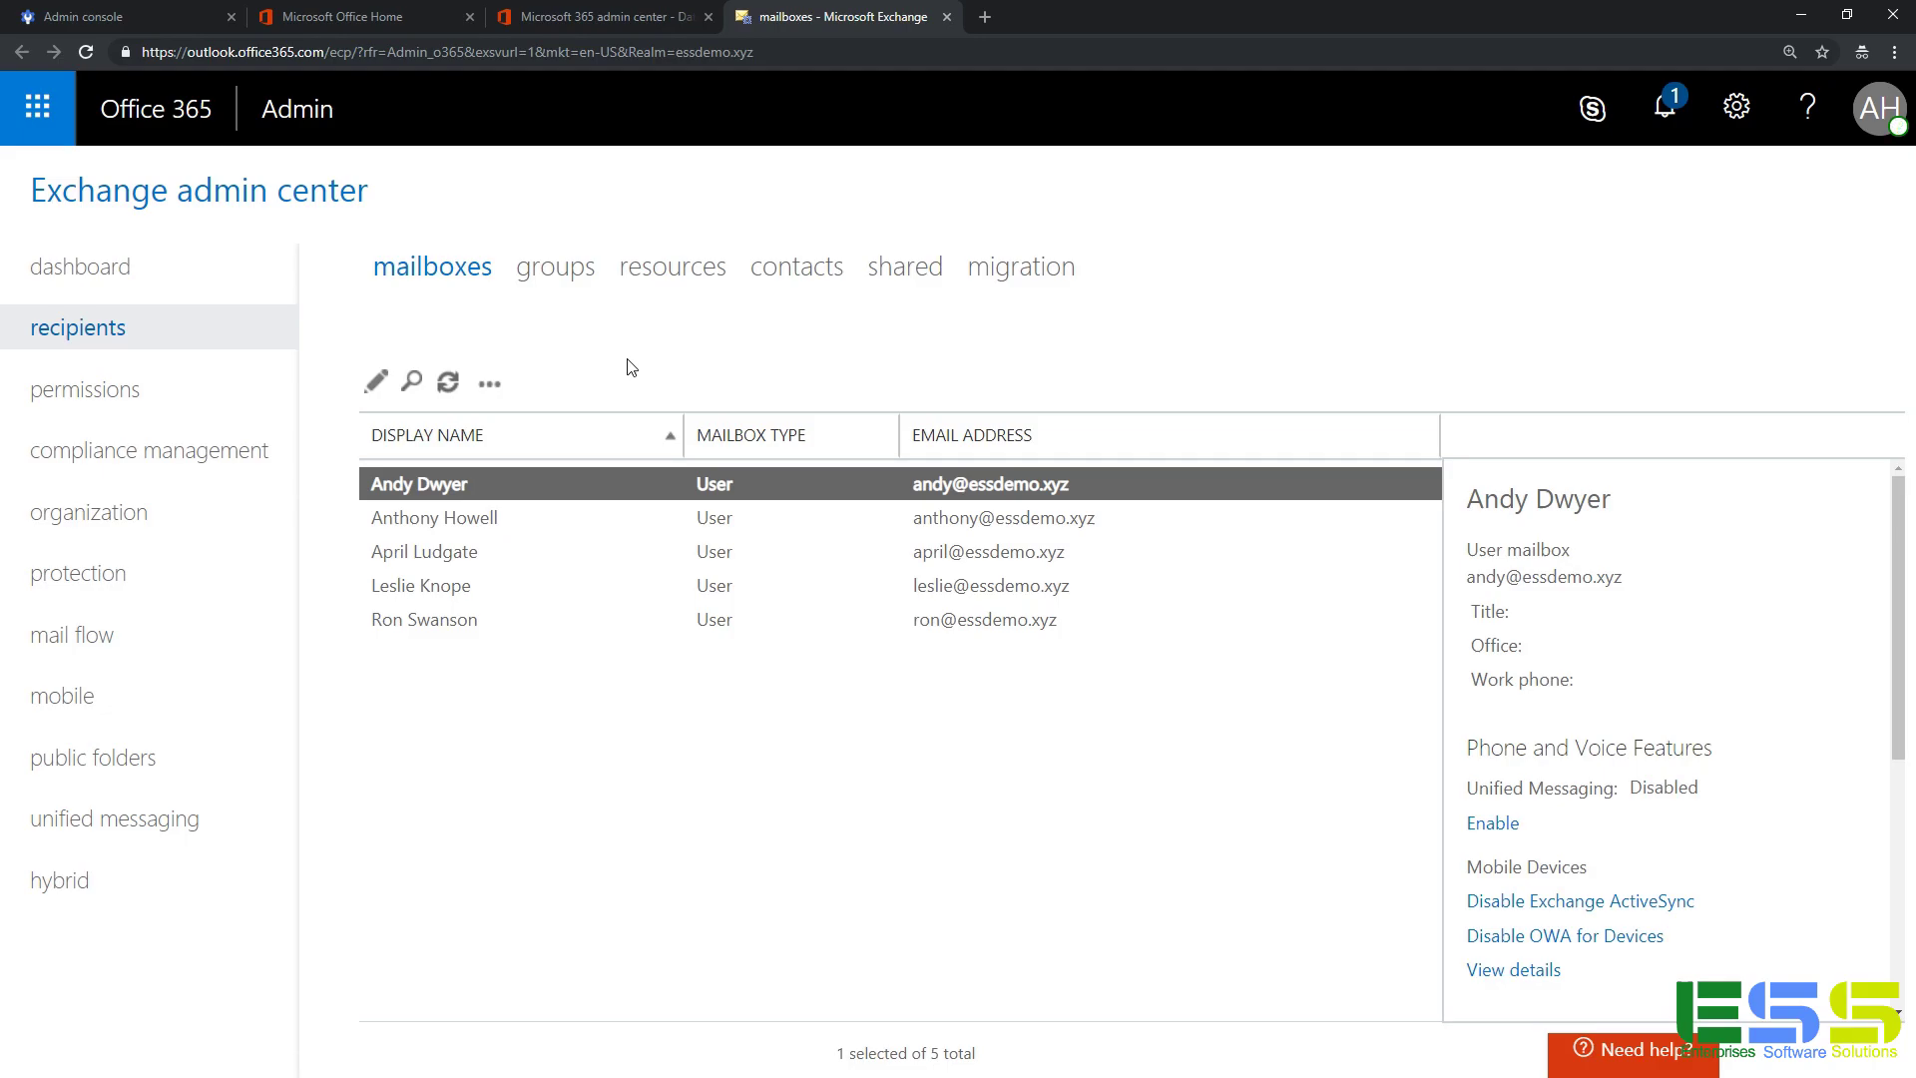
click(1020, 266)
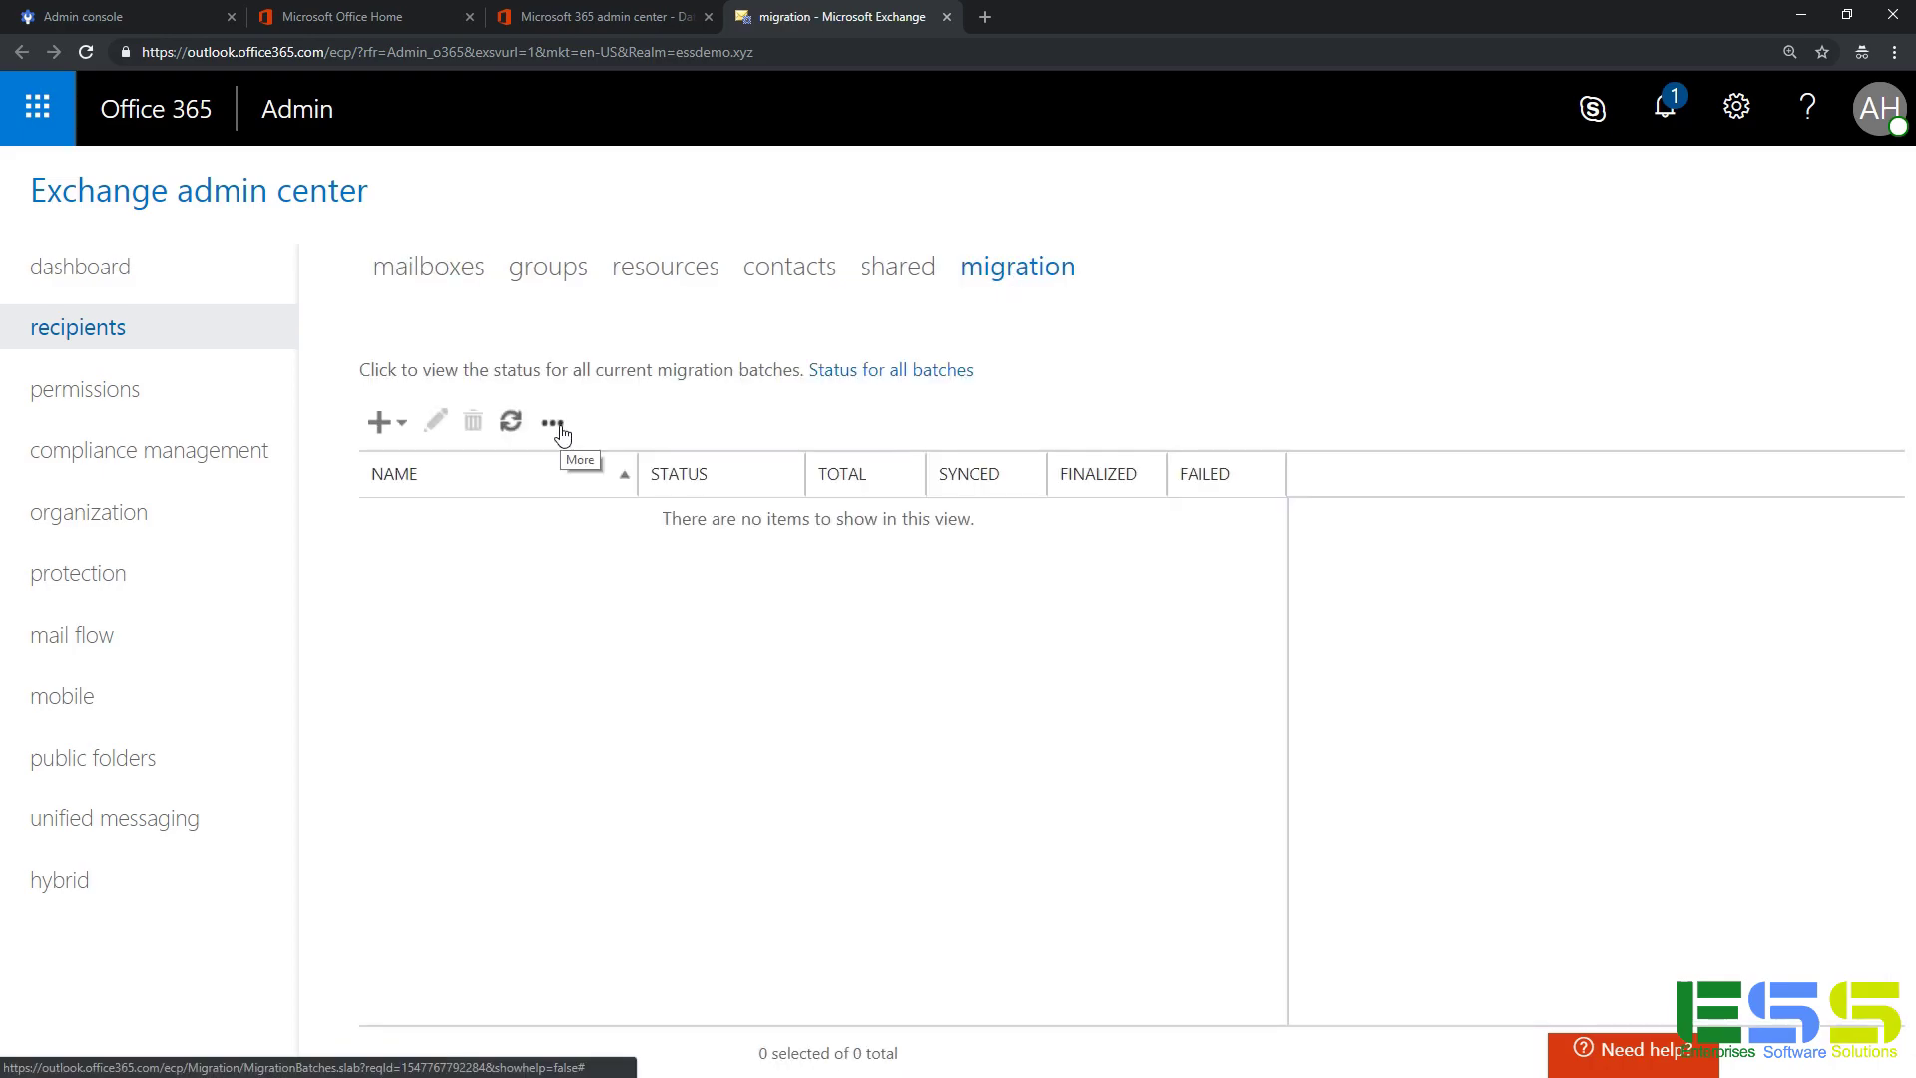
click(552, 423)
click(572, 473)
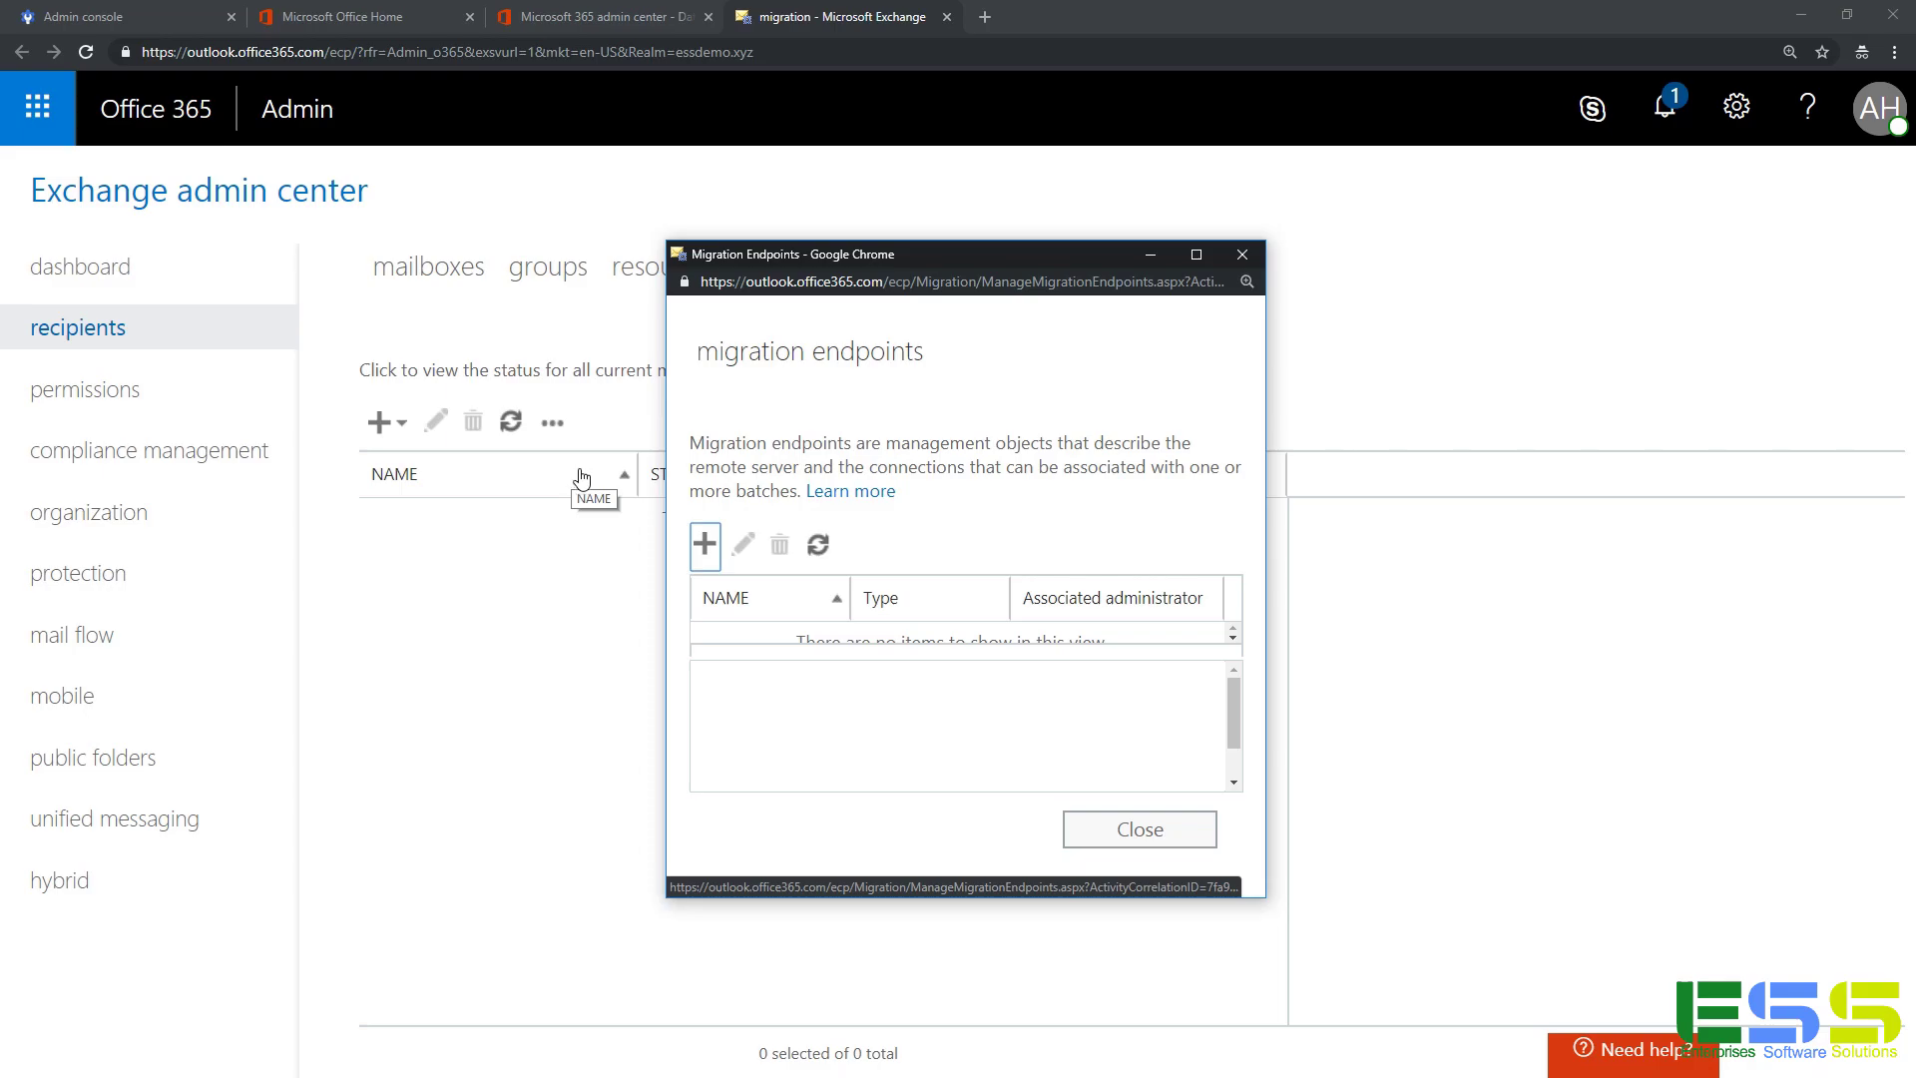
Create an IMAP endpoint named 'G Suite' for imap.gmail.com, then close the endpoints window.
click(704, 544)
scroll(912, 584, down, 1)
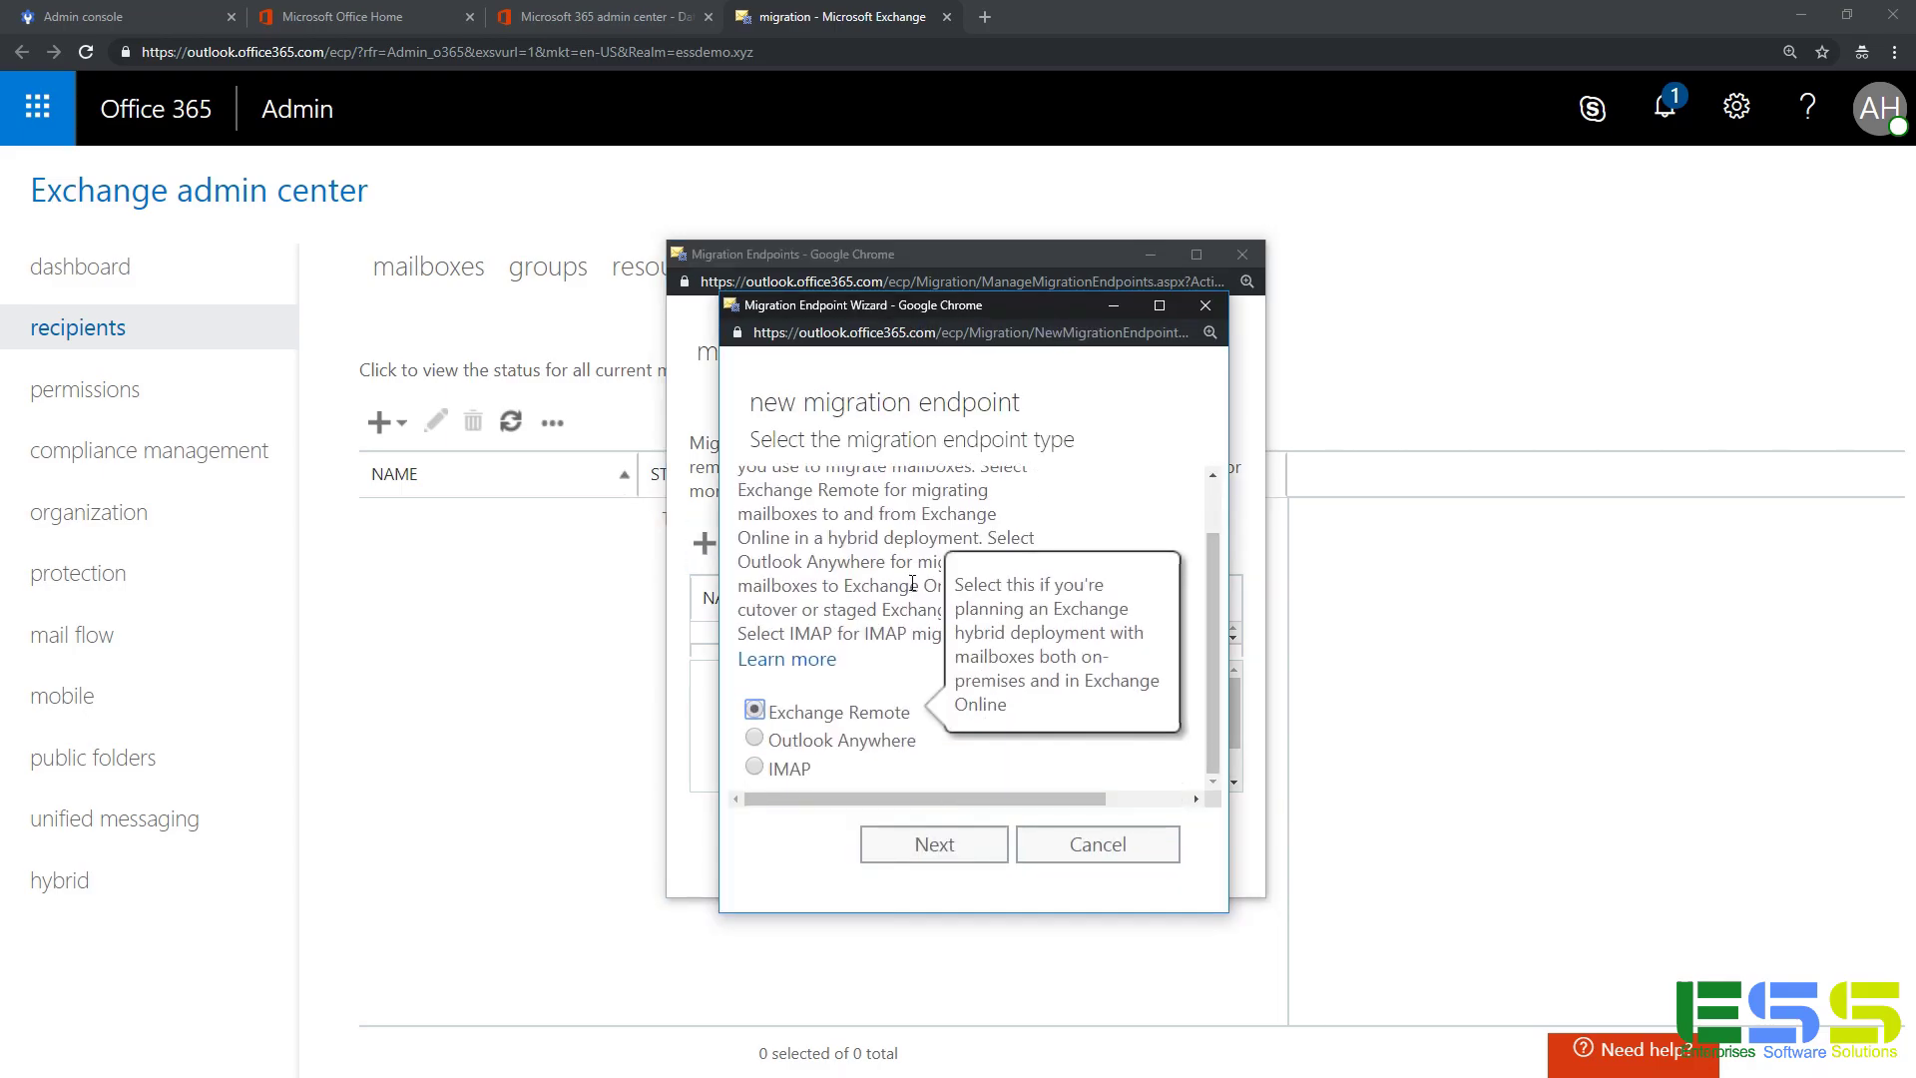
click(756, 766)
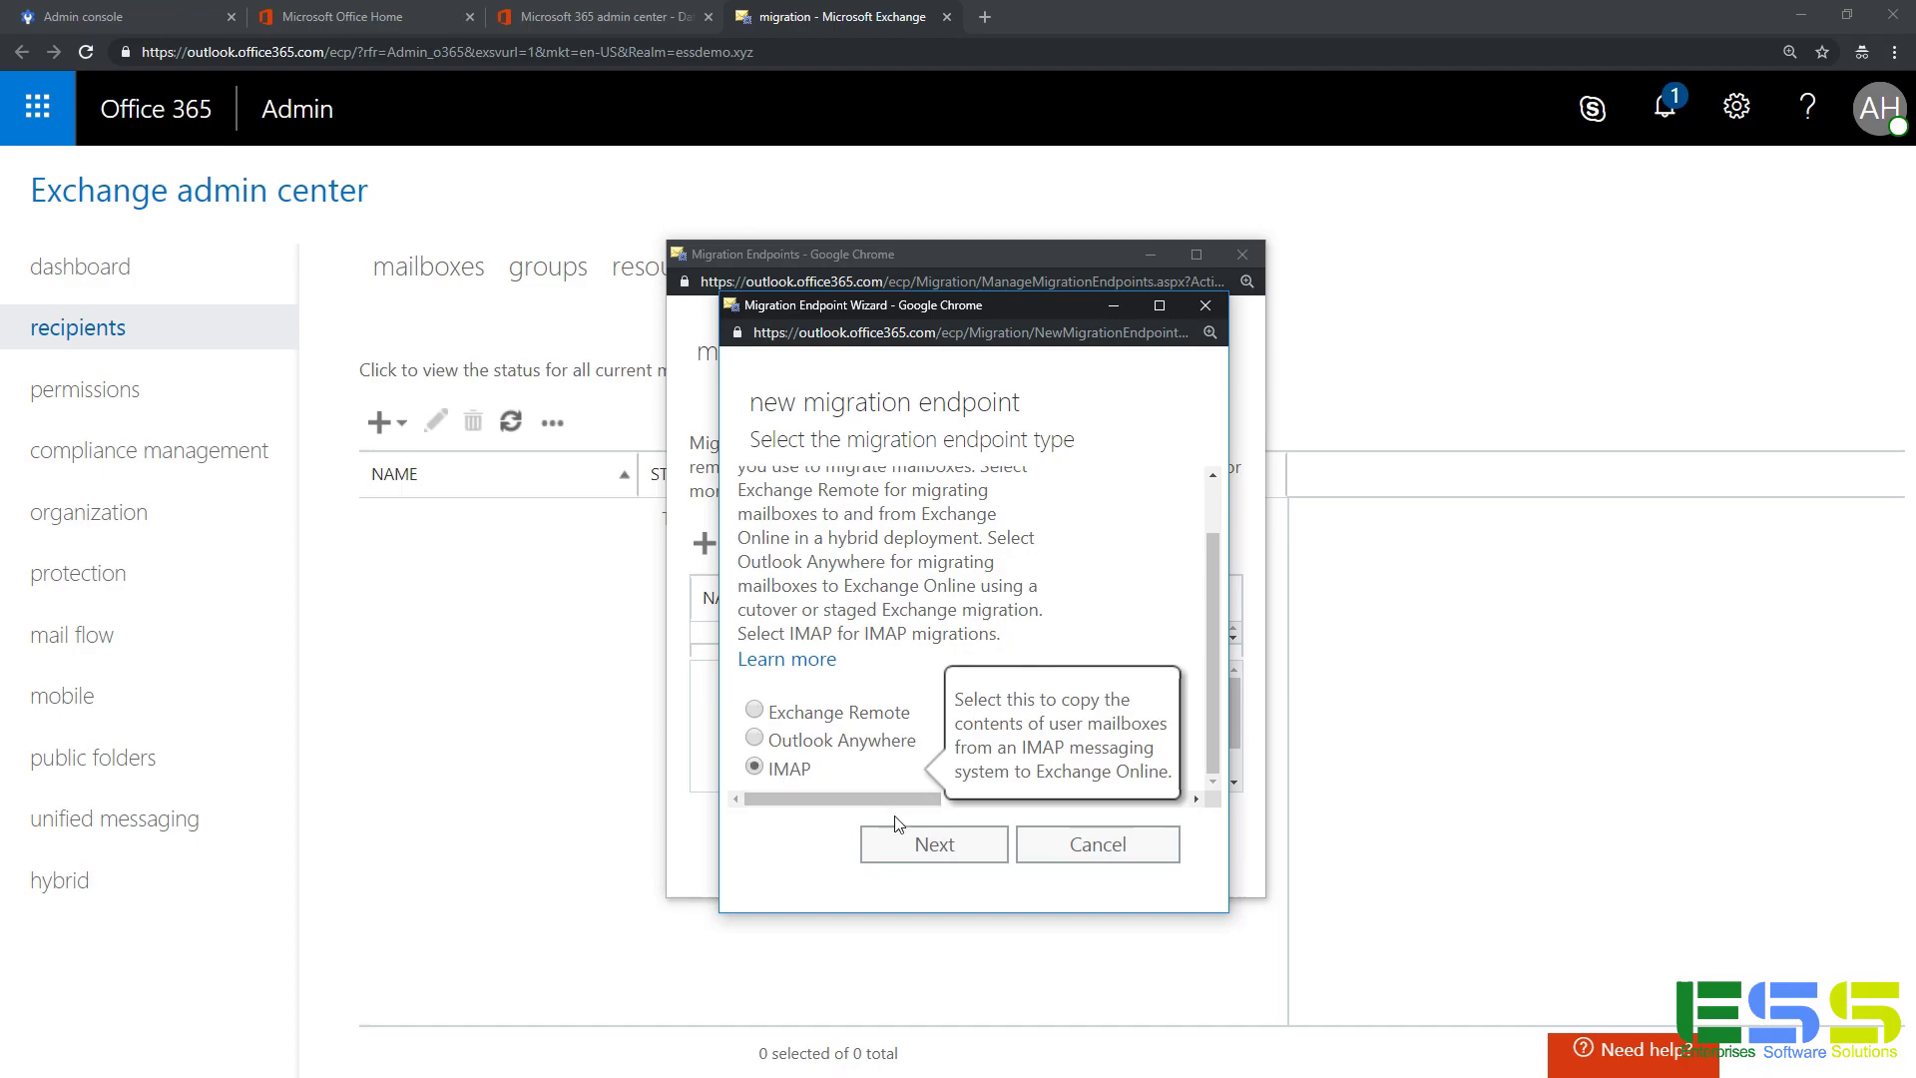
click(895, 846)
text(imap.gmail.com)
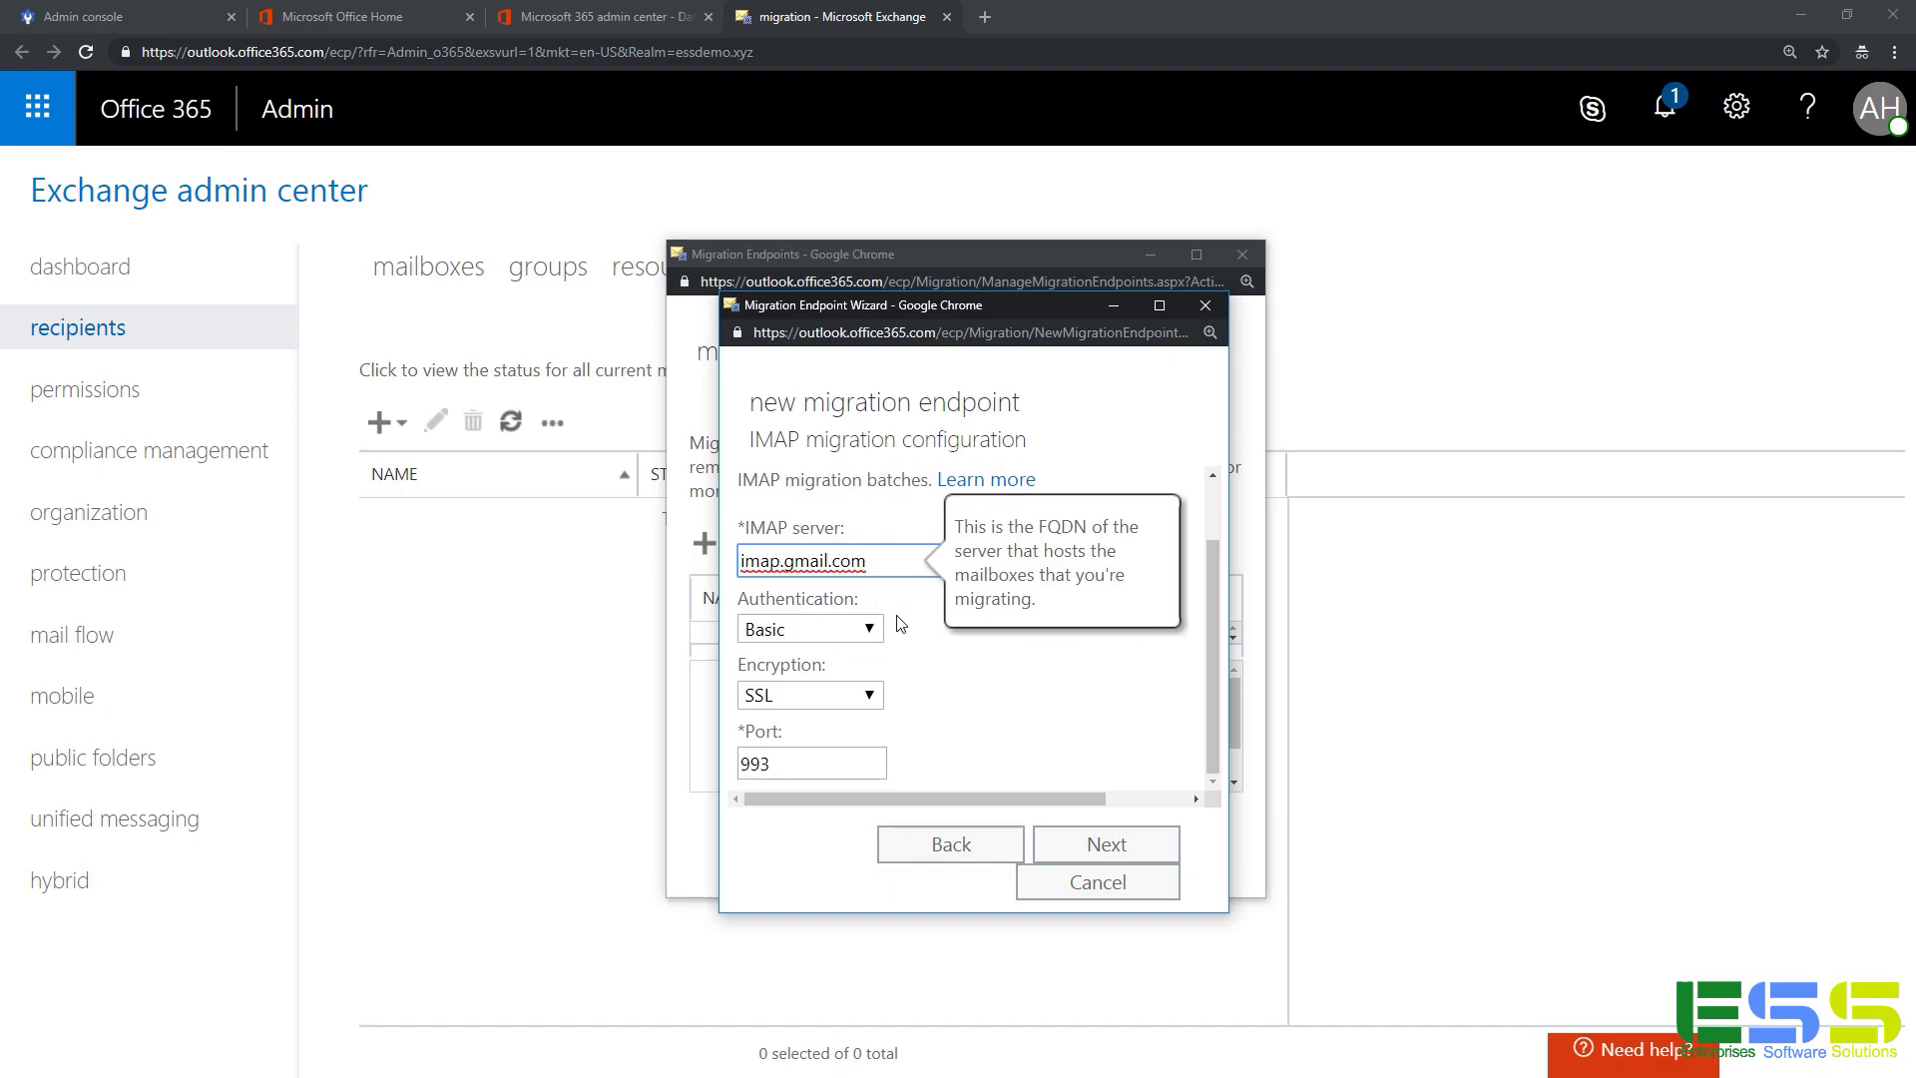
click(1064, 846)
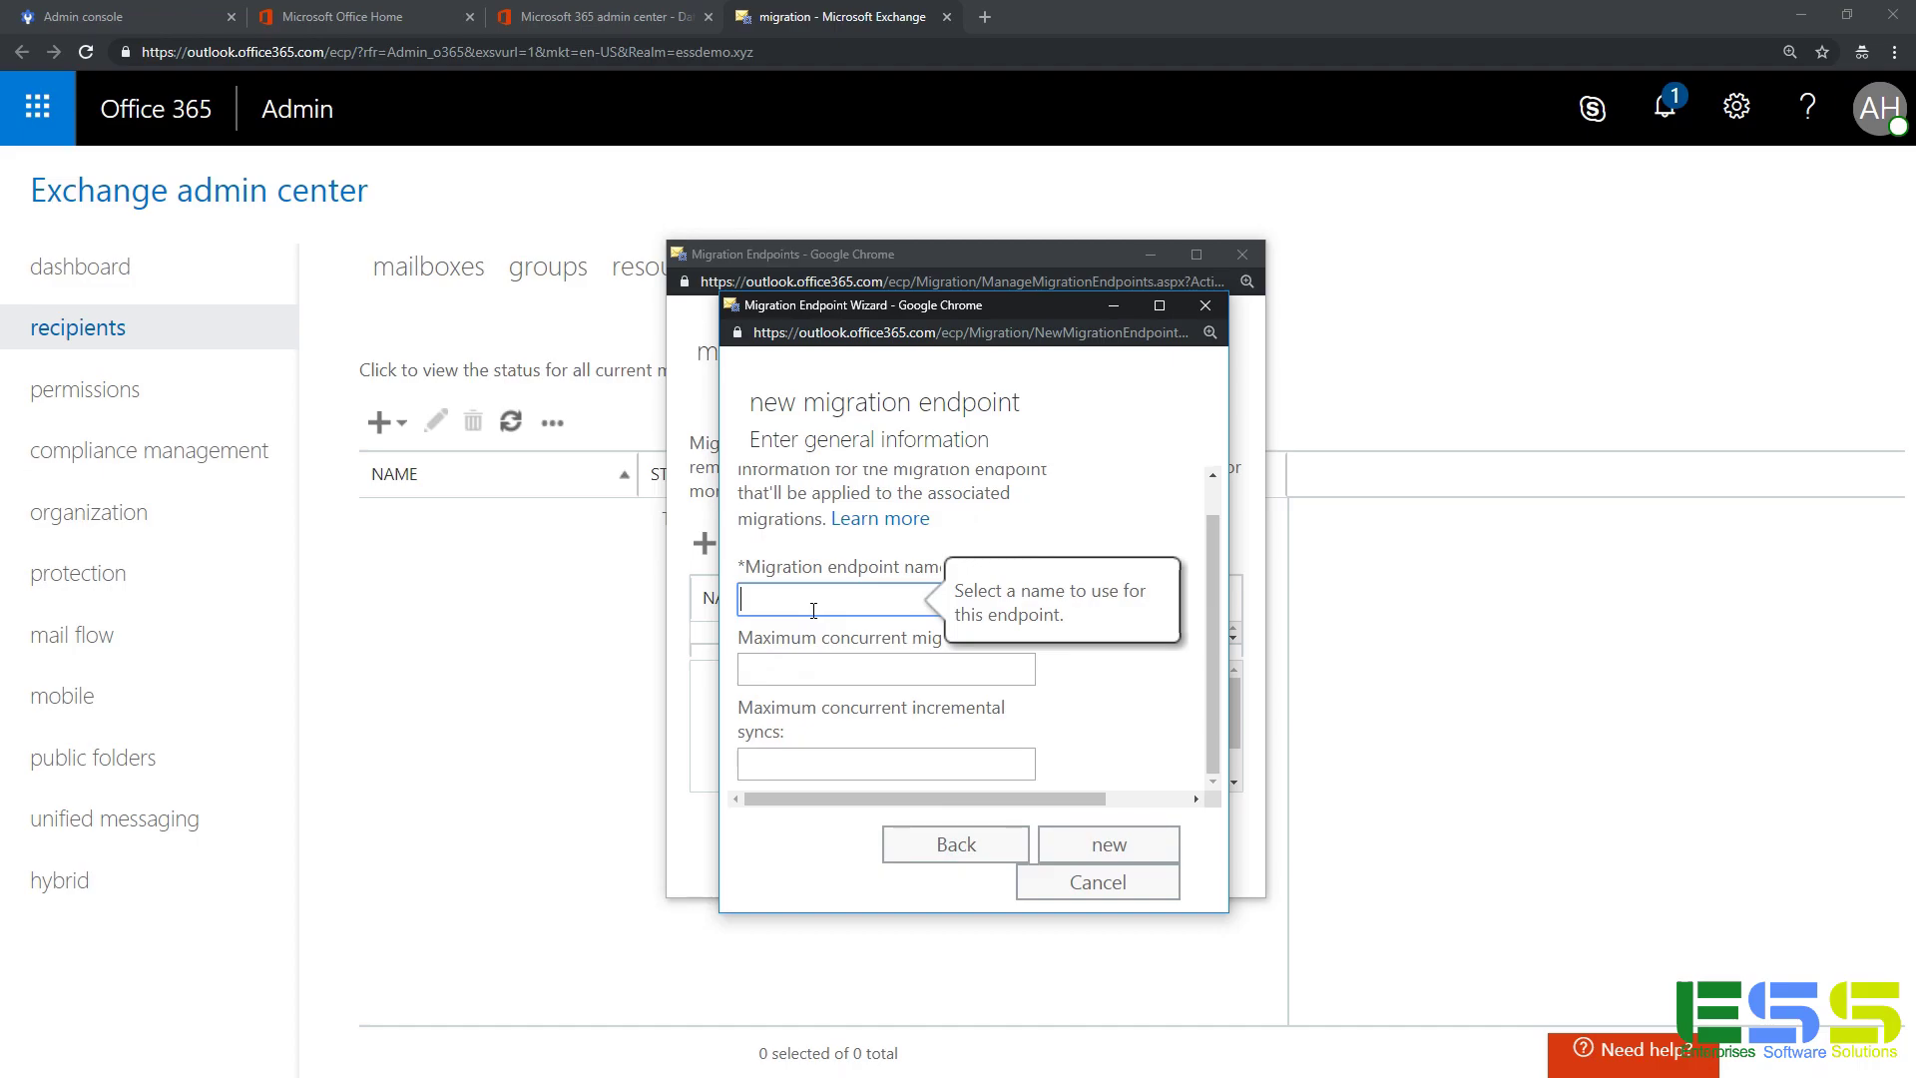
text(G Suite)
click(848, 678)
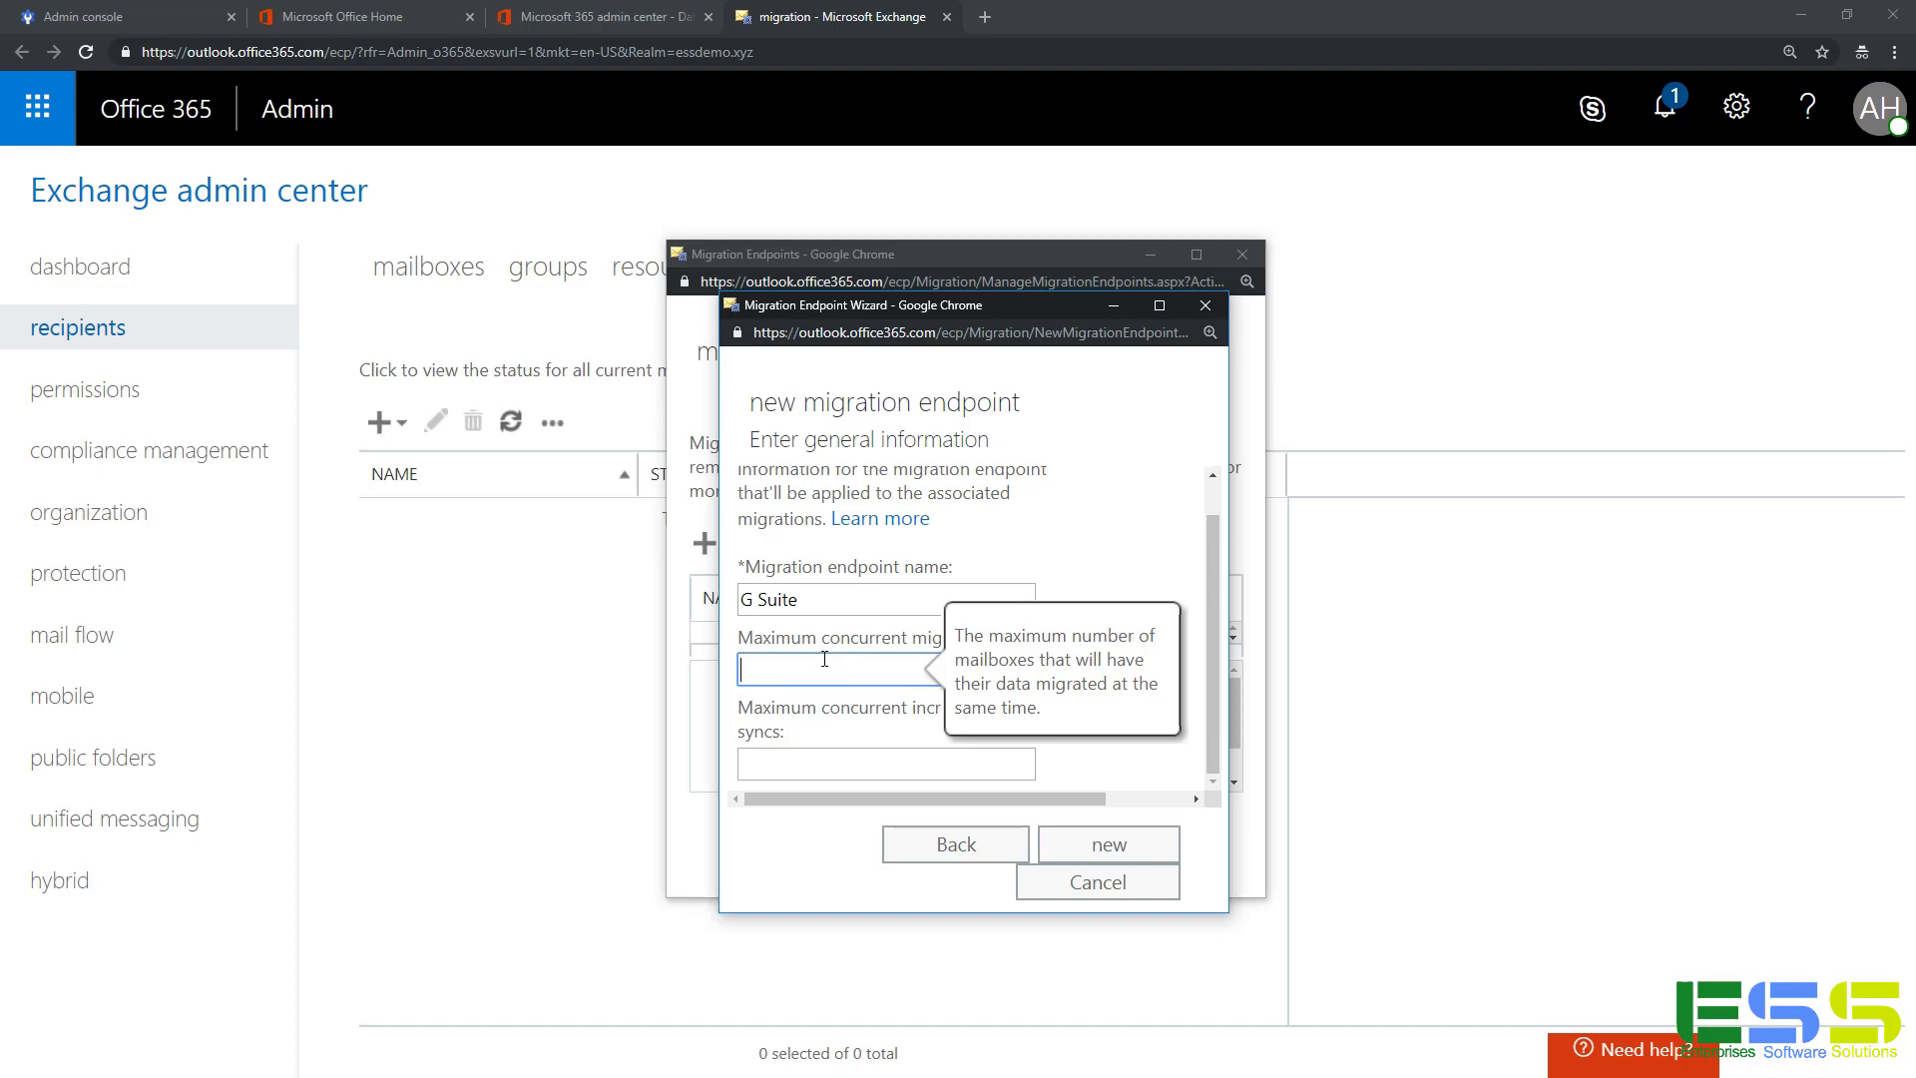
click(1083, 848)
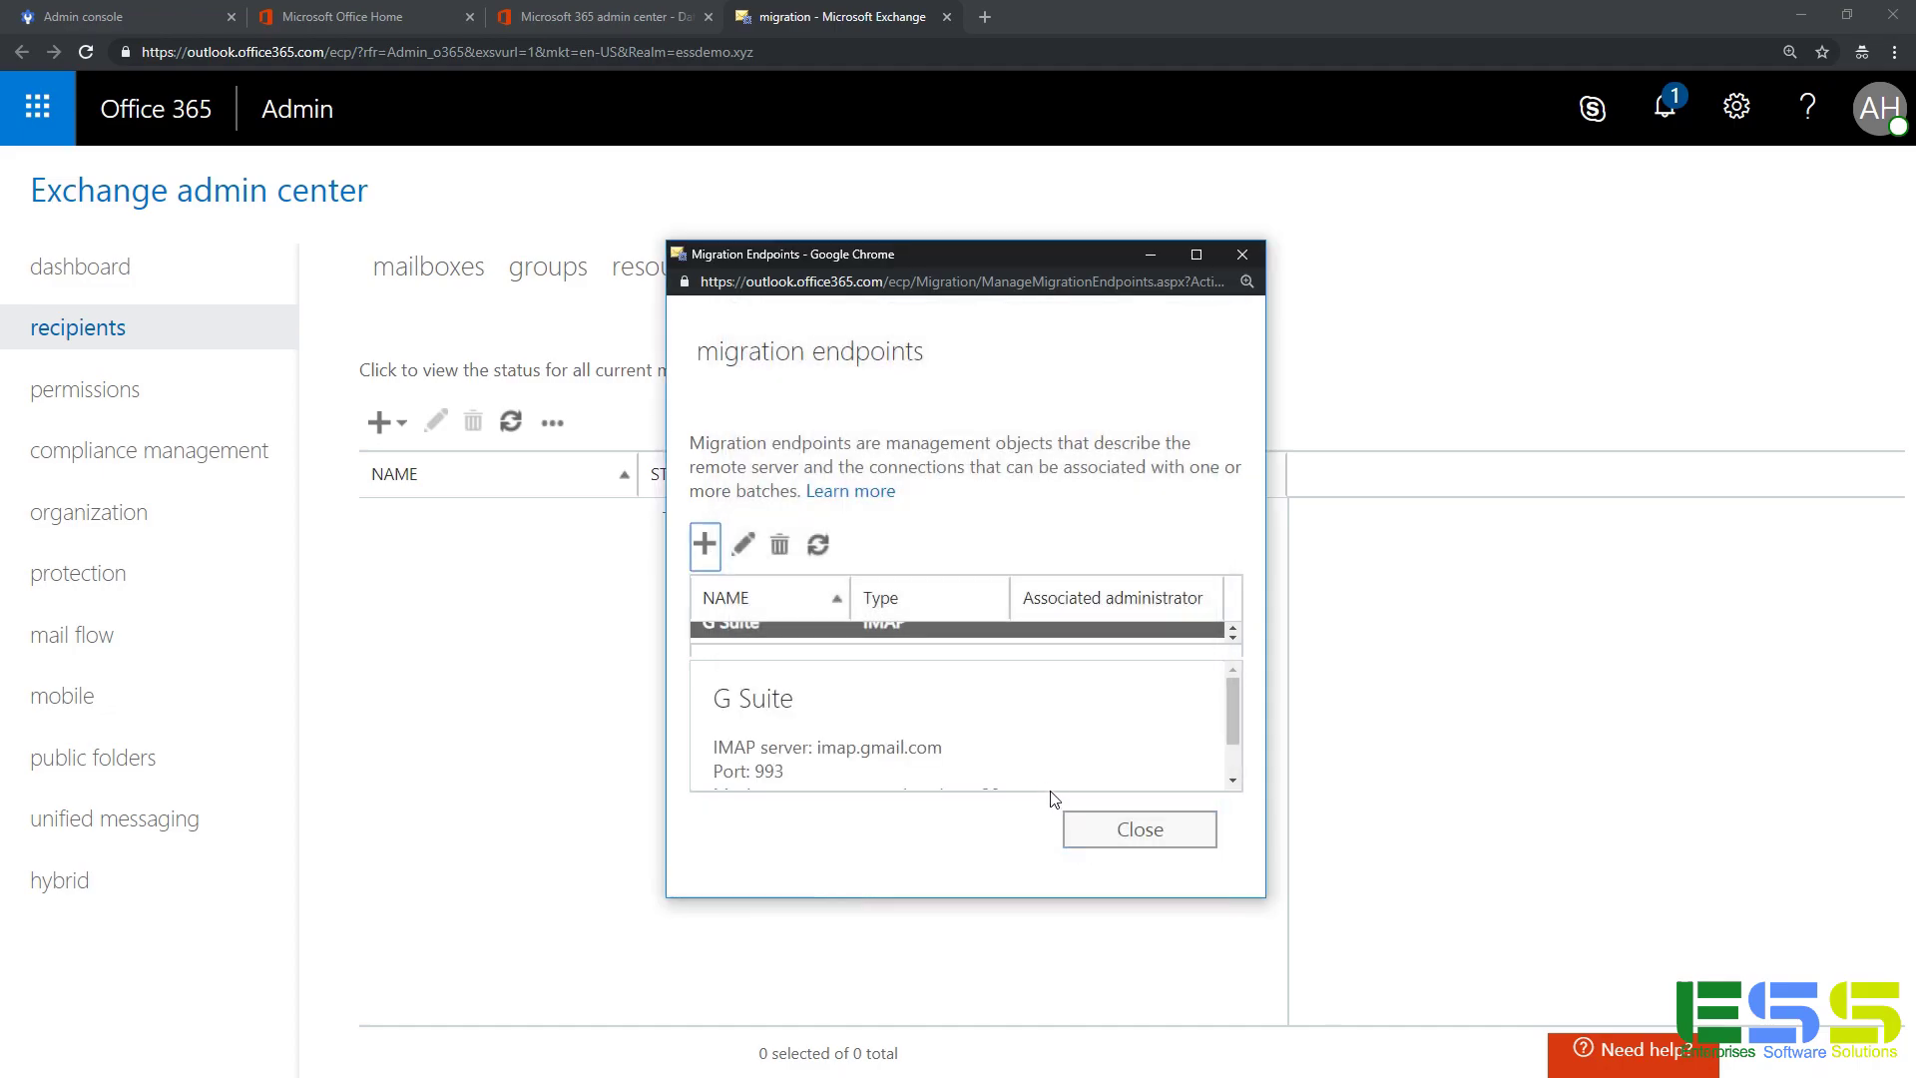
click(1123, 843)
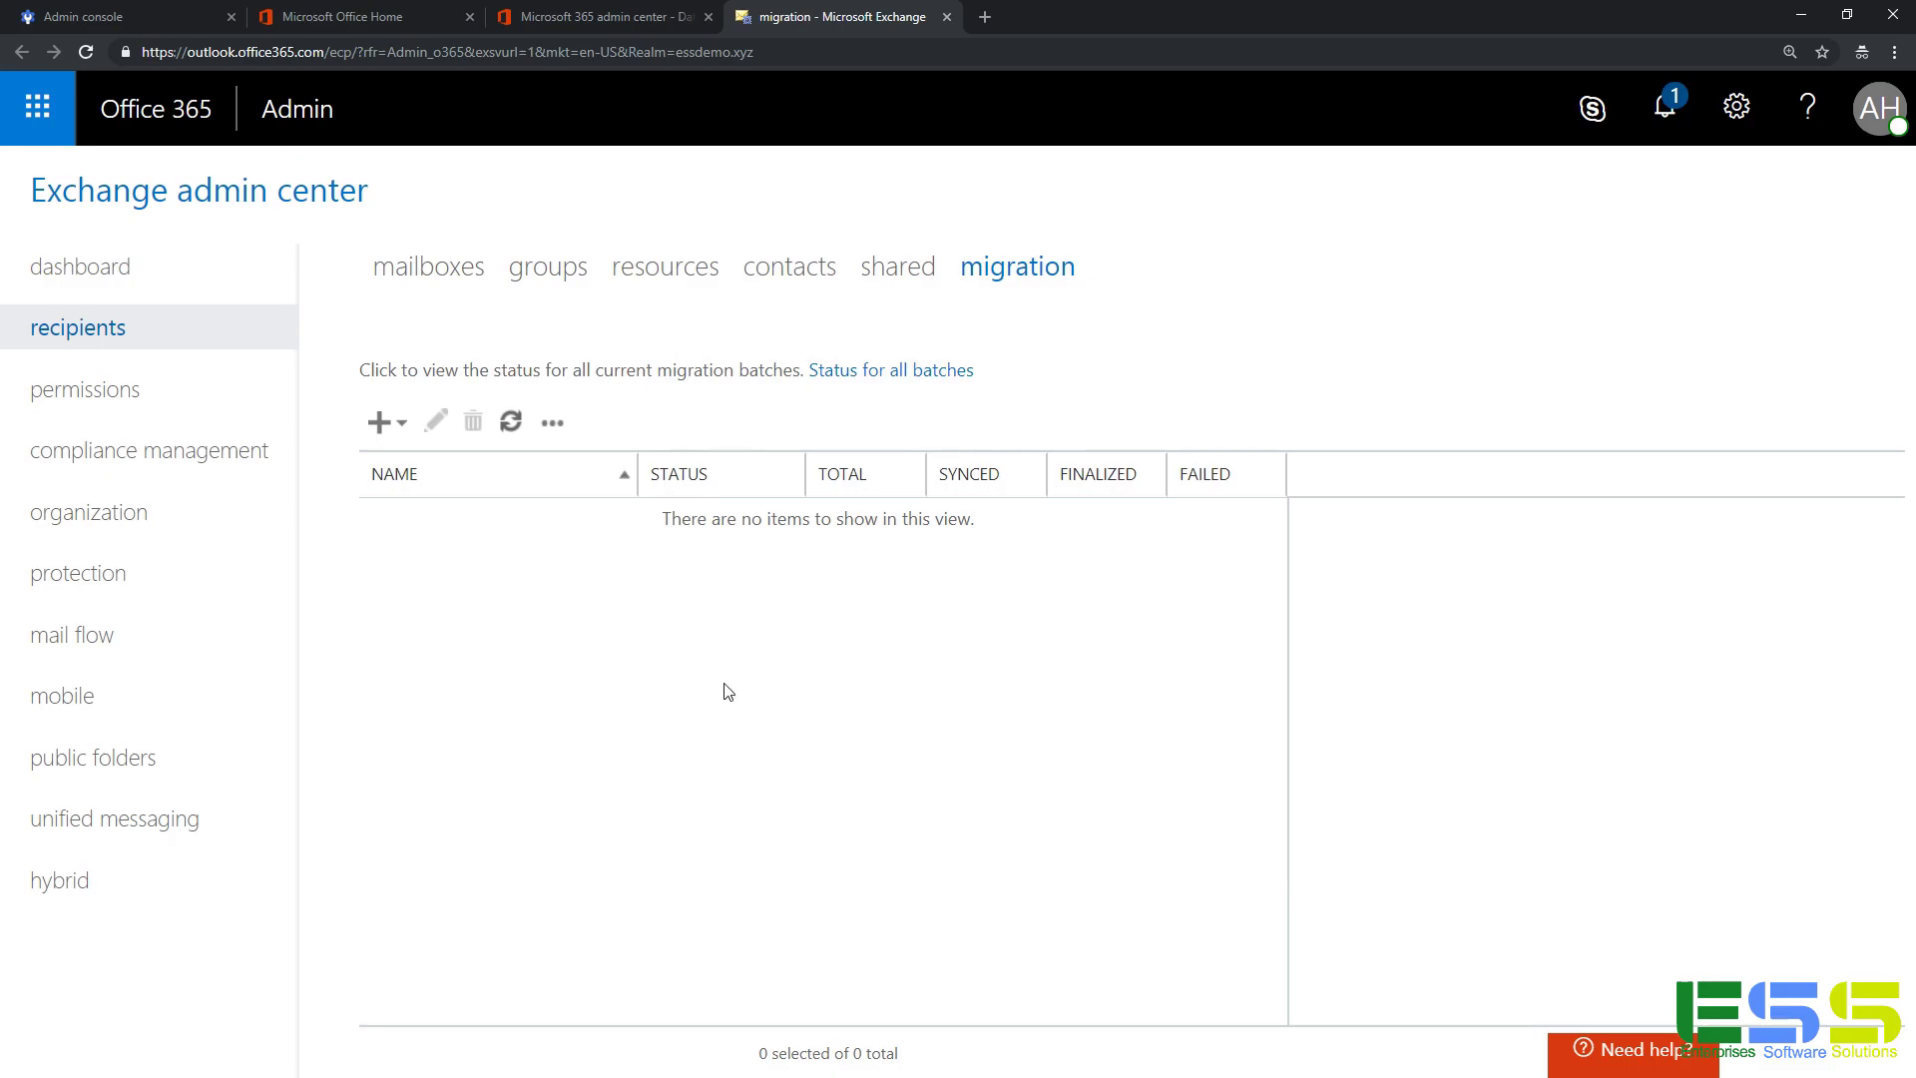
Start a Migrate to Exchange Online batch of type IMAP migration and continue to user selection.
click(384, 434)
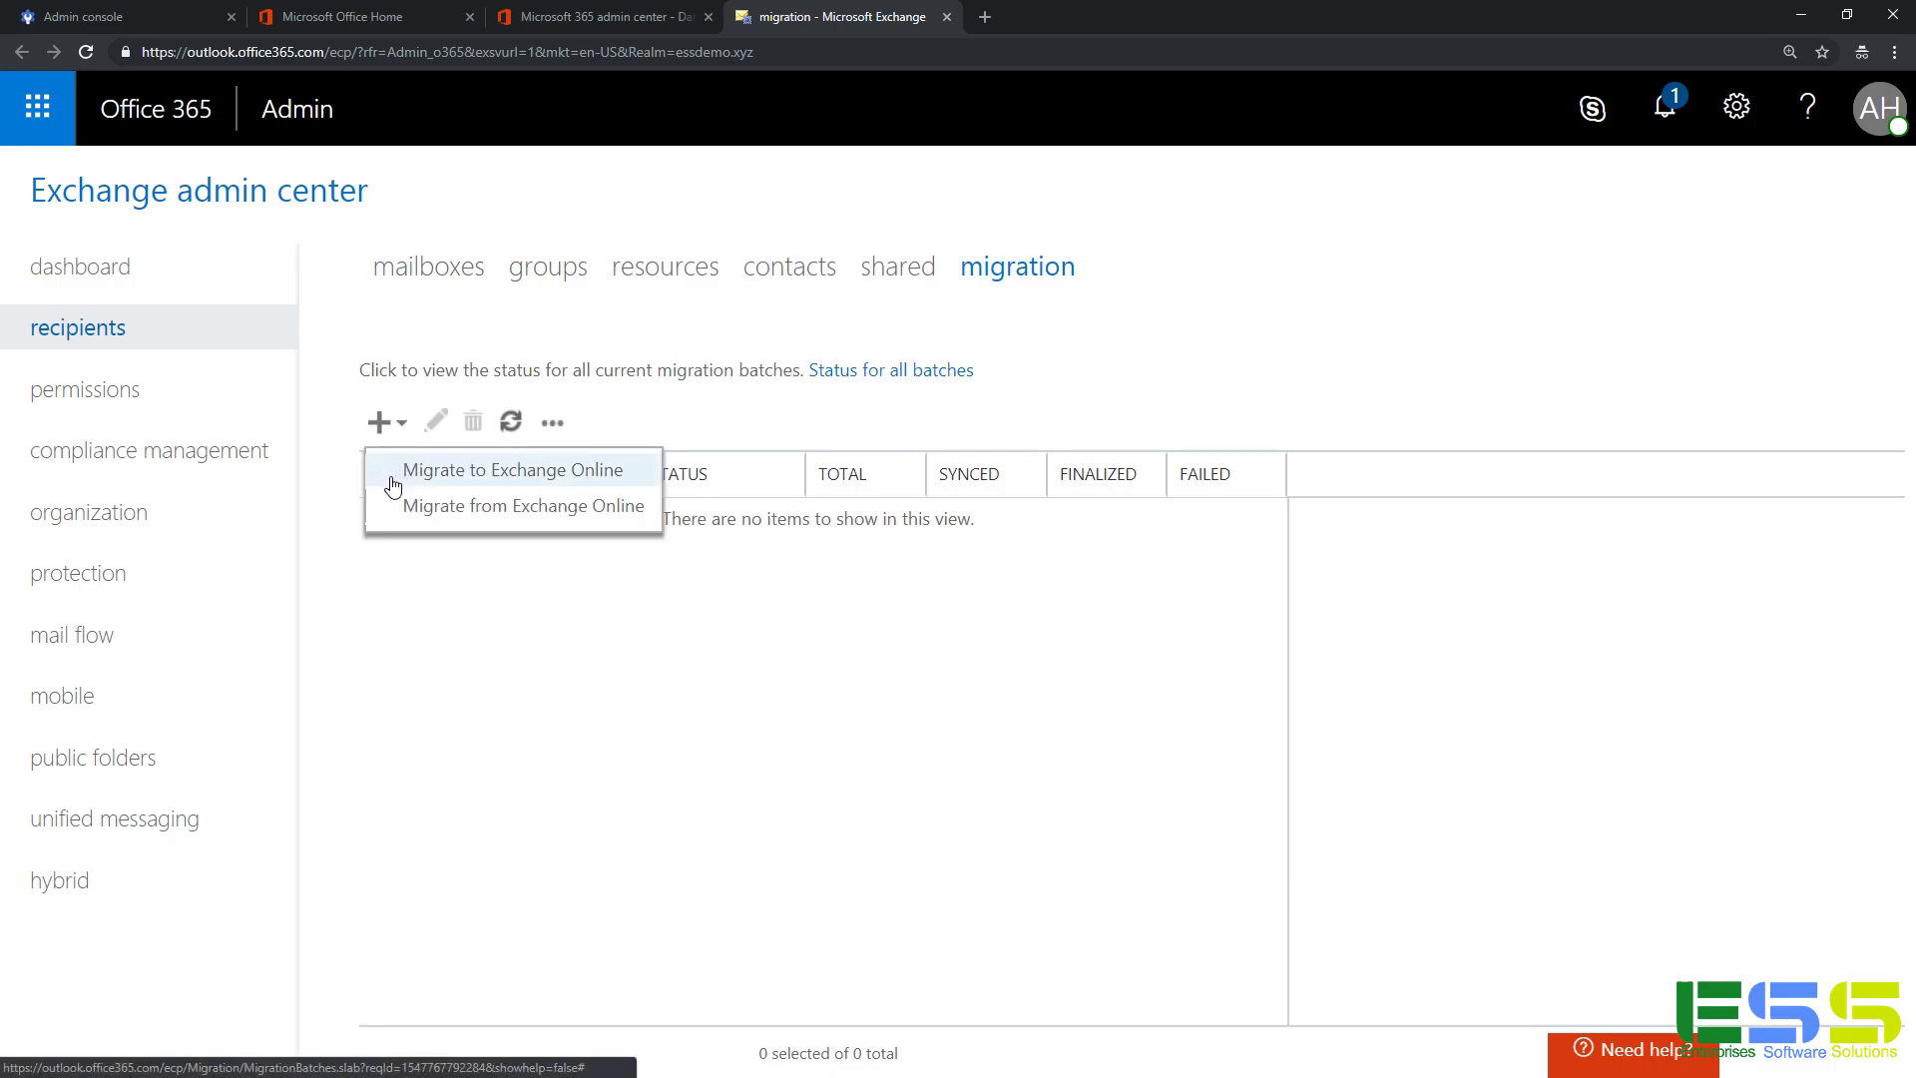
click(392, 484)
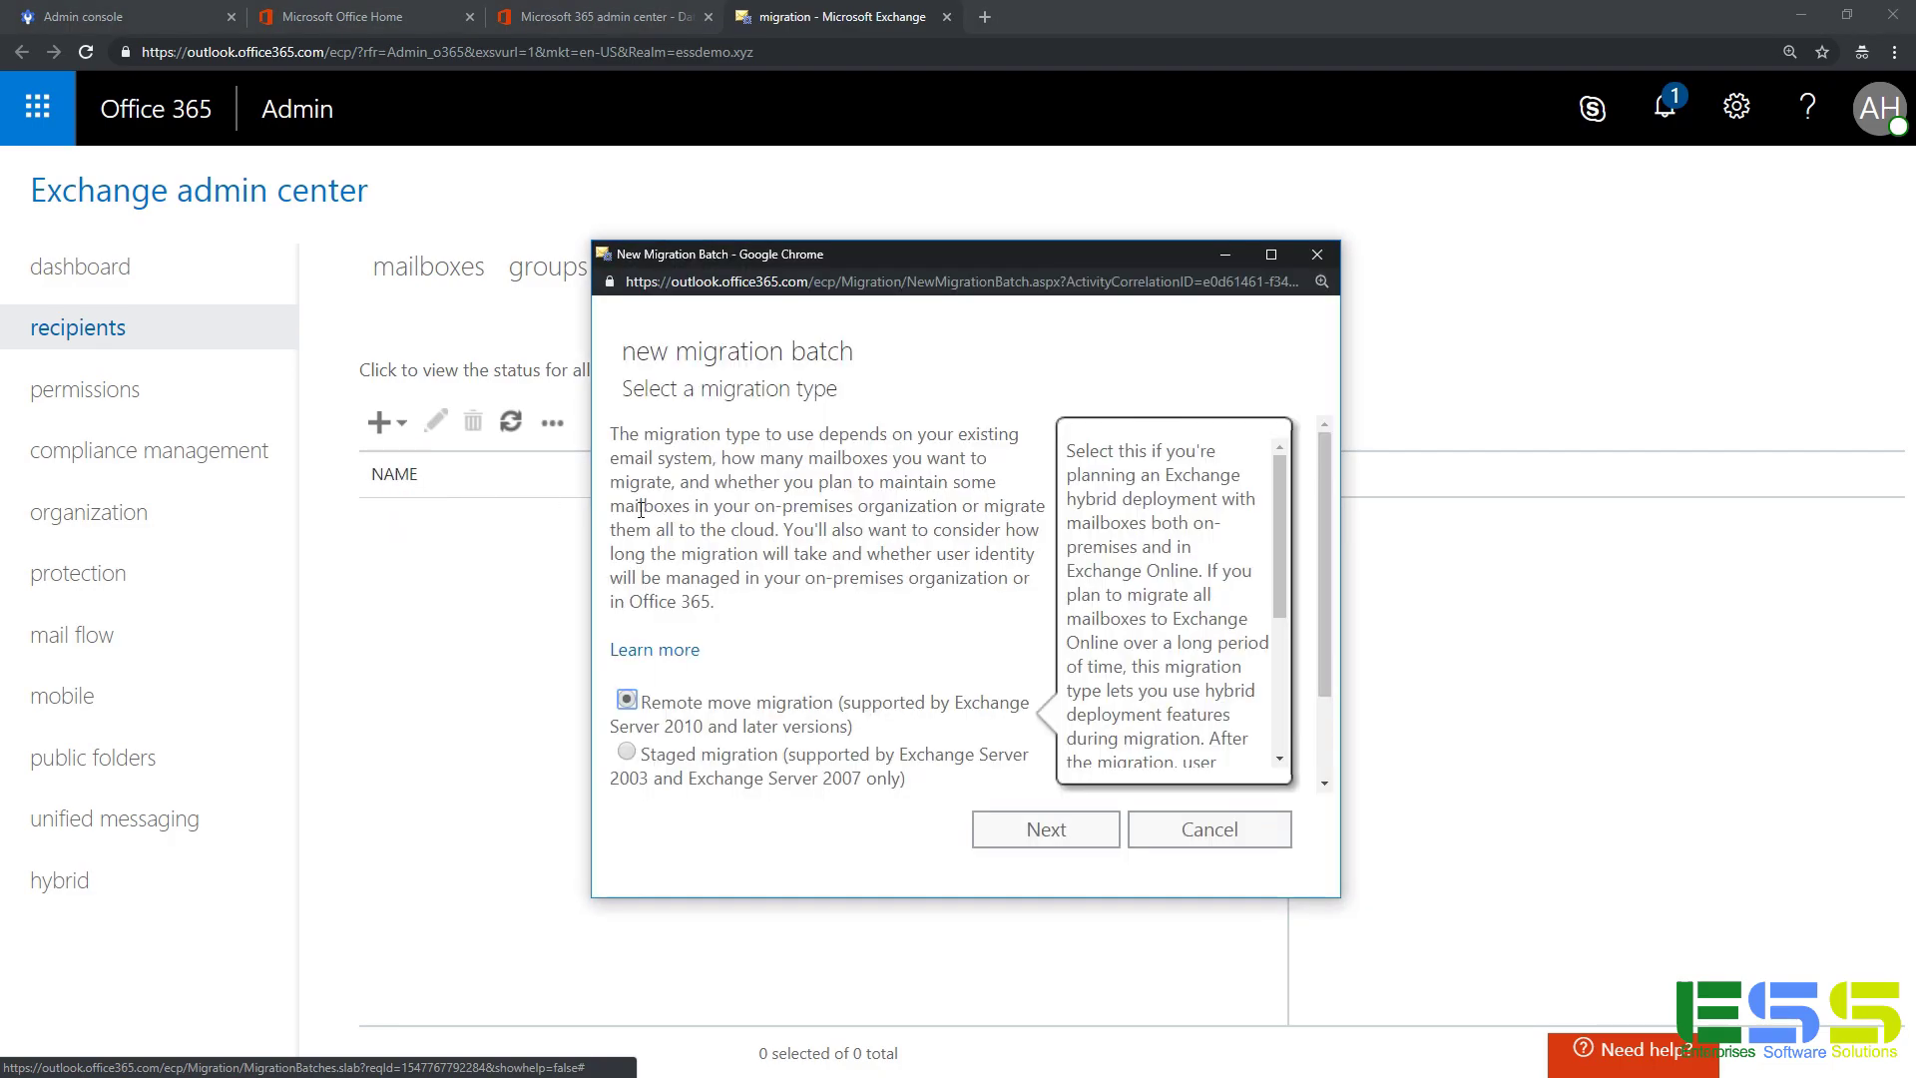
scroll(827, 546, down, 3)
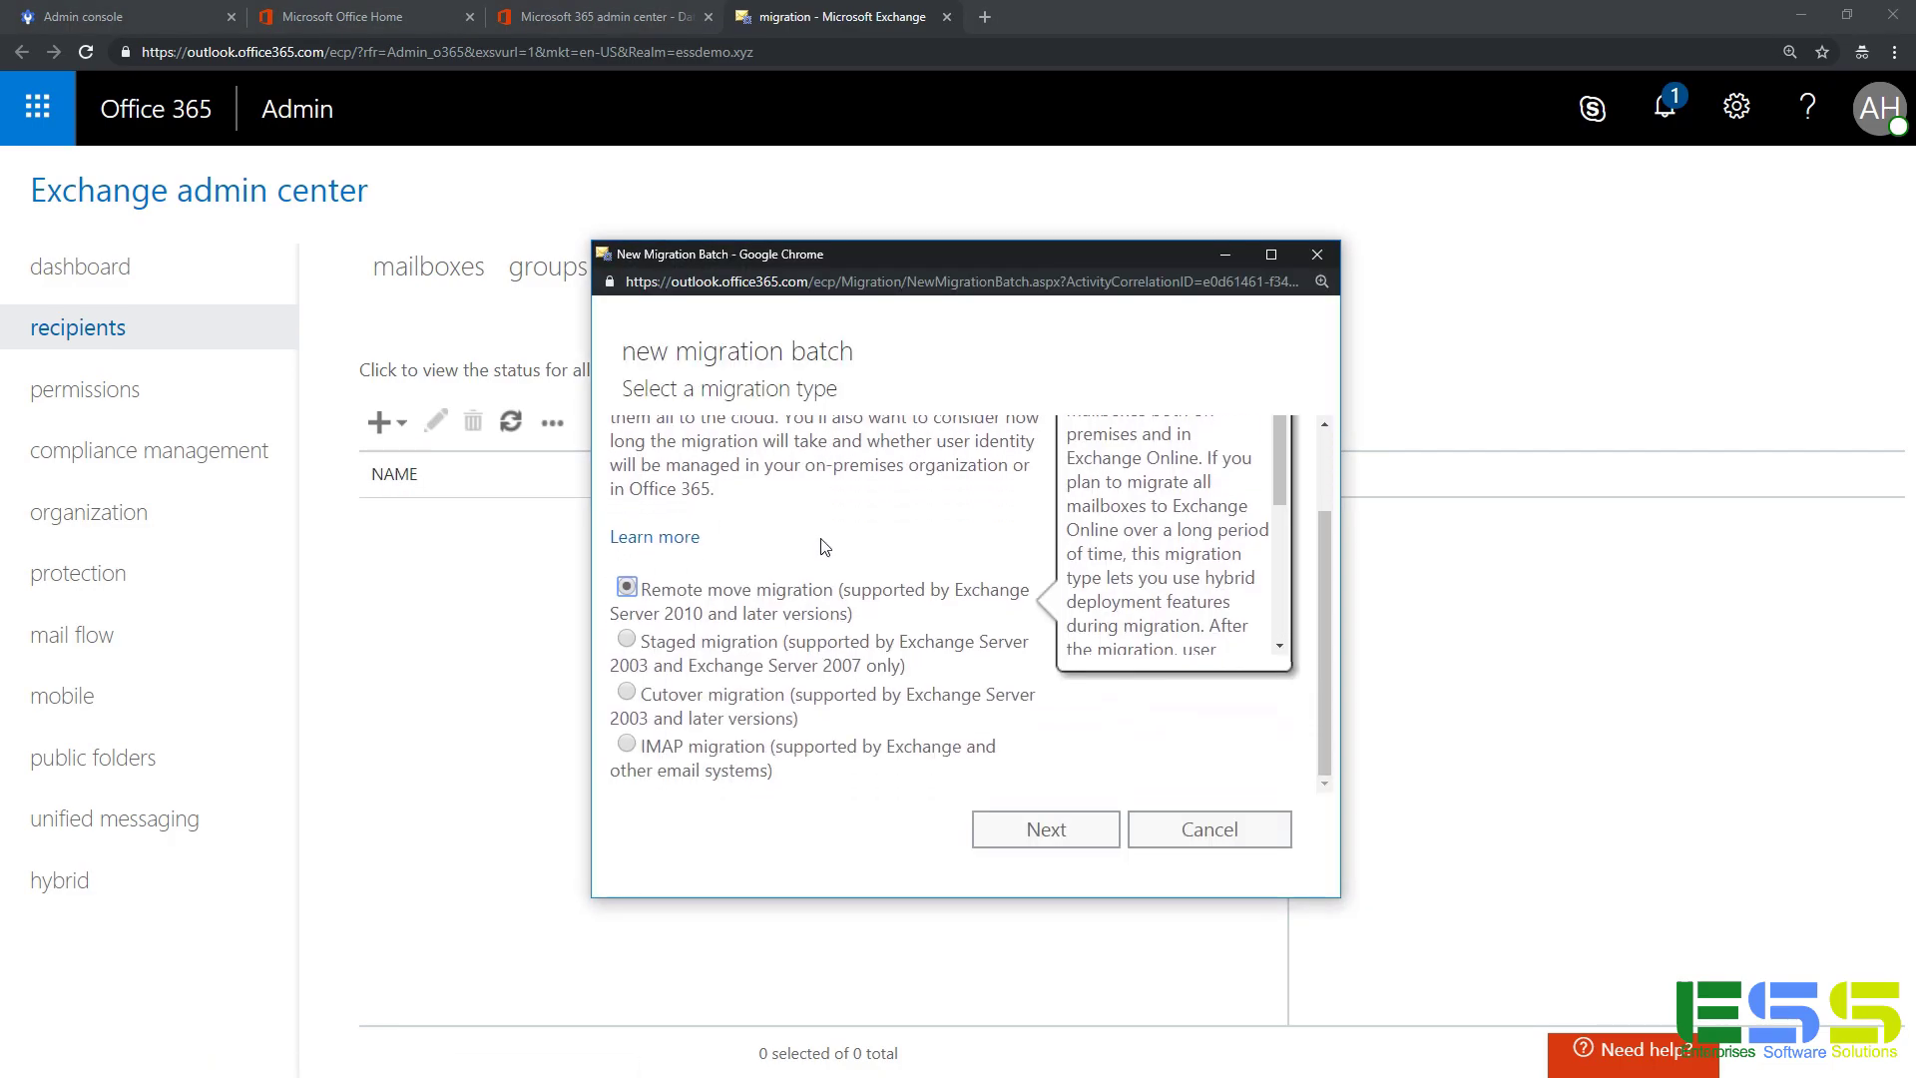
click(627, 746)
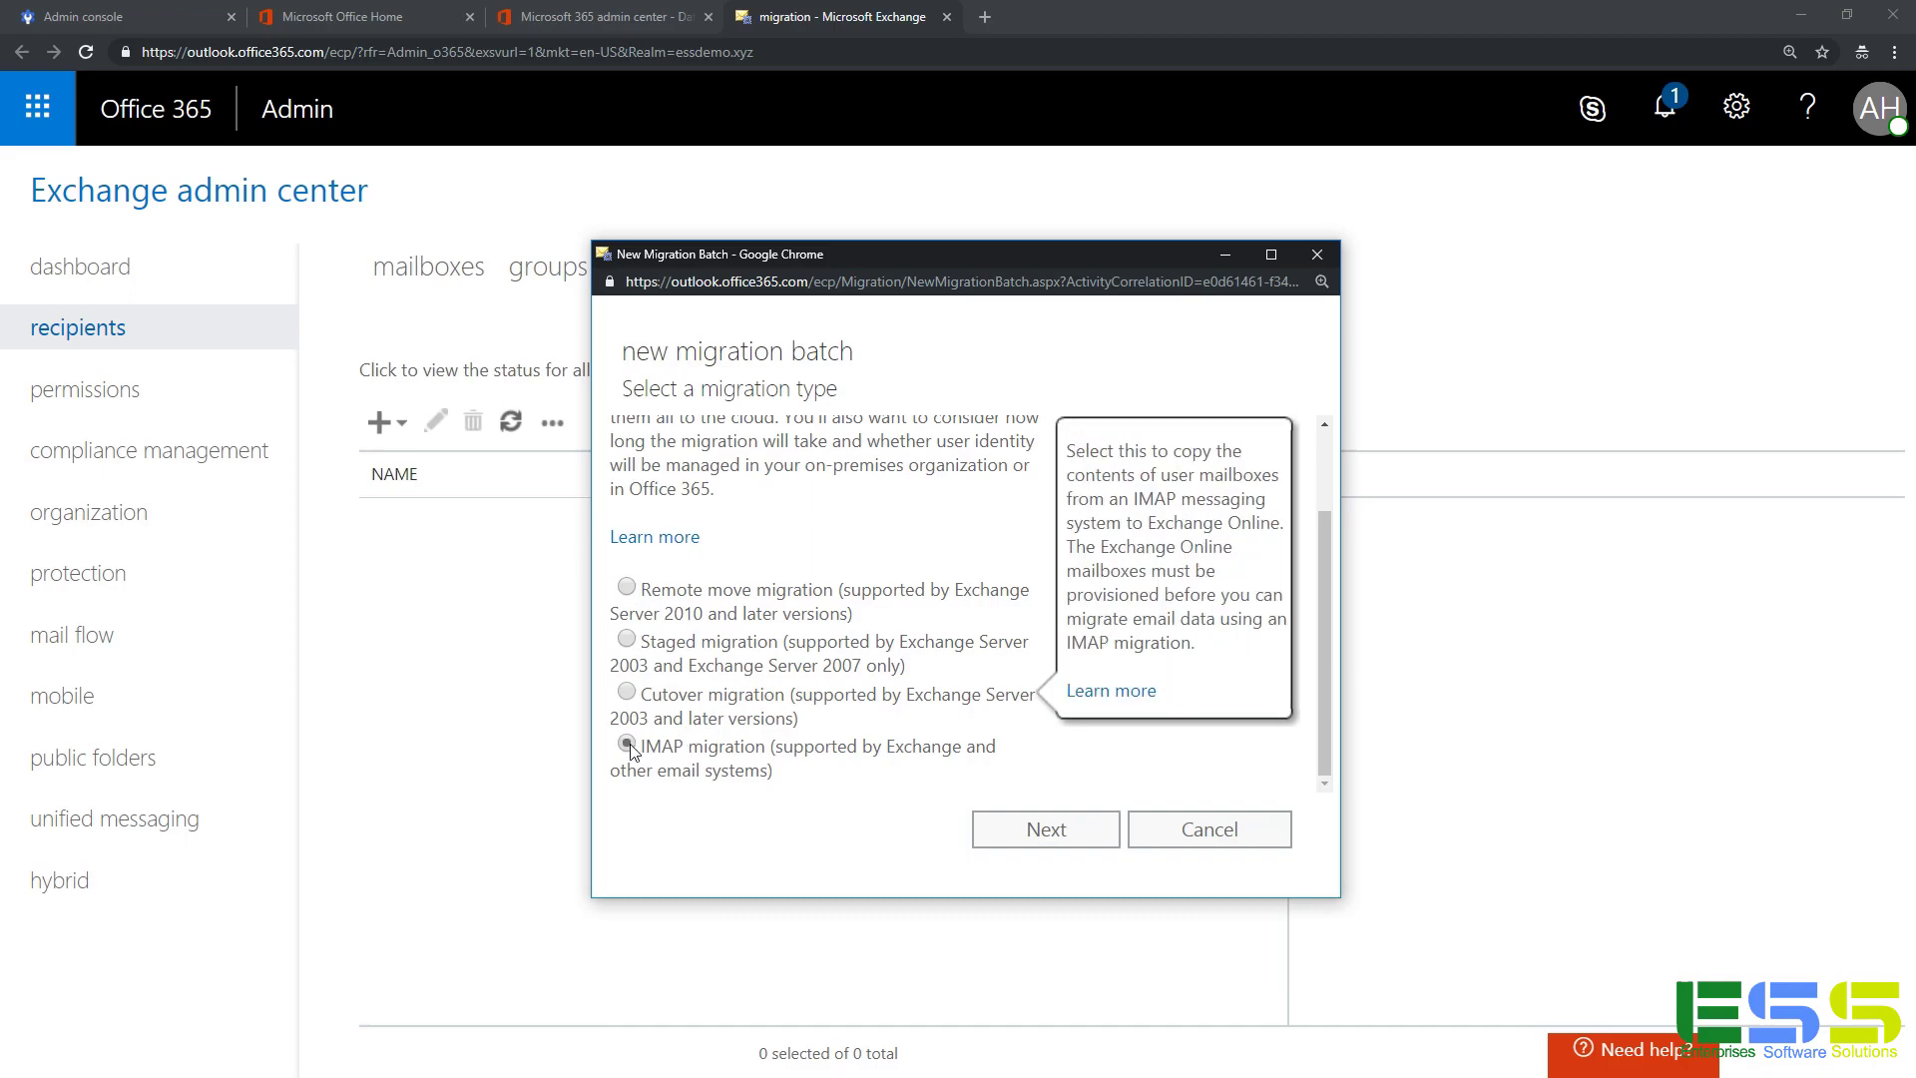
click(1016, 829)
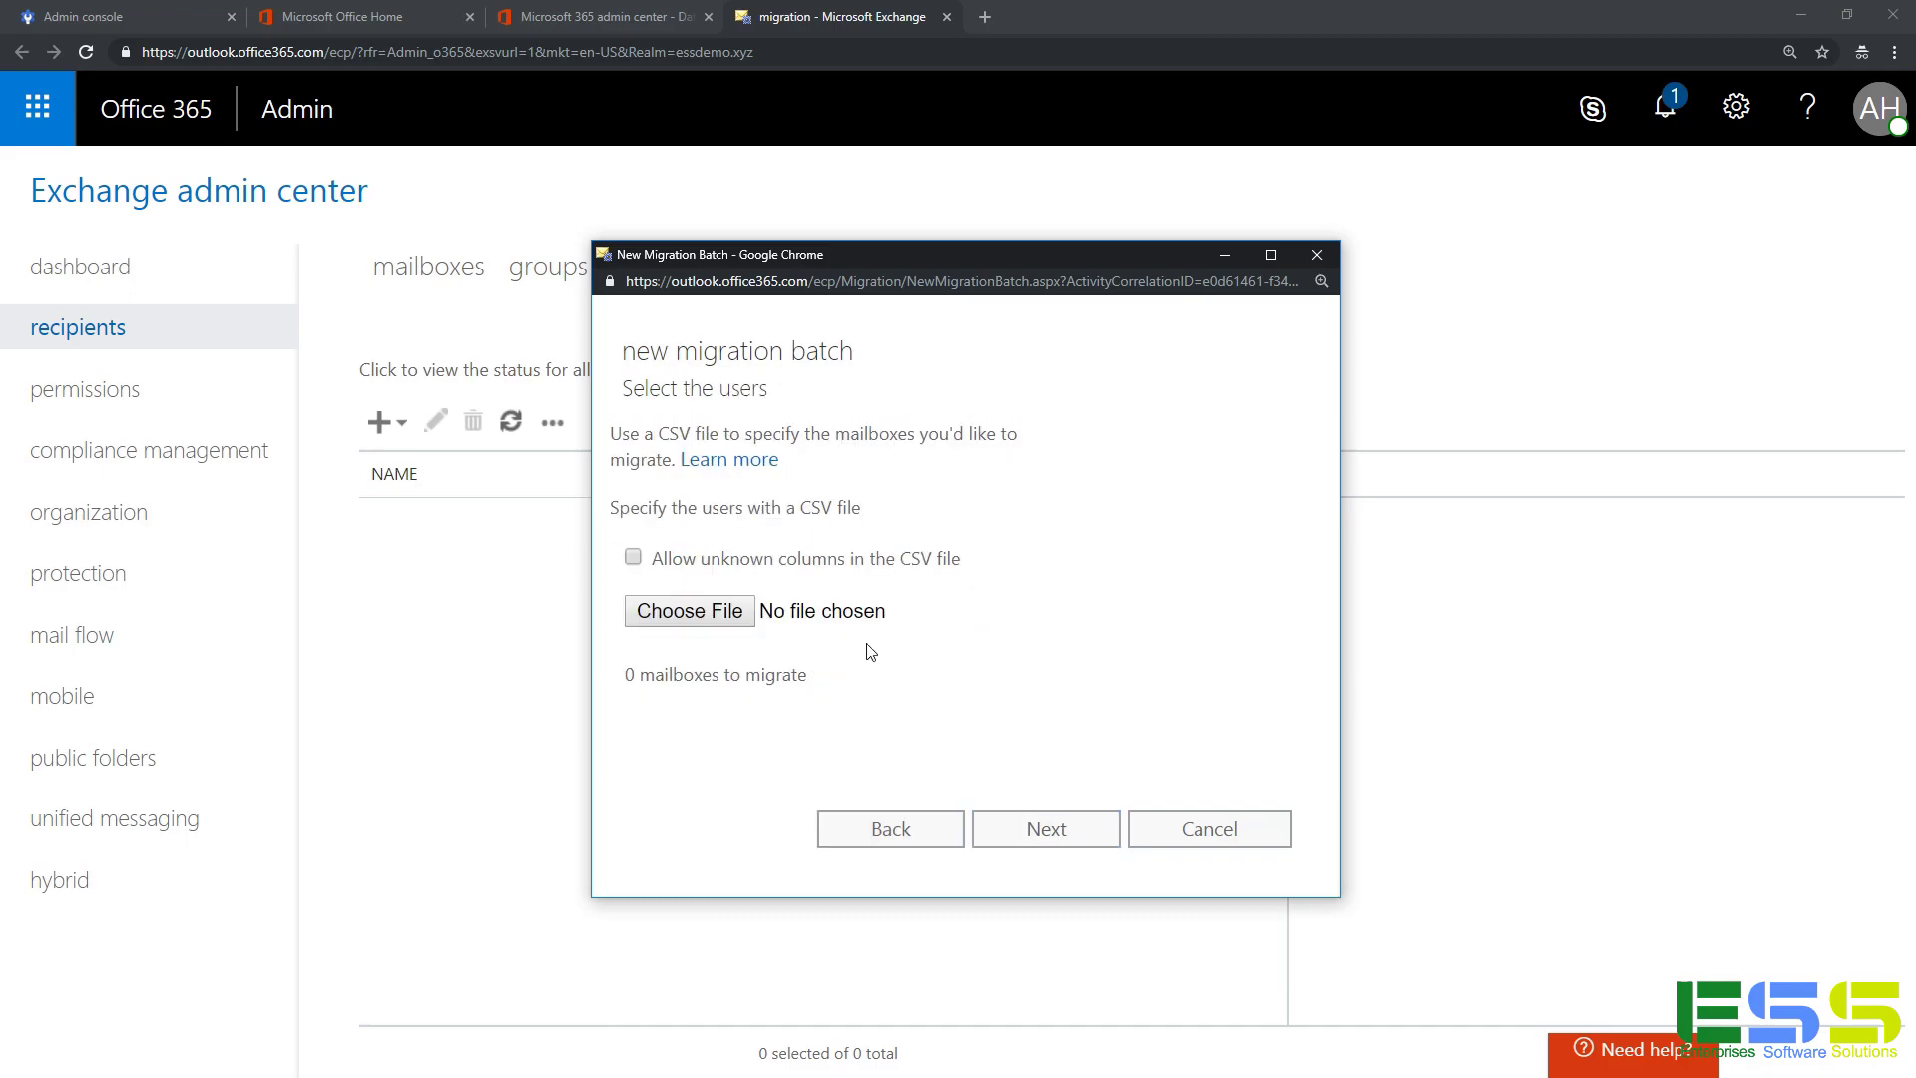
Load UsersPasswords.csv from C:\tmp\essdemo as the batch's list of 4 mailboxes.
click(752, 620)
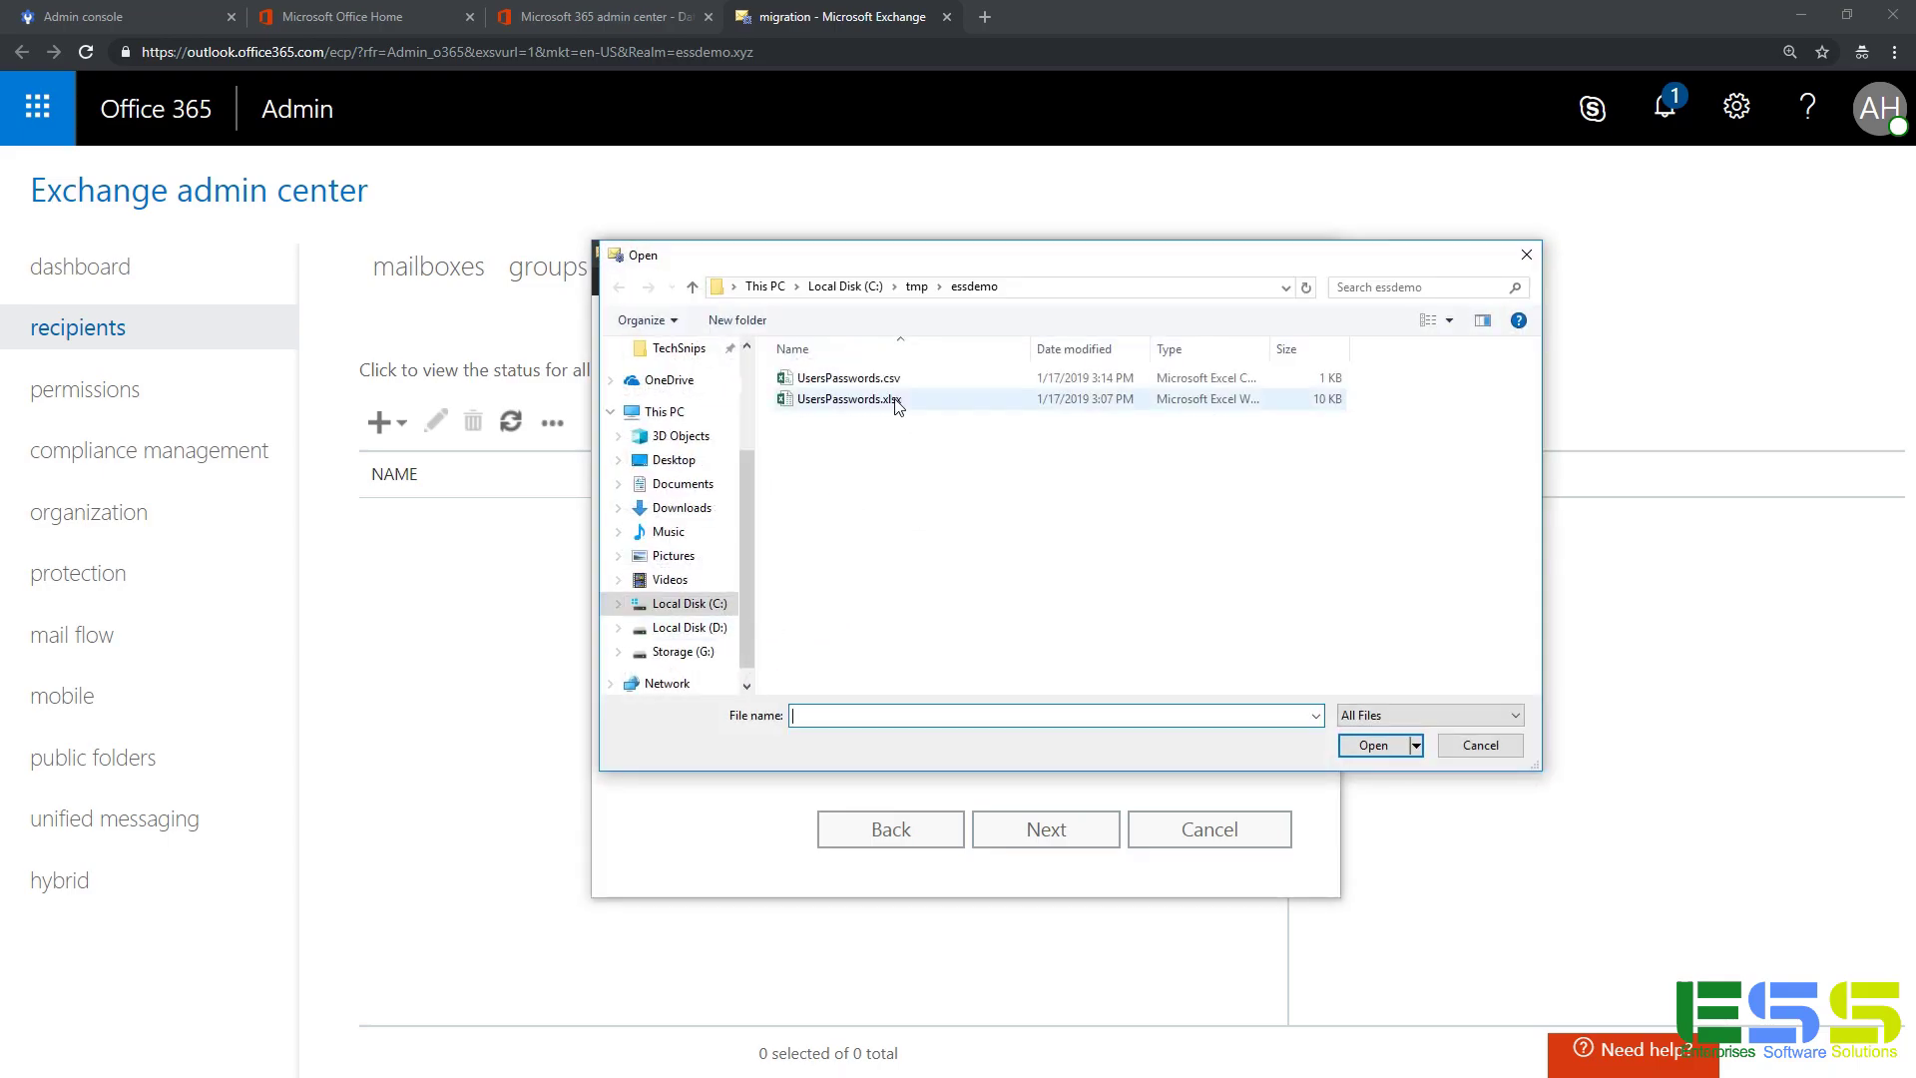
click(938, 381)
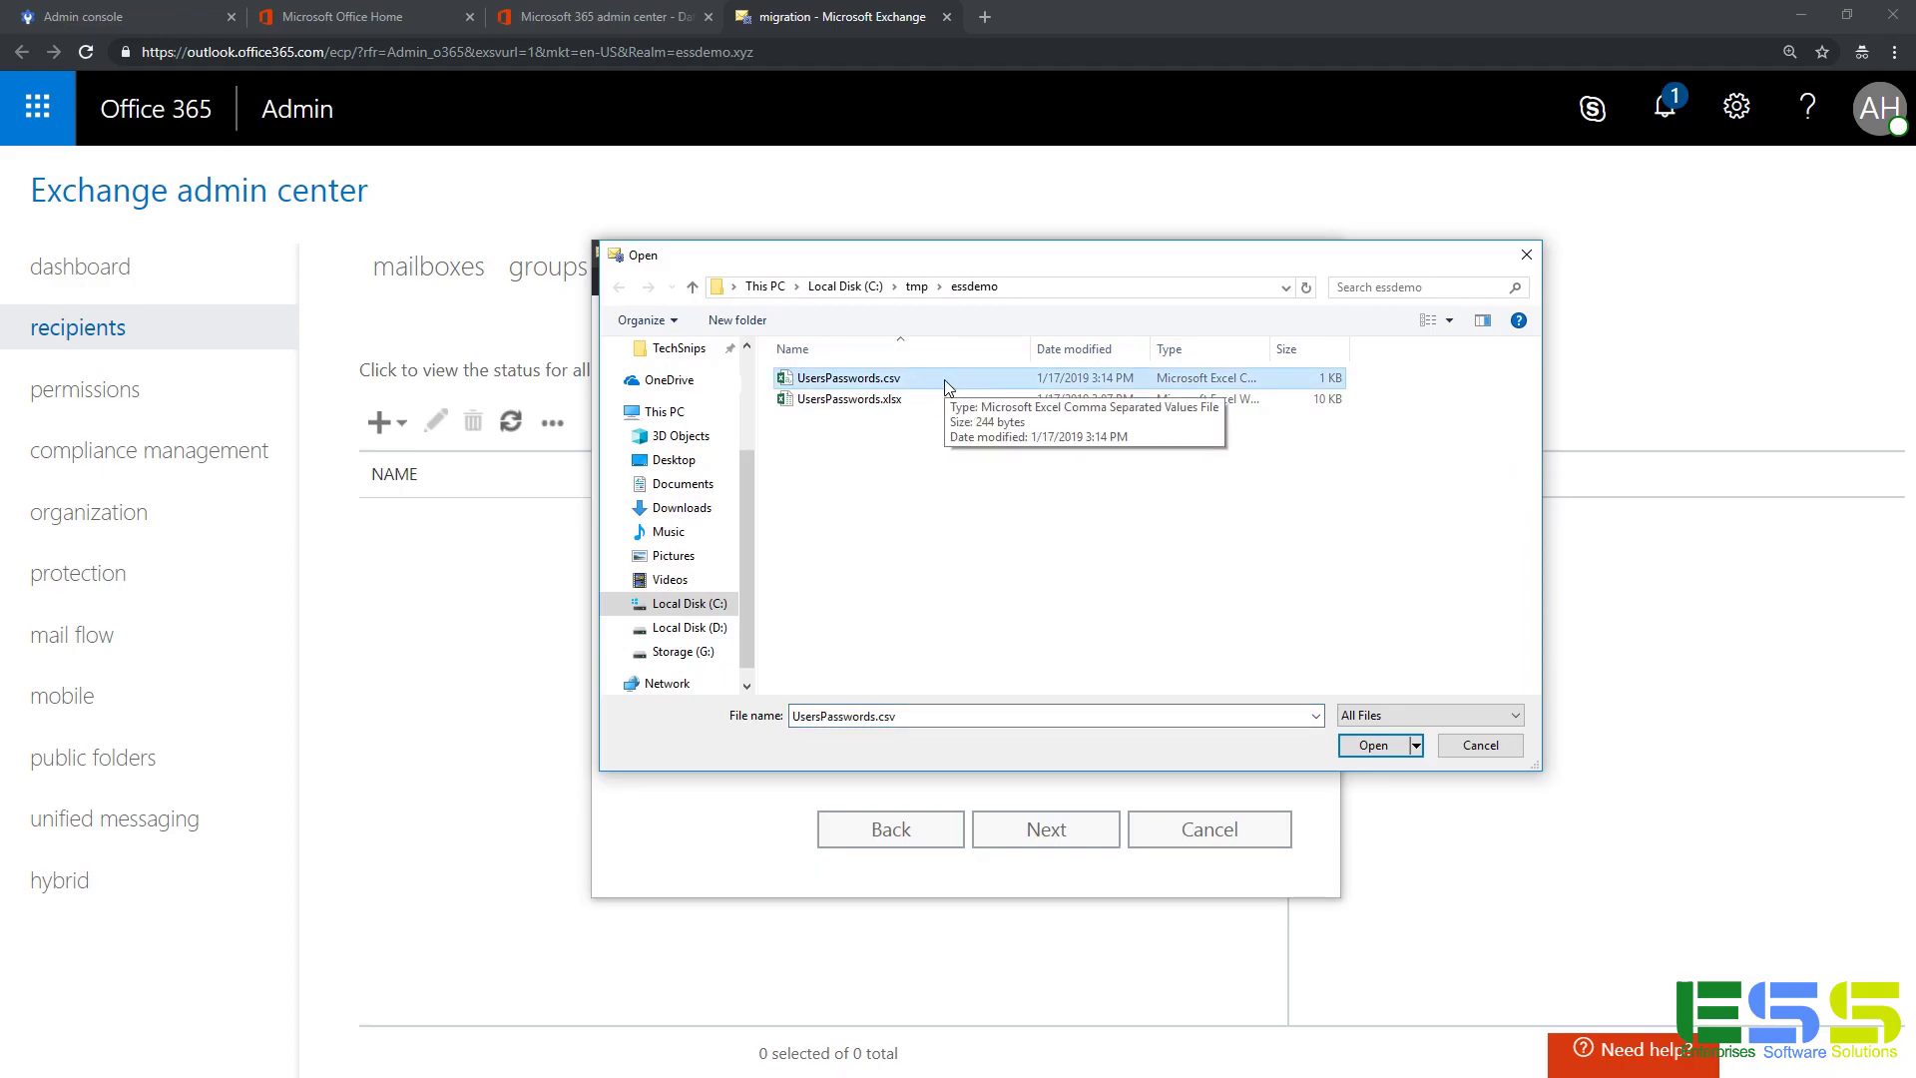
click(1377, 751)
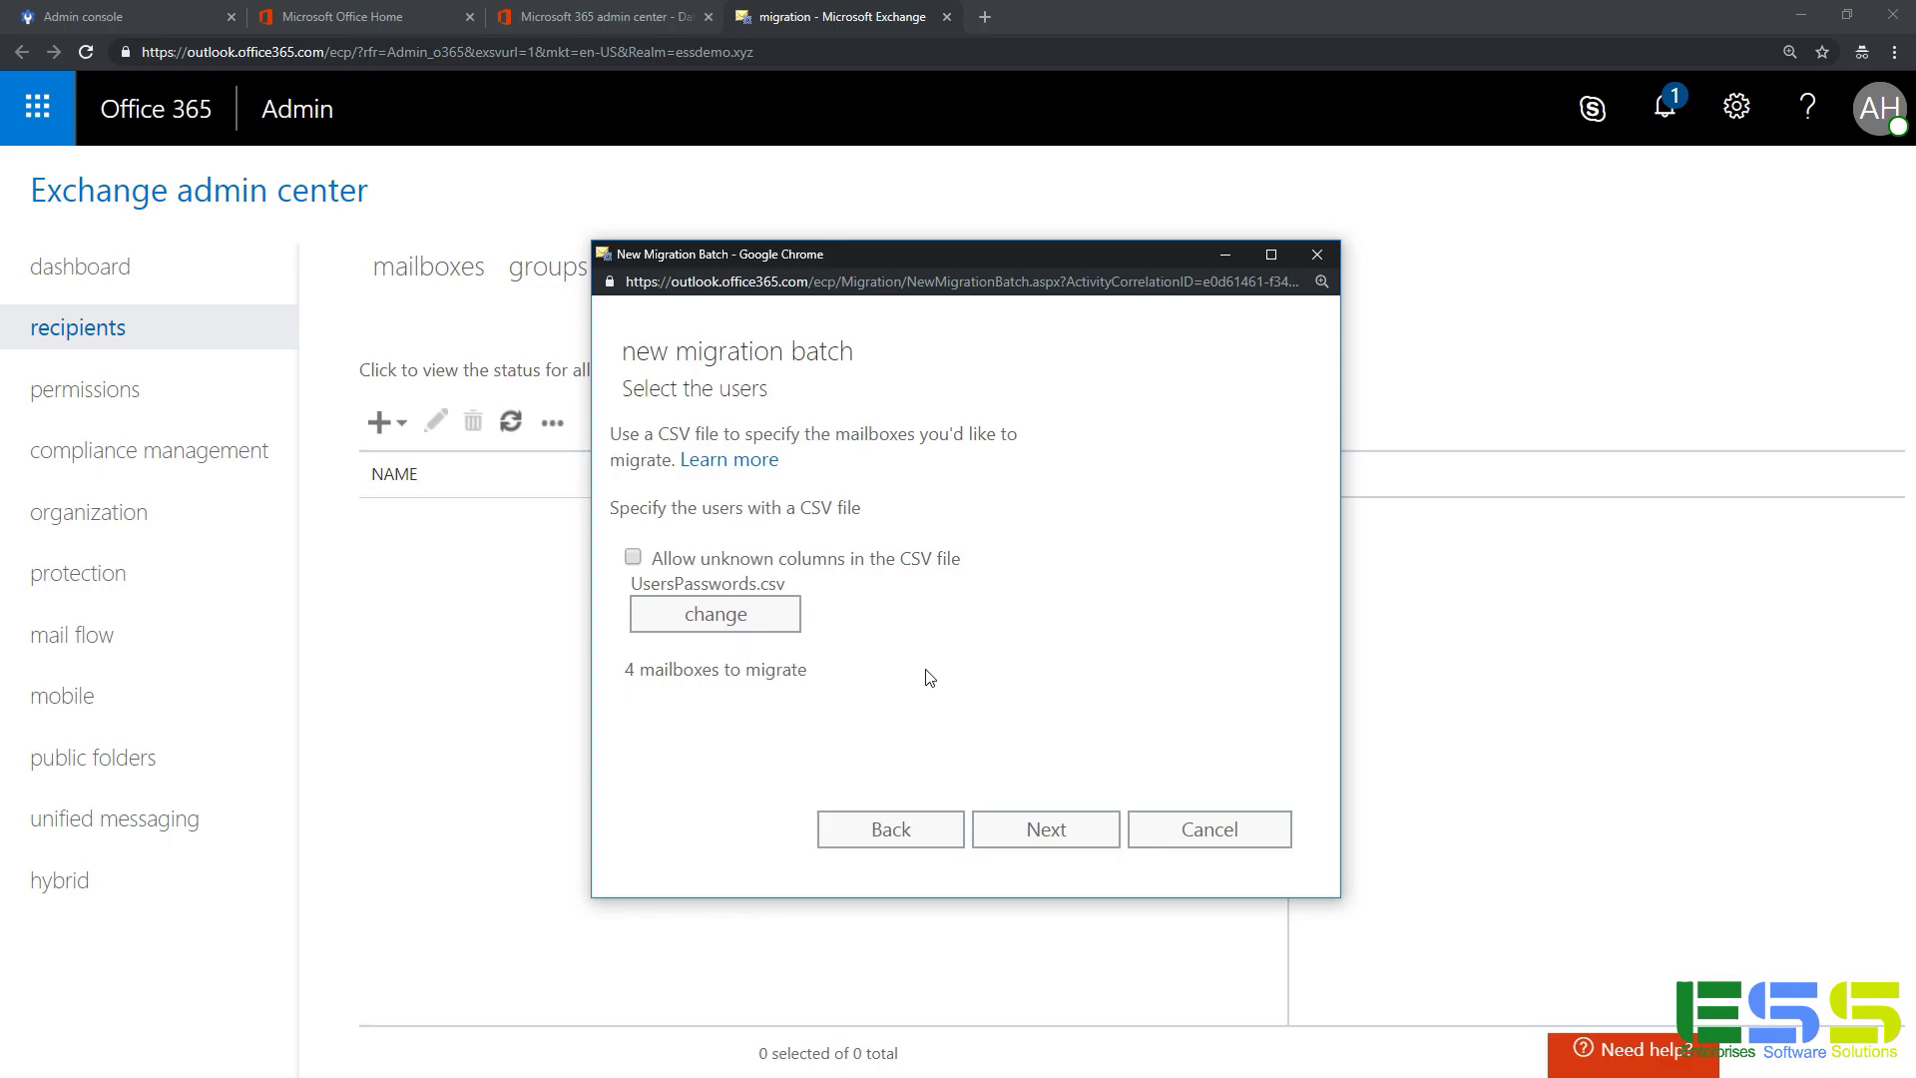
Accept the imap.gmail.com settings and name the batch 'Migrate from G Suite', leaving item limits blank.
click(1040, 830)
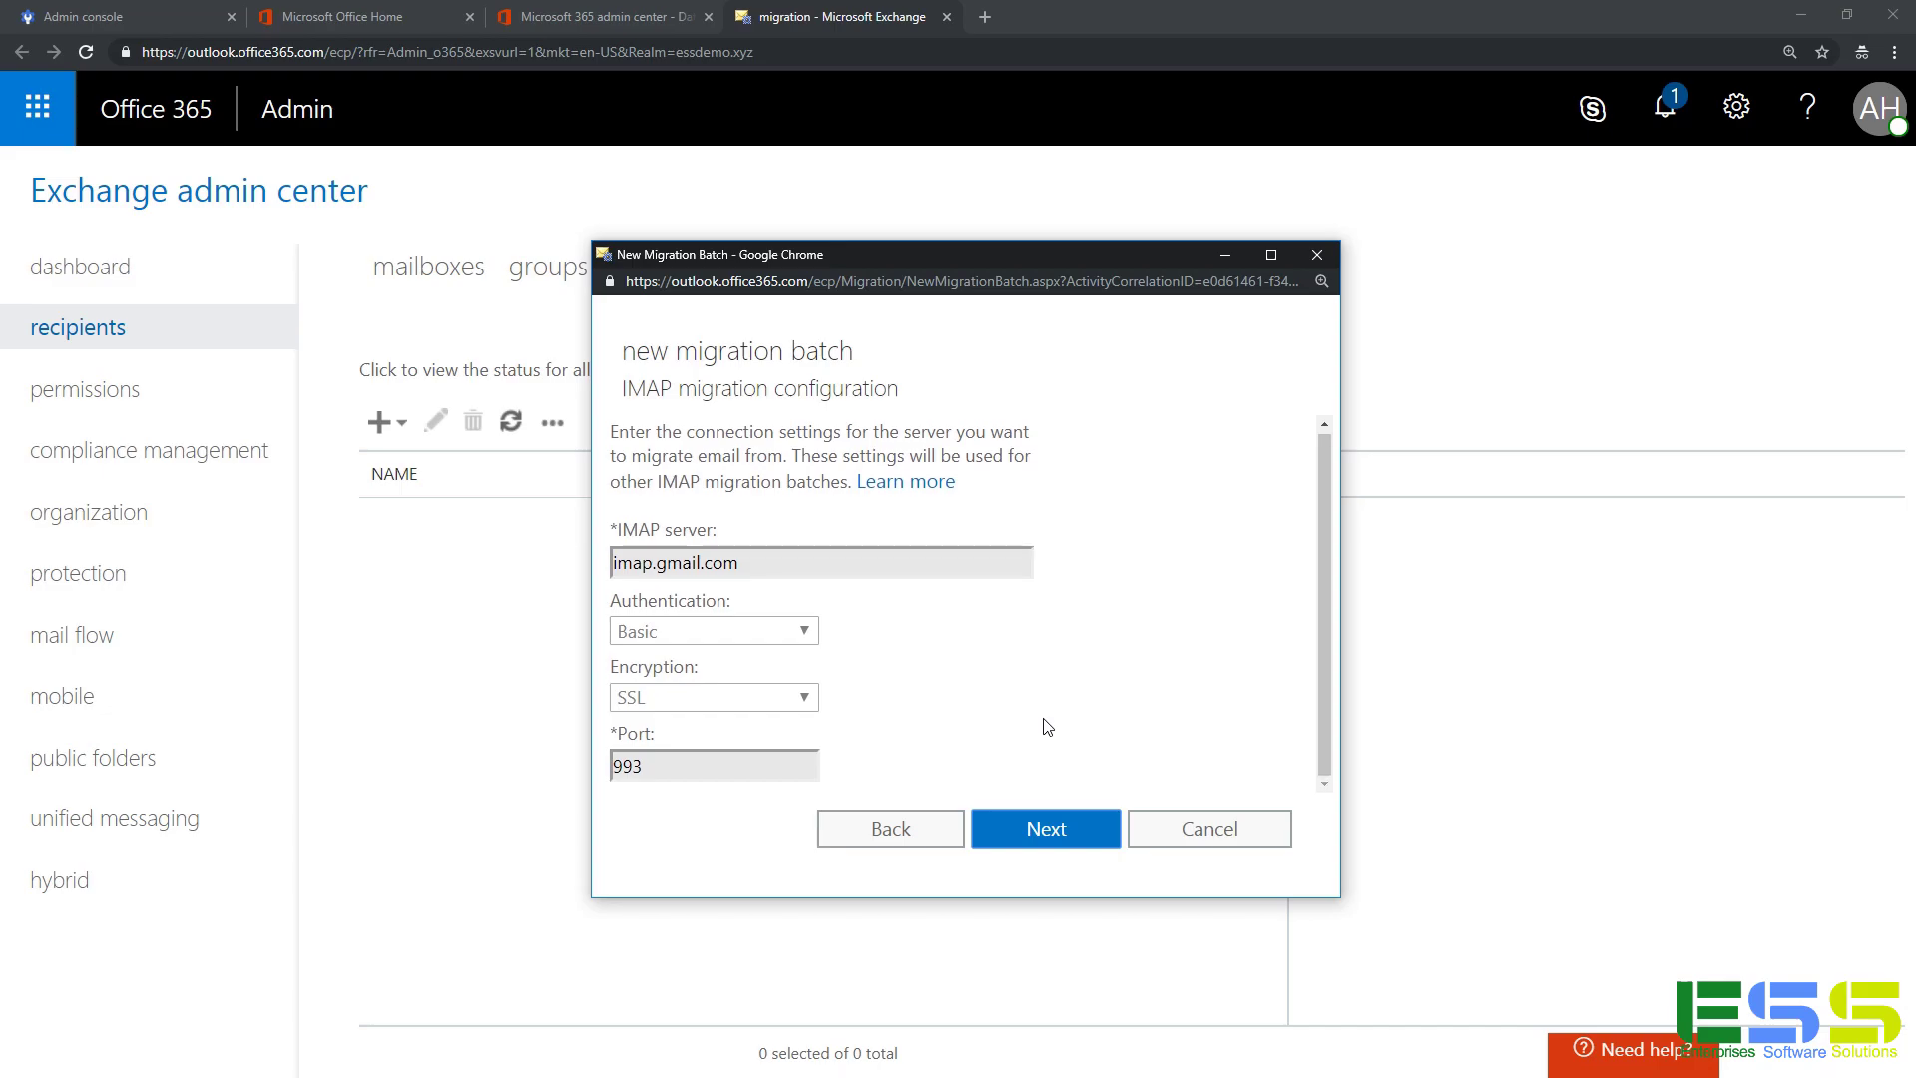
click(1047, 827)
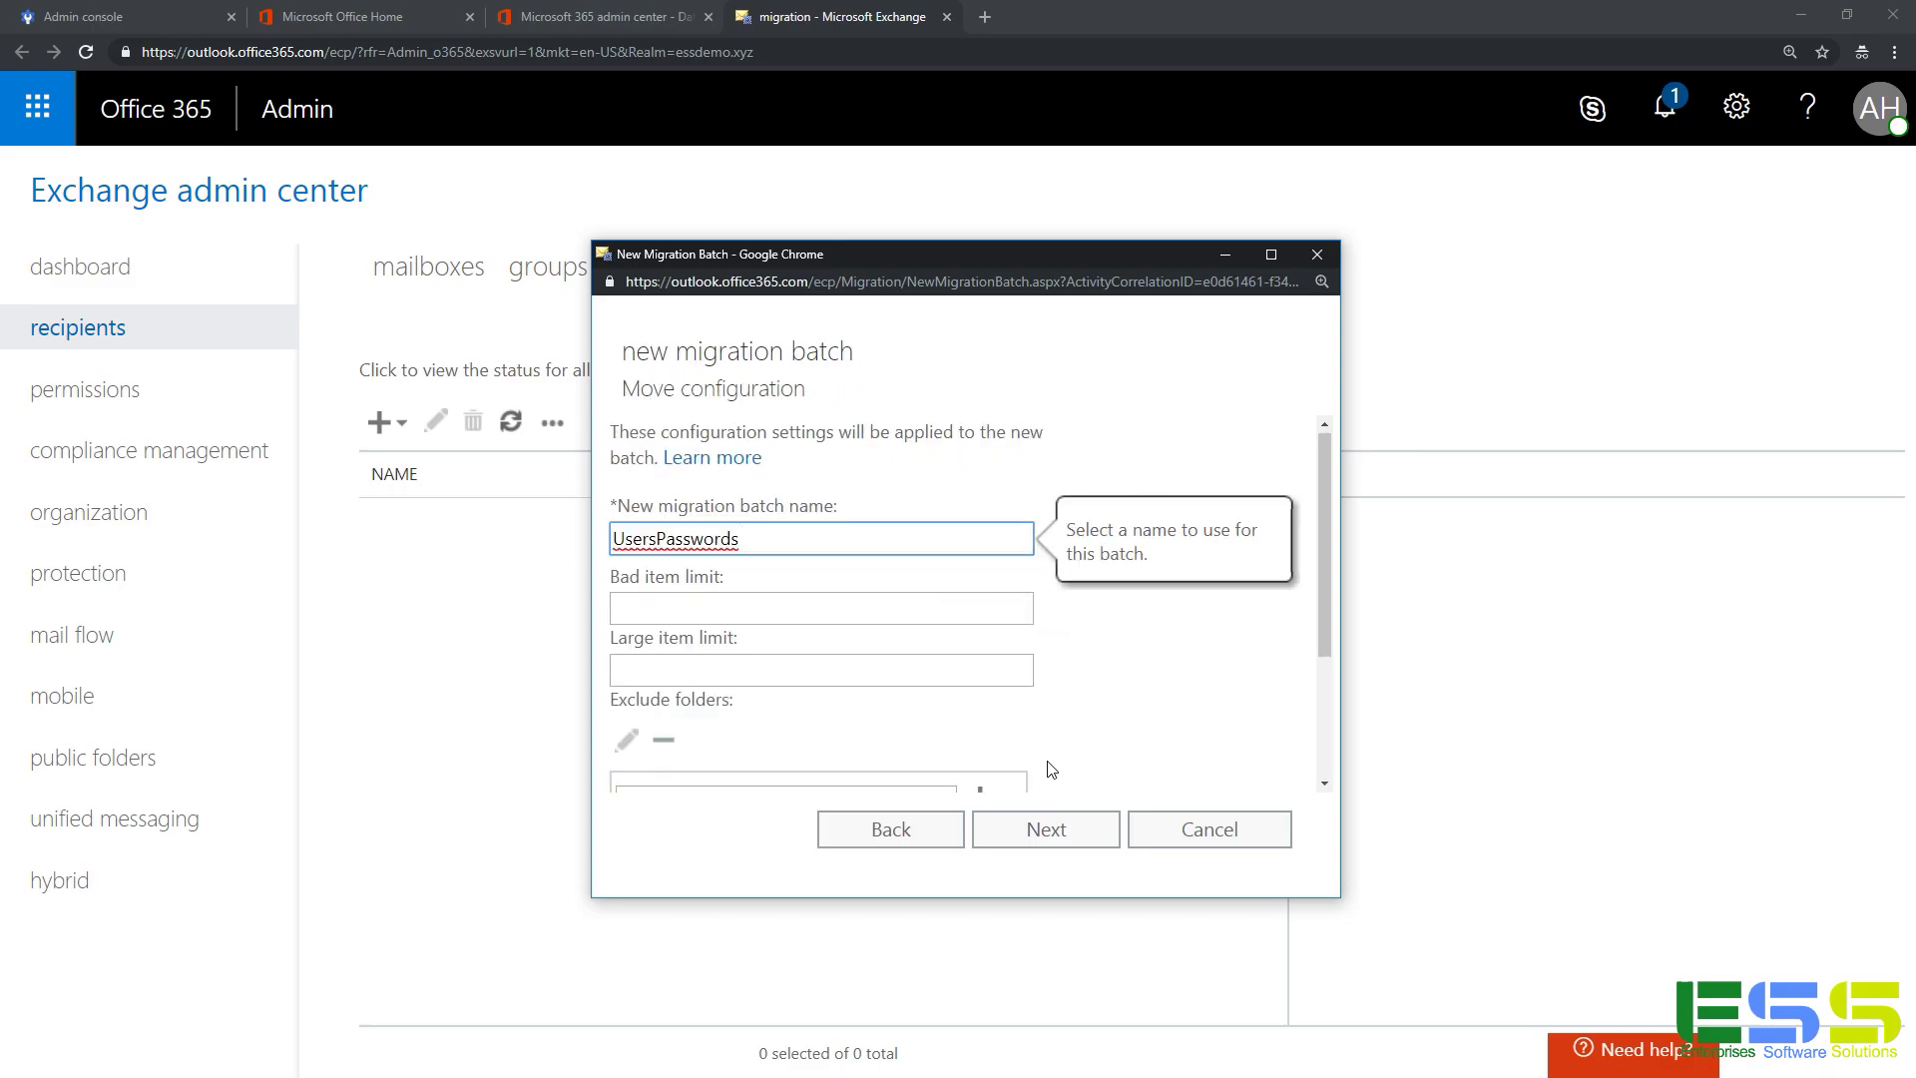
drag(740, 539, 548, 543)
text(Migrate from G Suite)
click(882, 610)
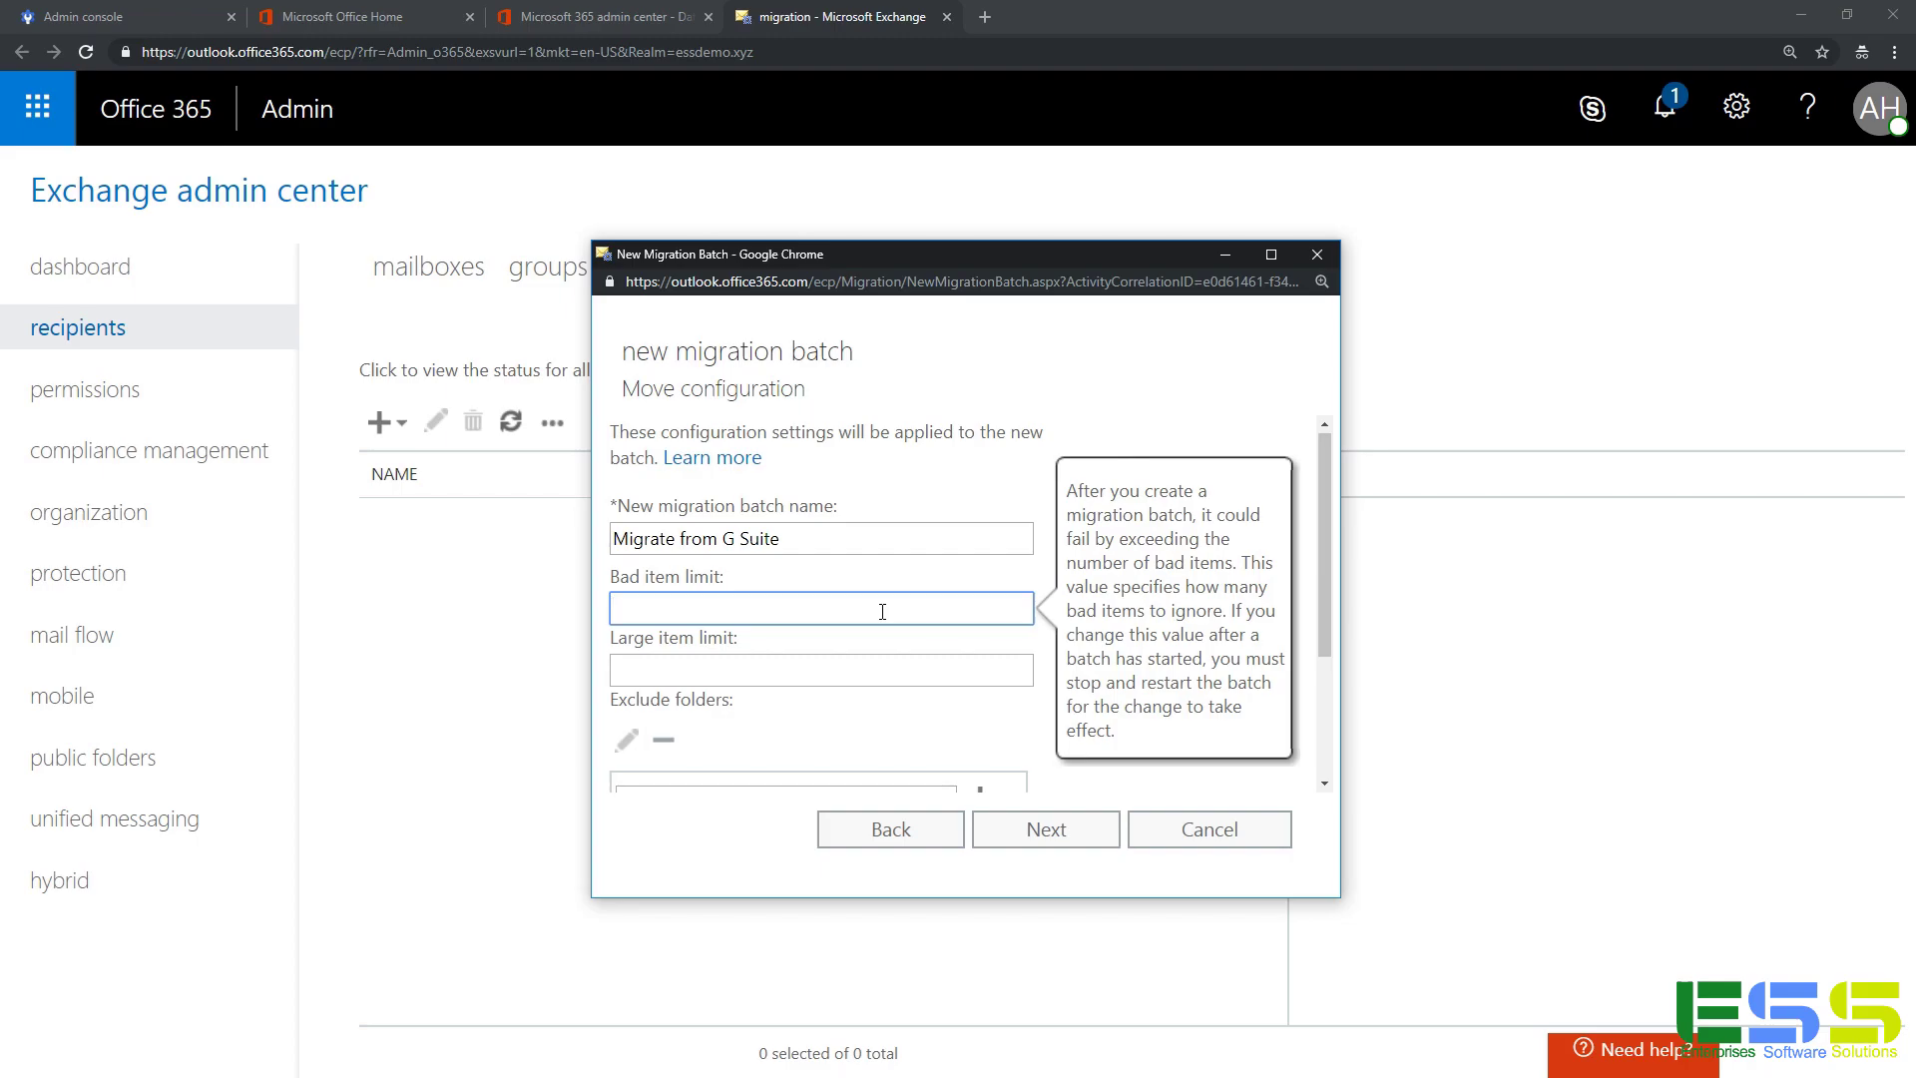
click(866, 674)
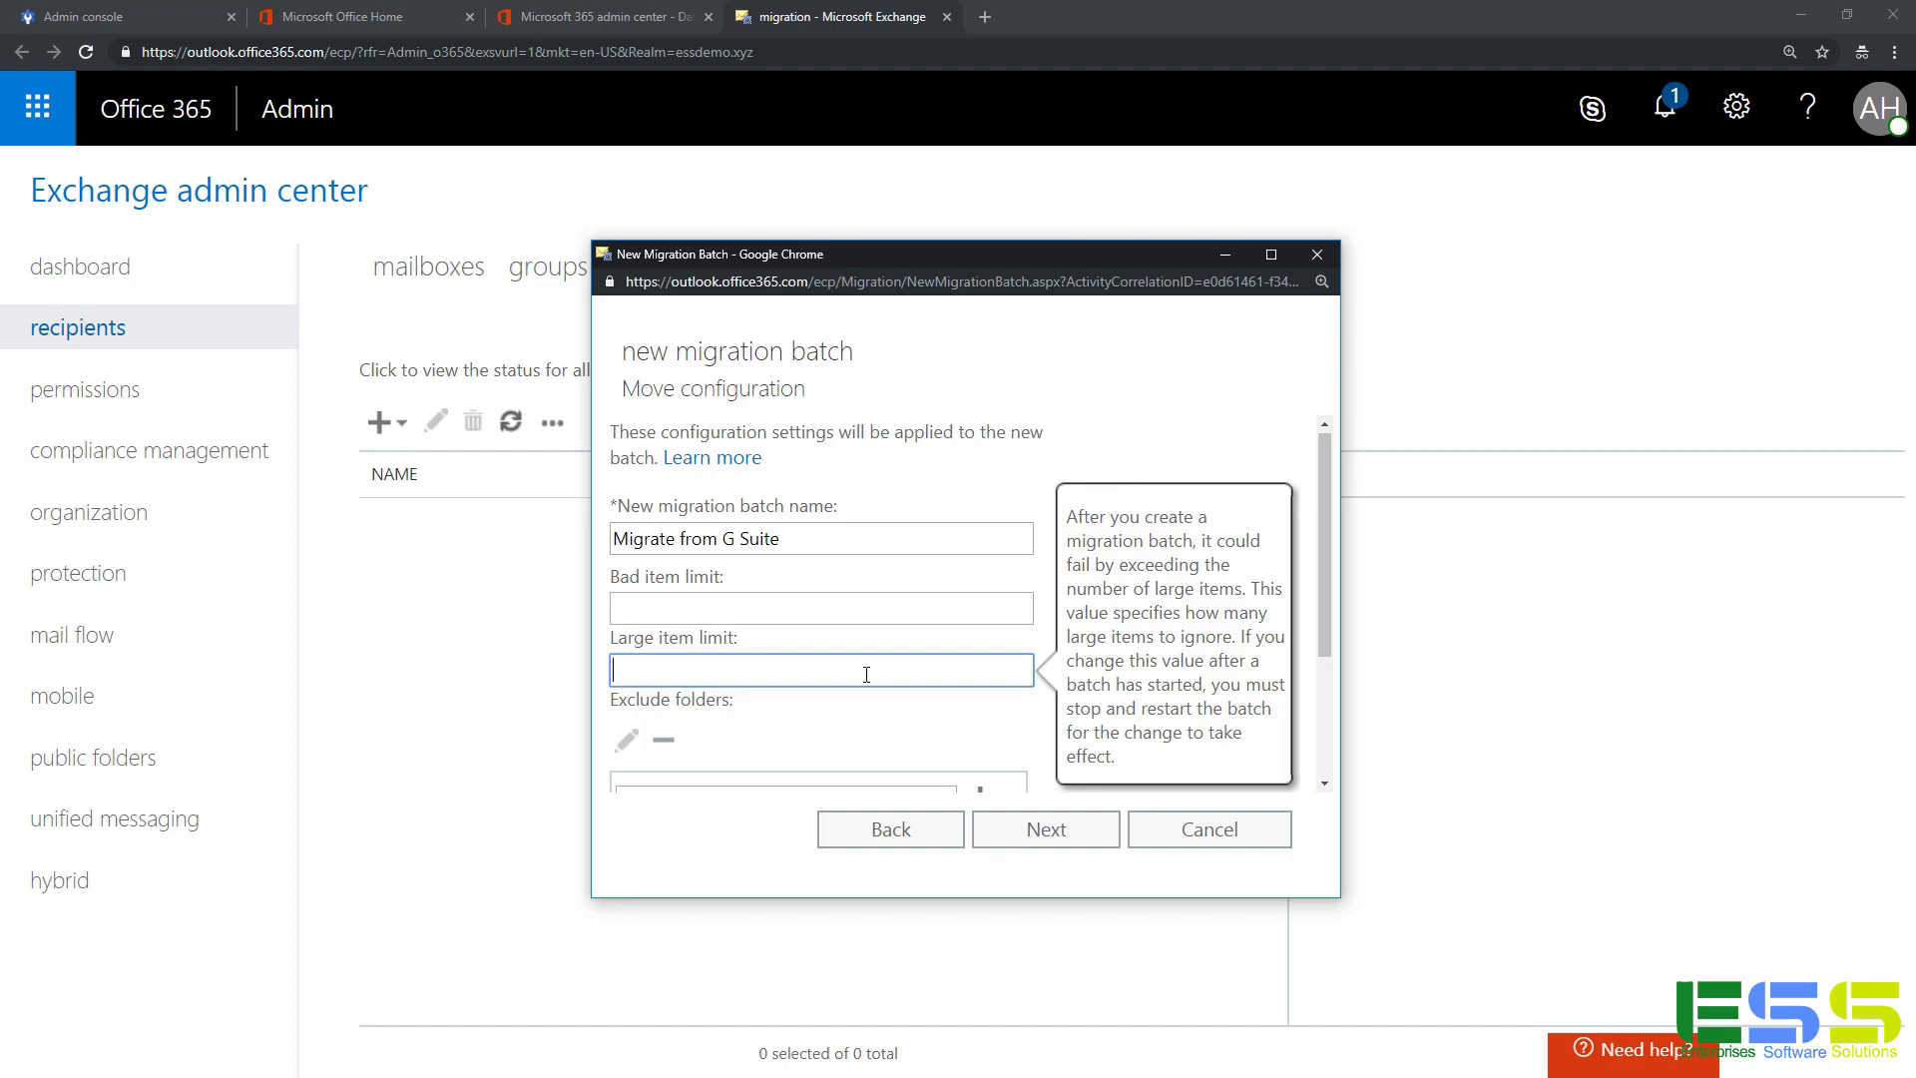
scroll(868, 673, down, 2)
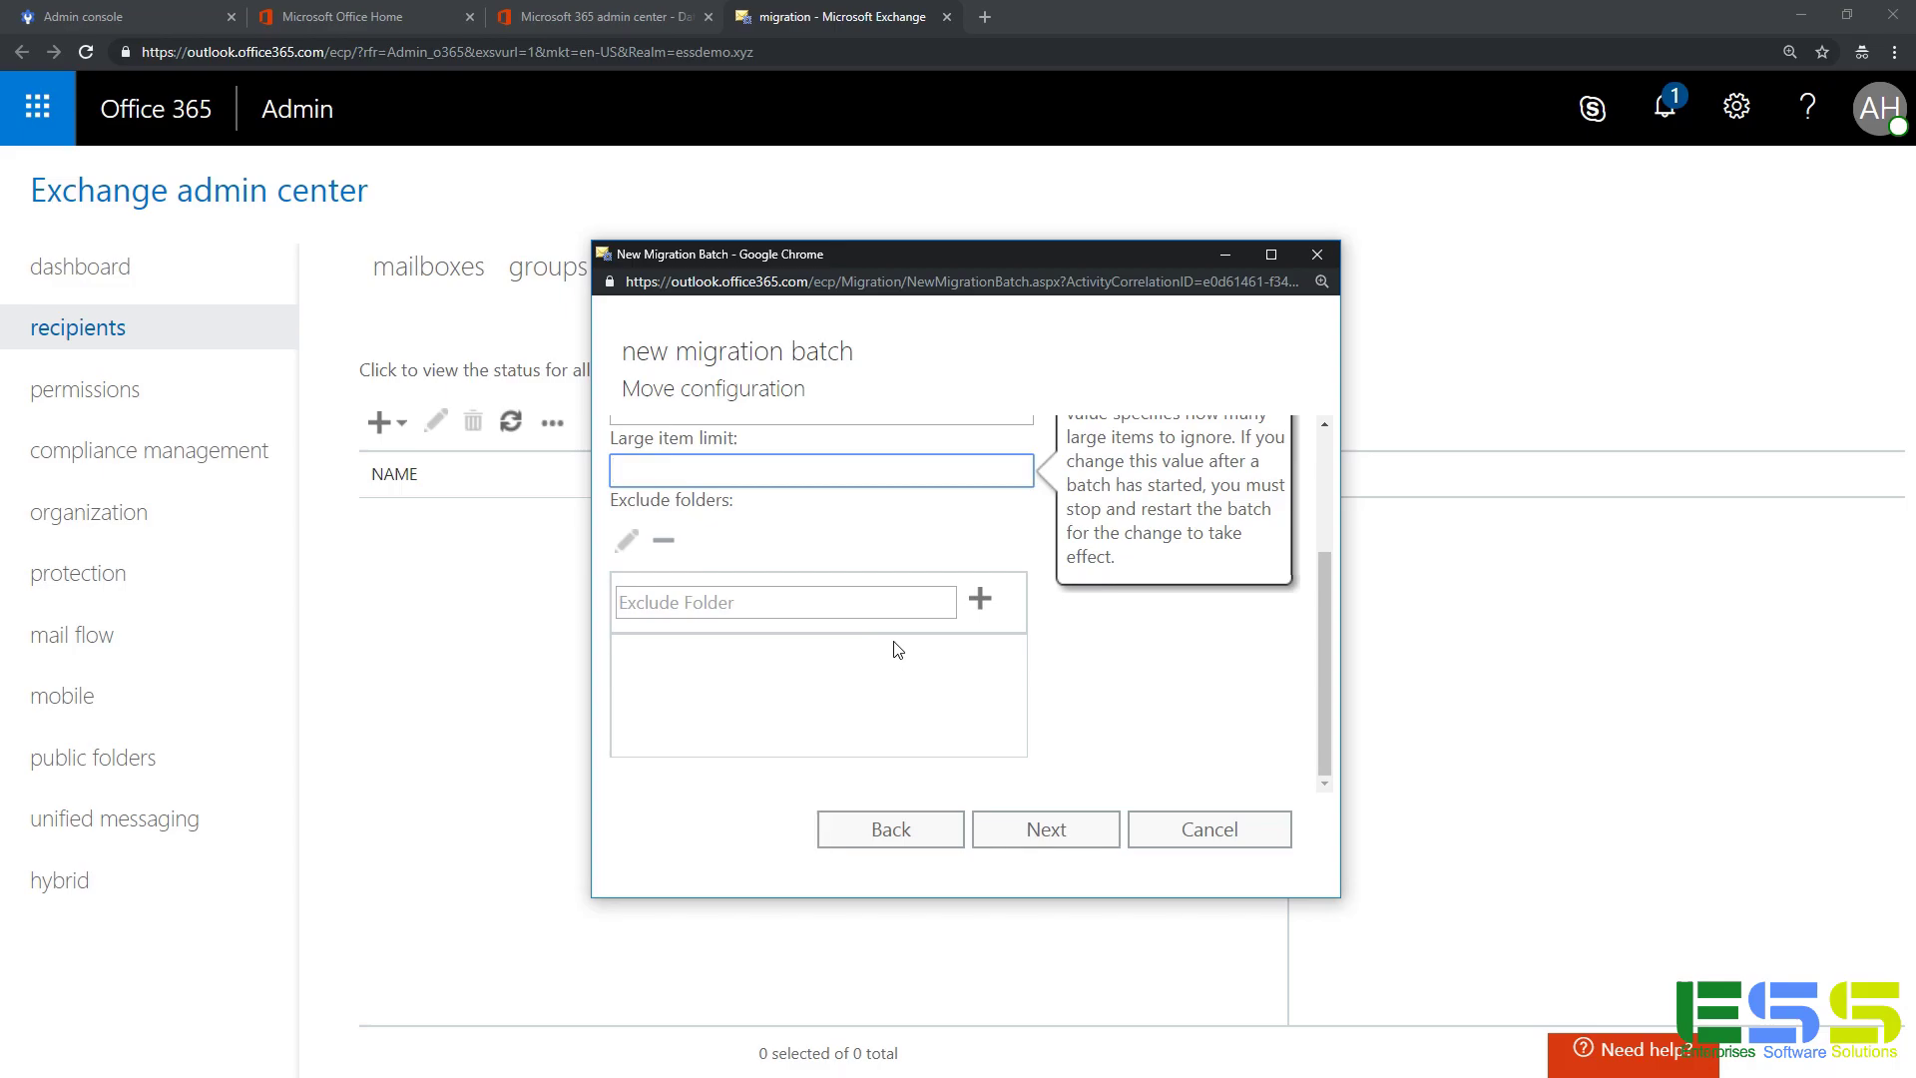
Keep 'Automatically start the batch' and create the 'Migrate from G Suite' batch for 4 mailboxes.
click(1047, 836)
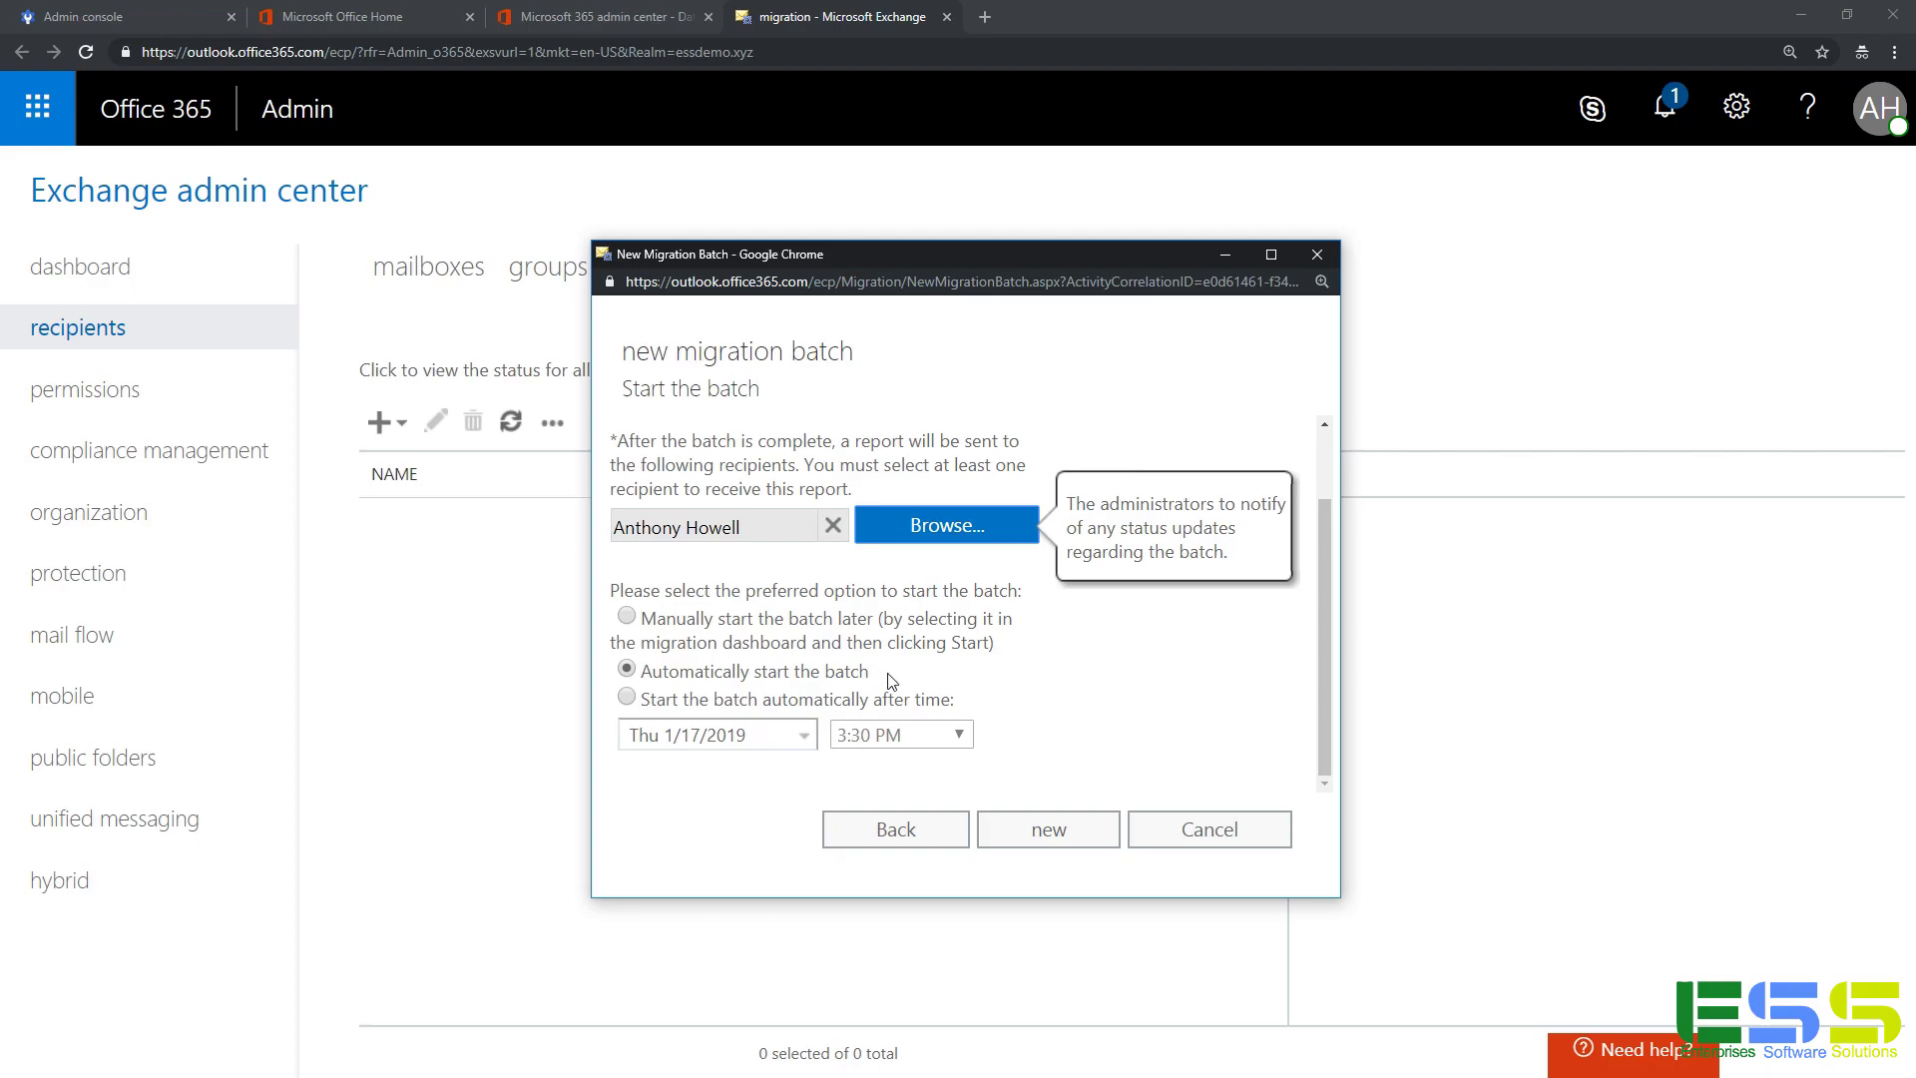
click(1064, 836)
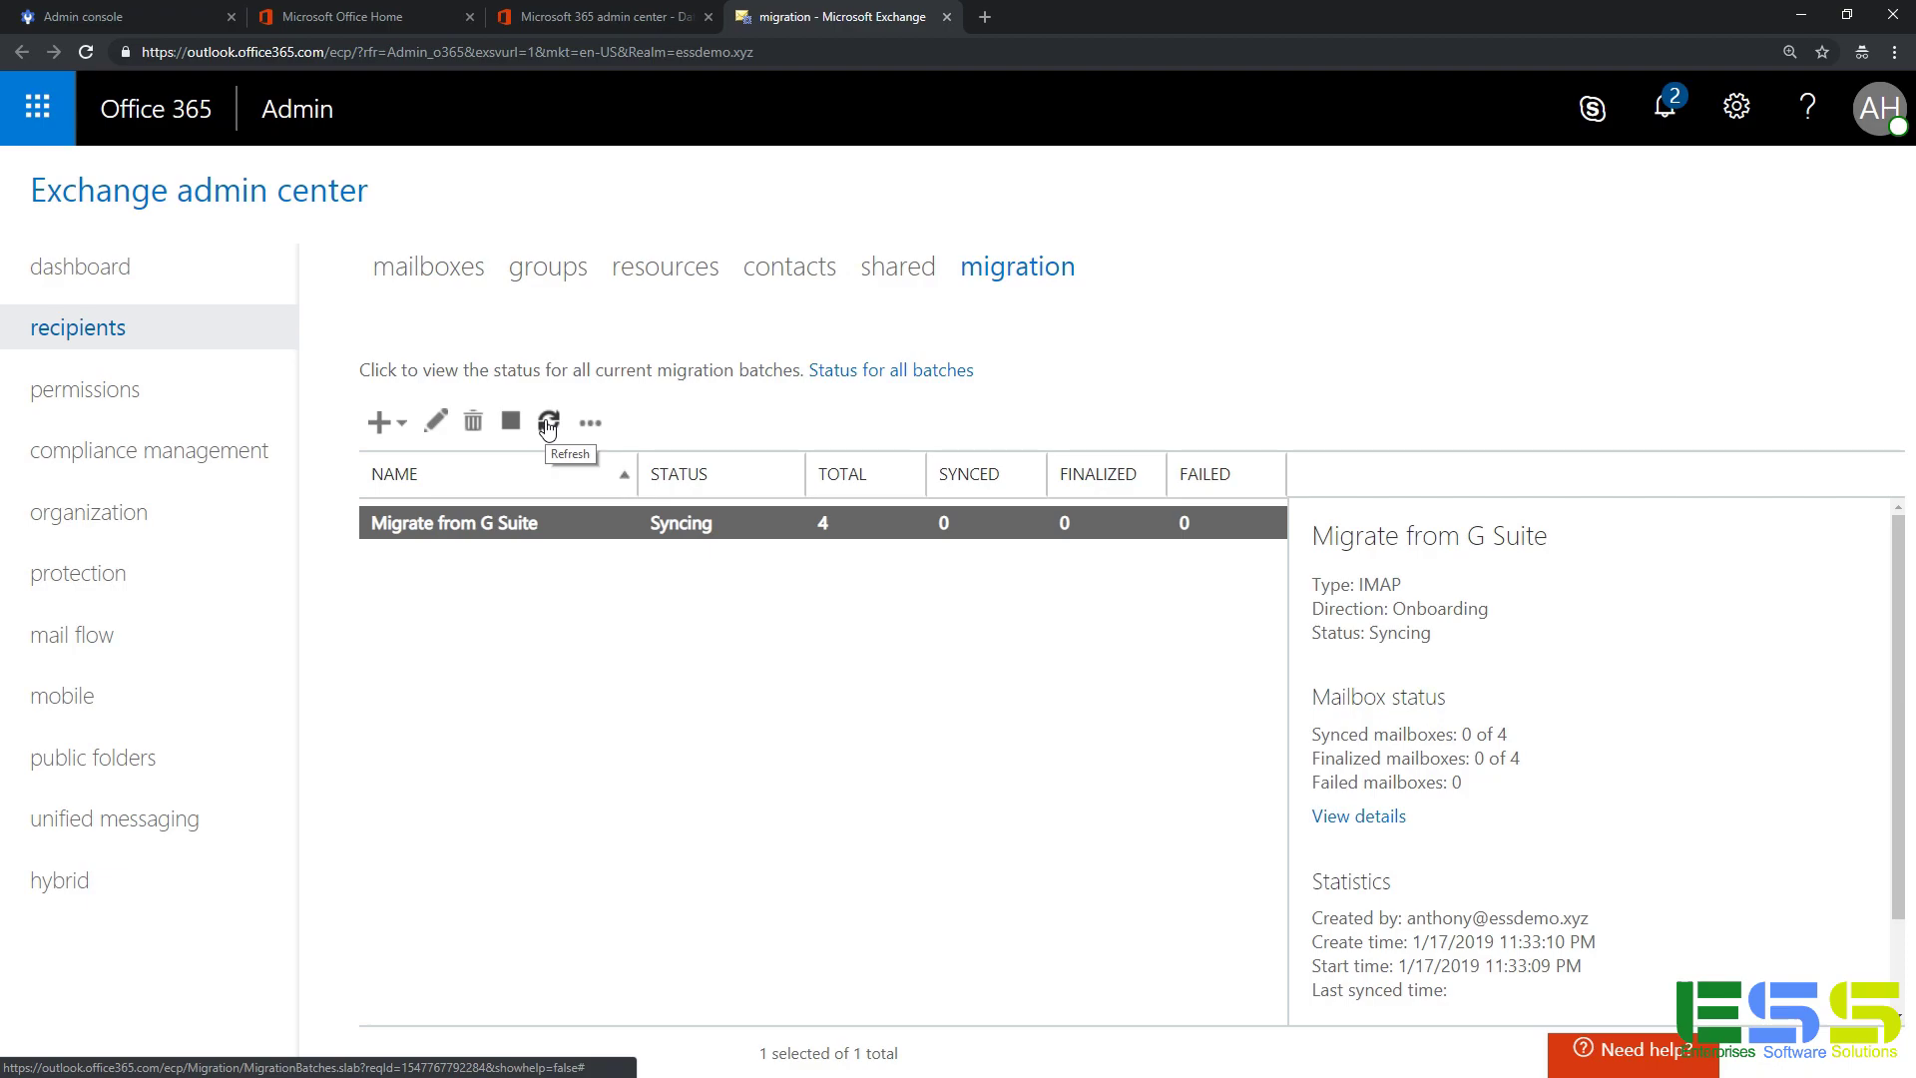
Refresh the batch's status, which stays Syncing with 0 of 4 mailboxes synced.
click(548, 424)
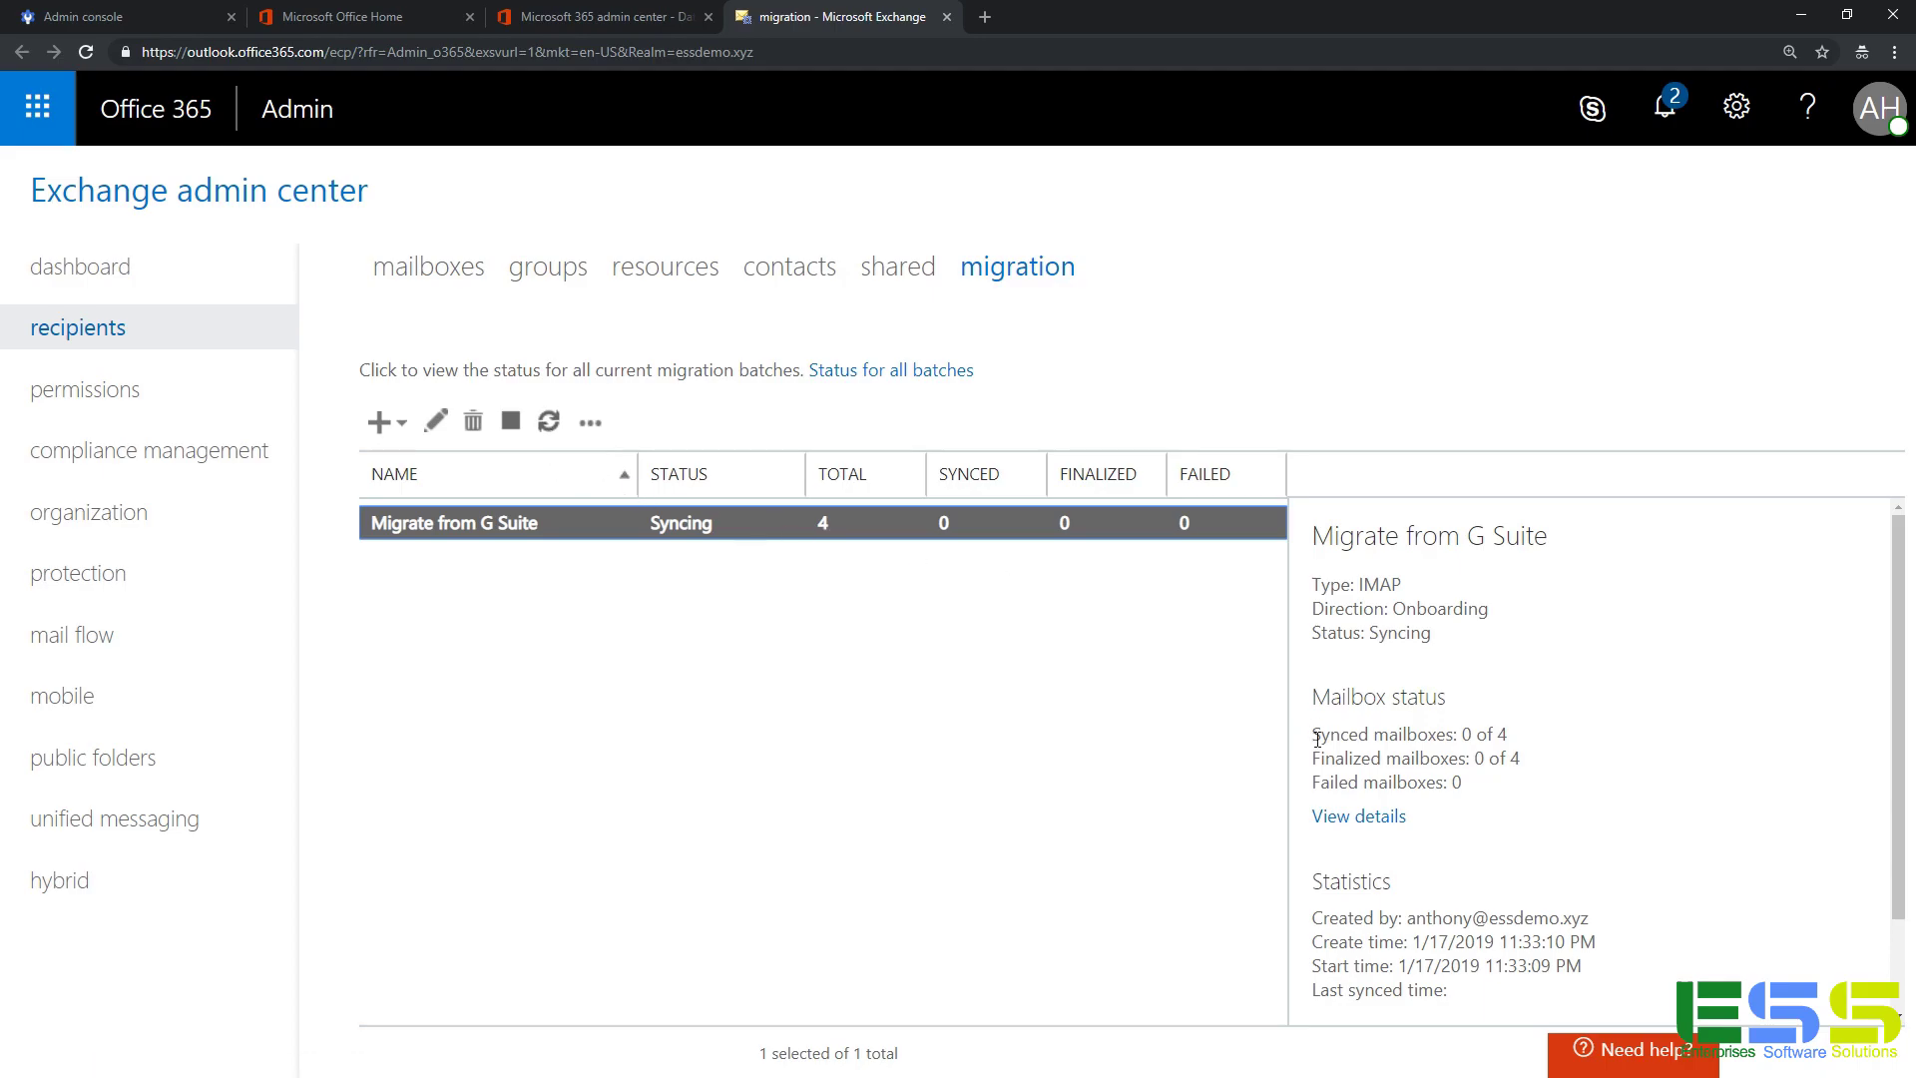
Show the batch's four-user status list and scroll the first user's details to the report link.
click(1377, 819)
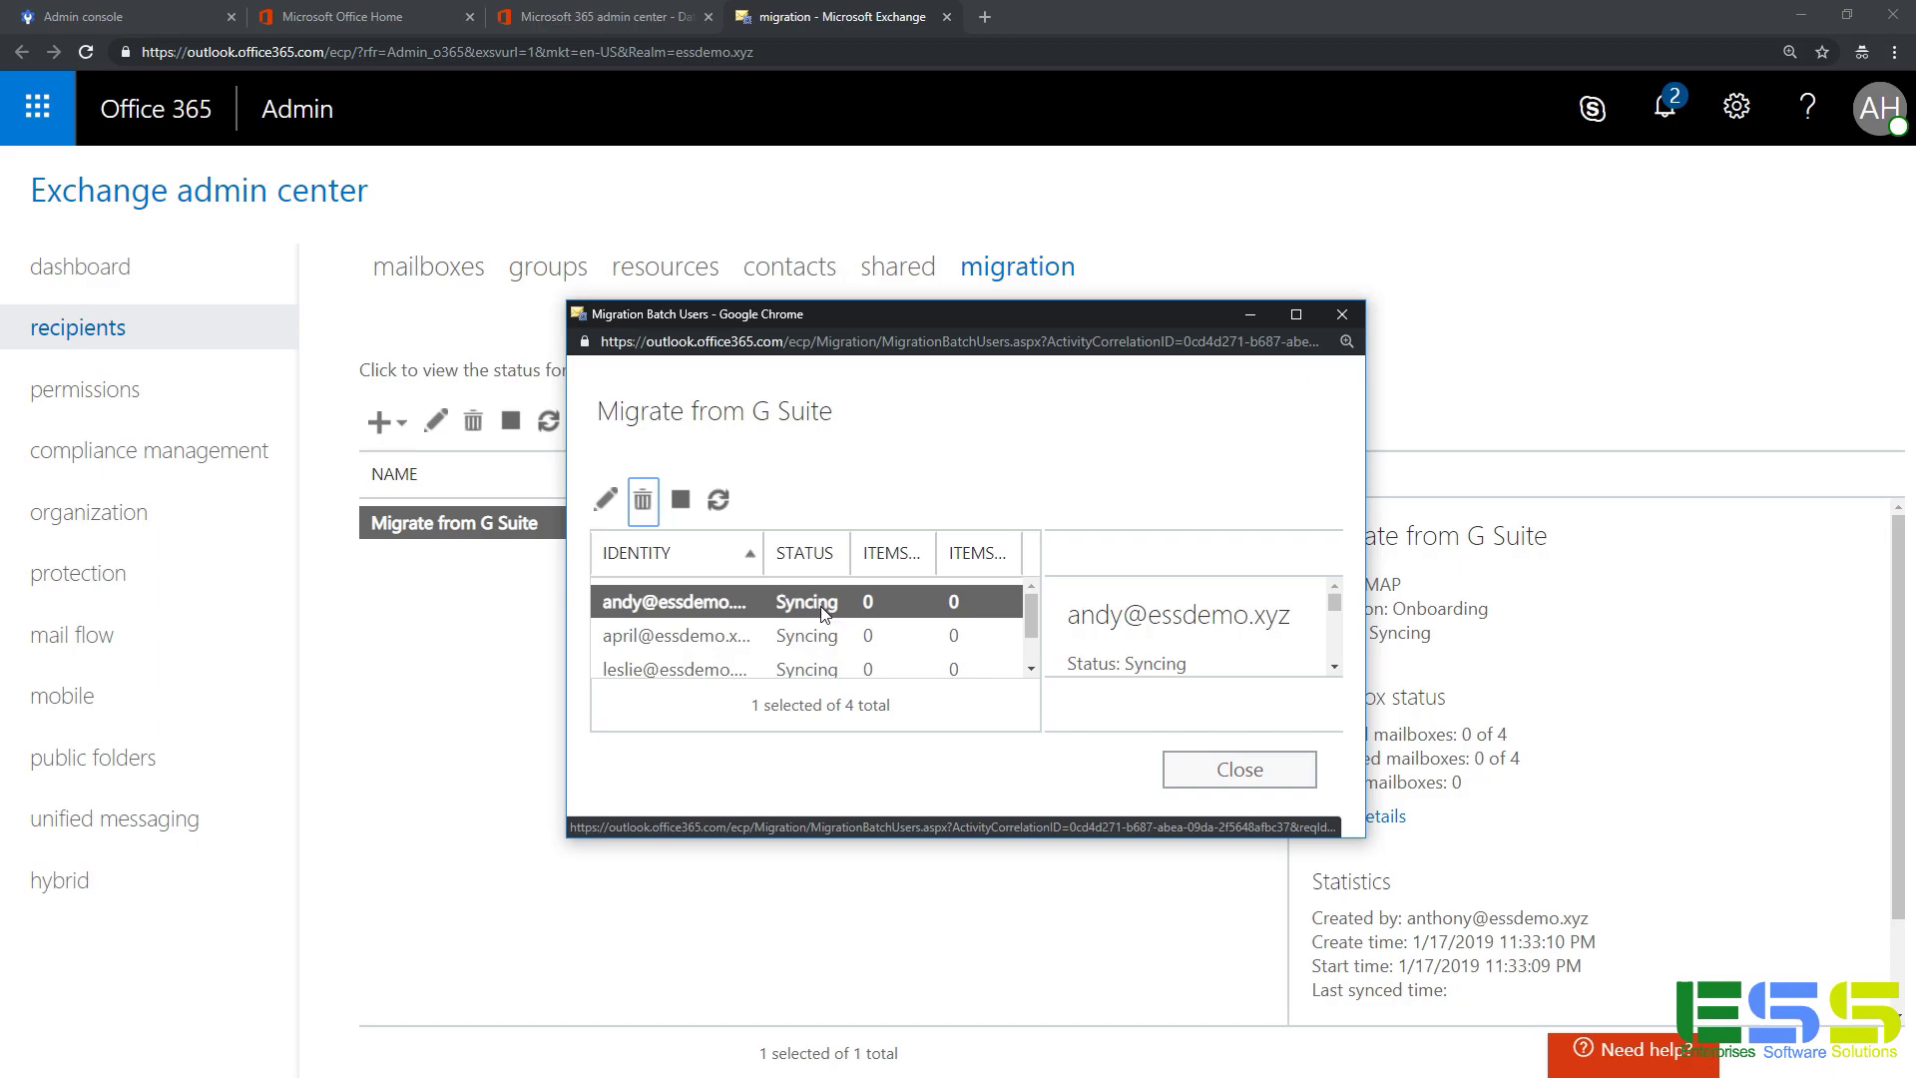
click(1334, 605)
drag(1333, 605, 1327, 634)
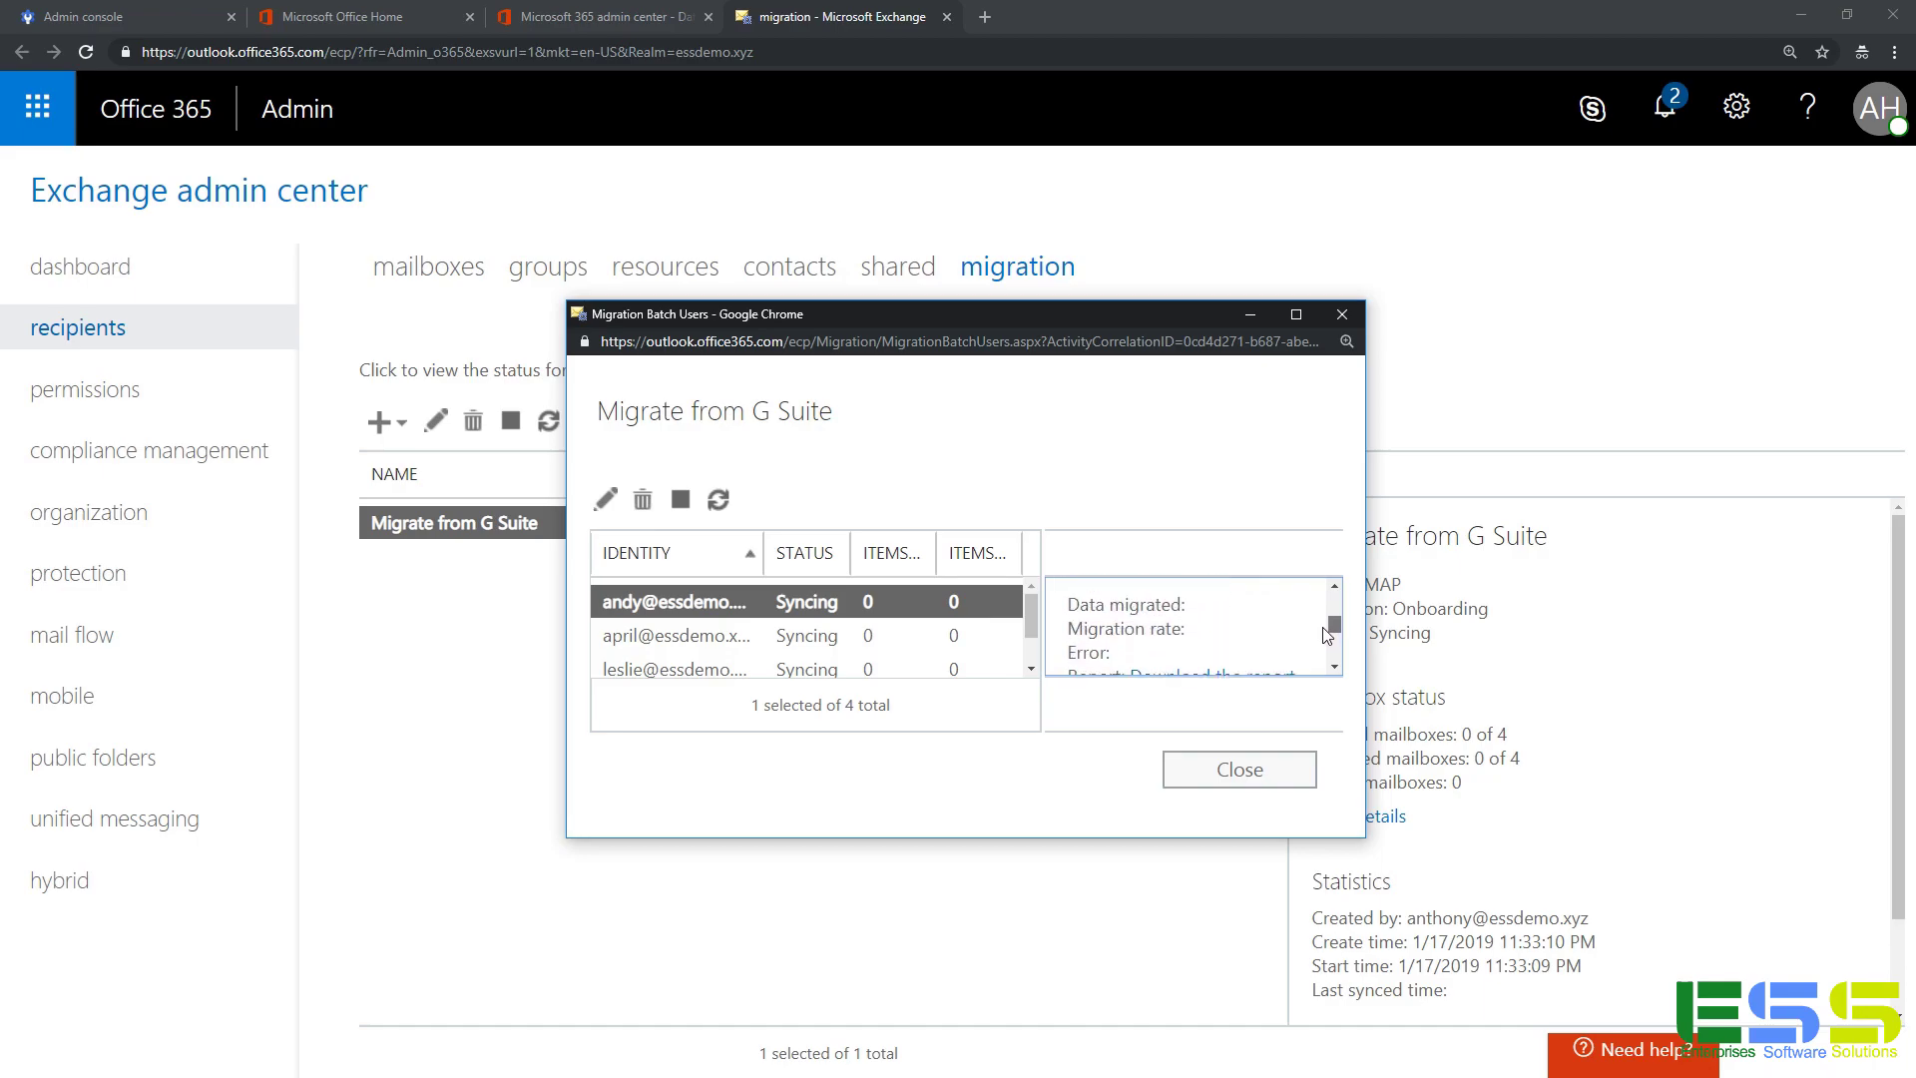
drag(1326, 634, 1328, 642)
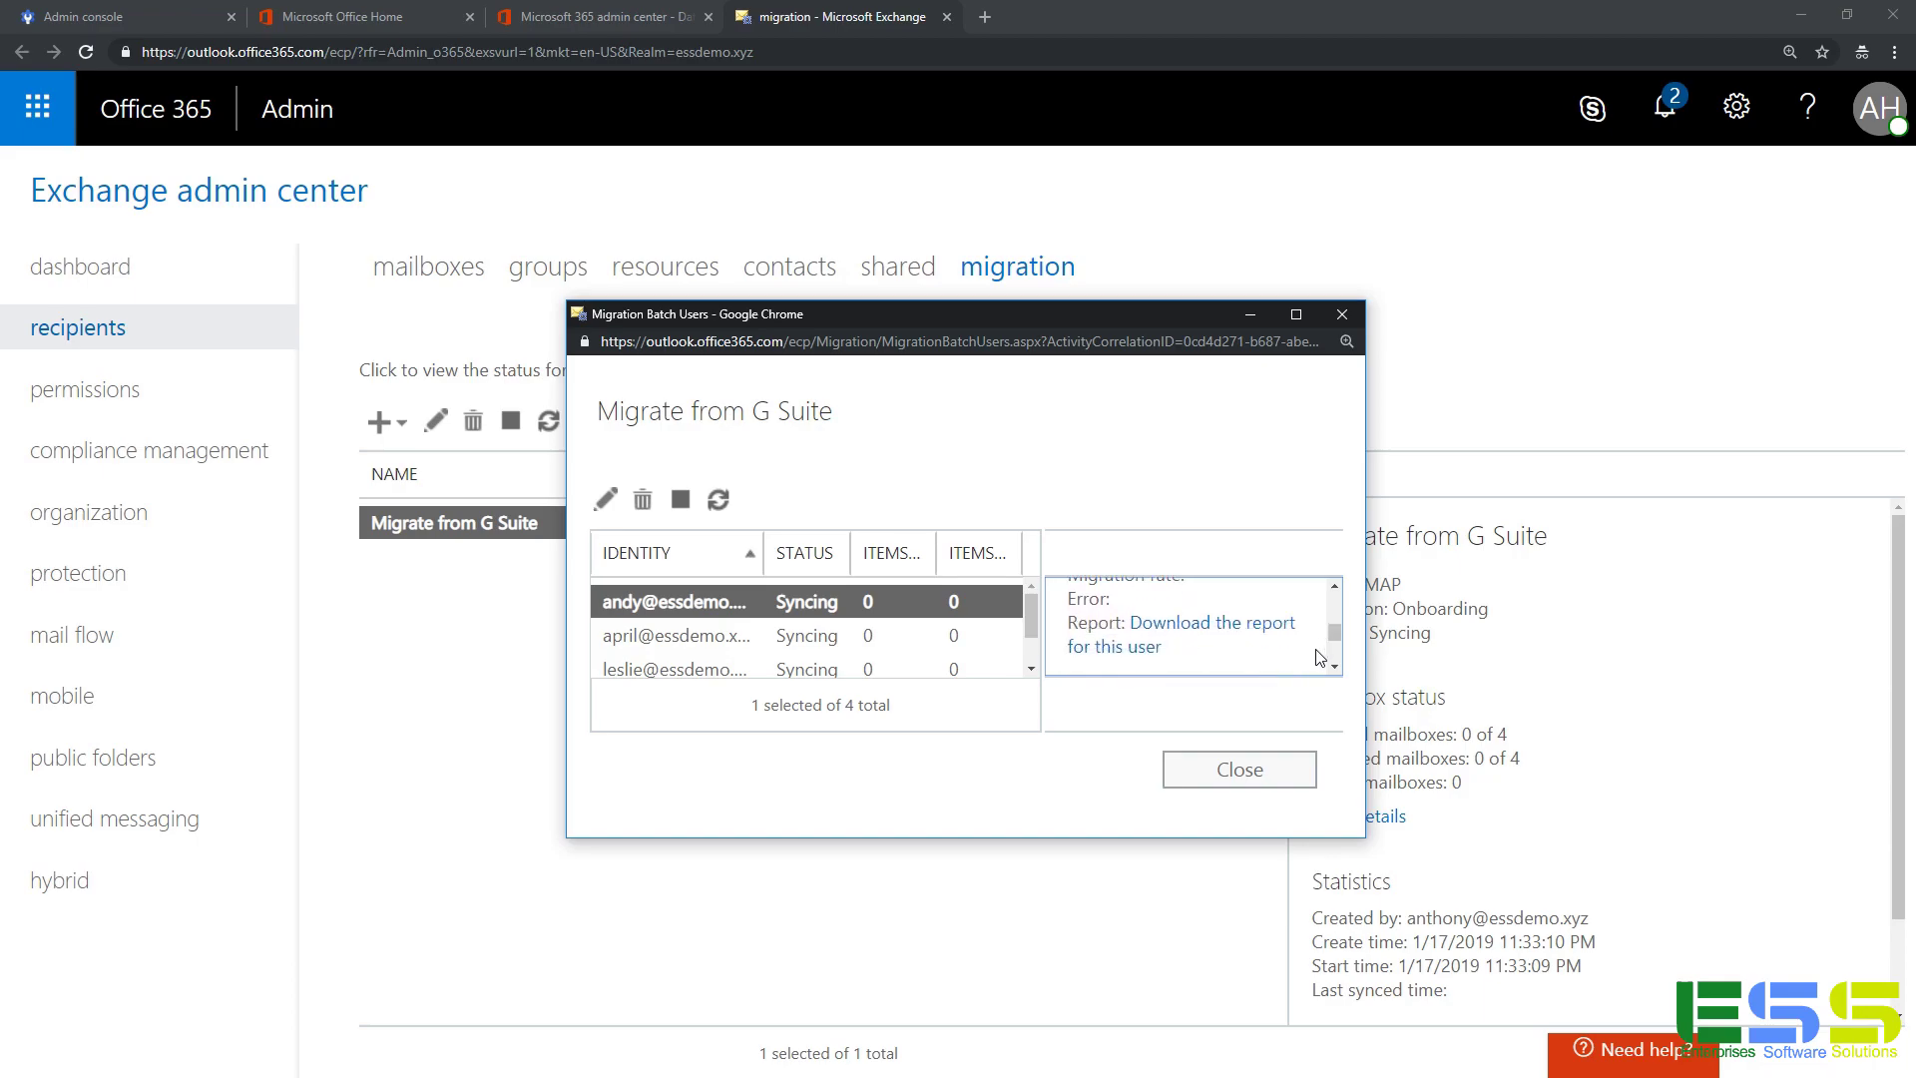
Close the Migration Batch Users window and refresh the batch's sync status.
click(1239, 769)
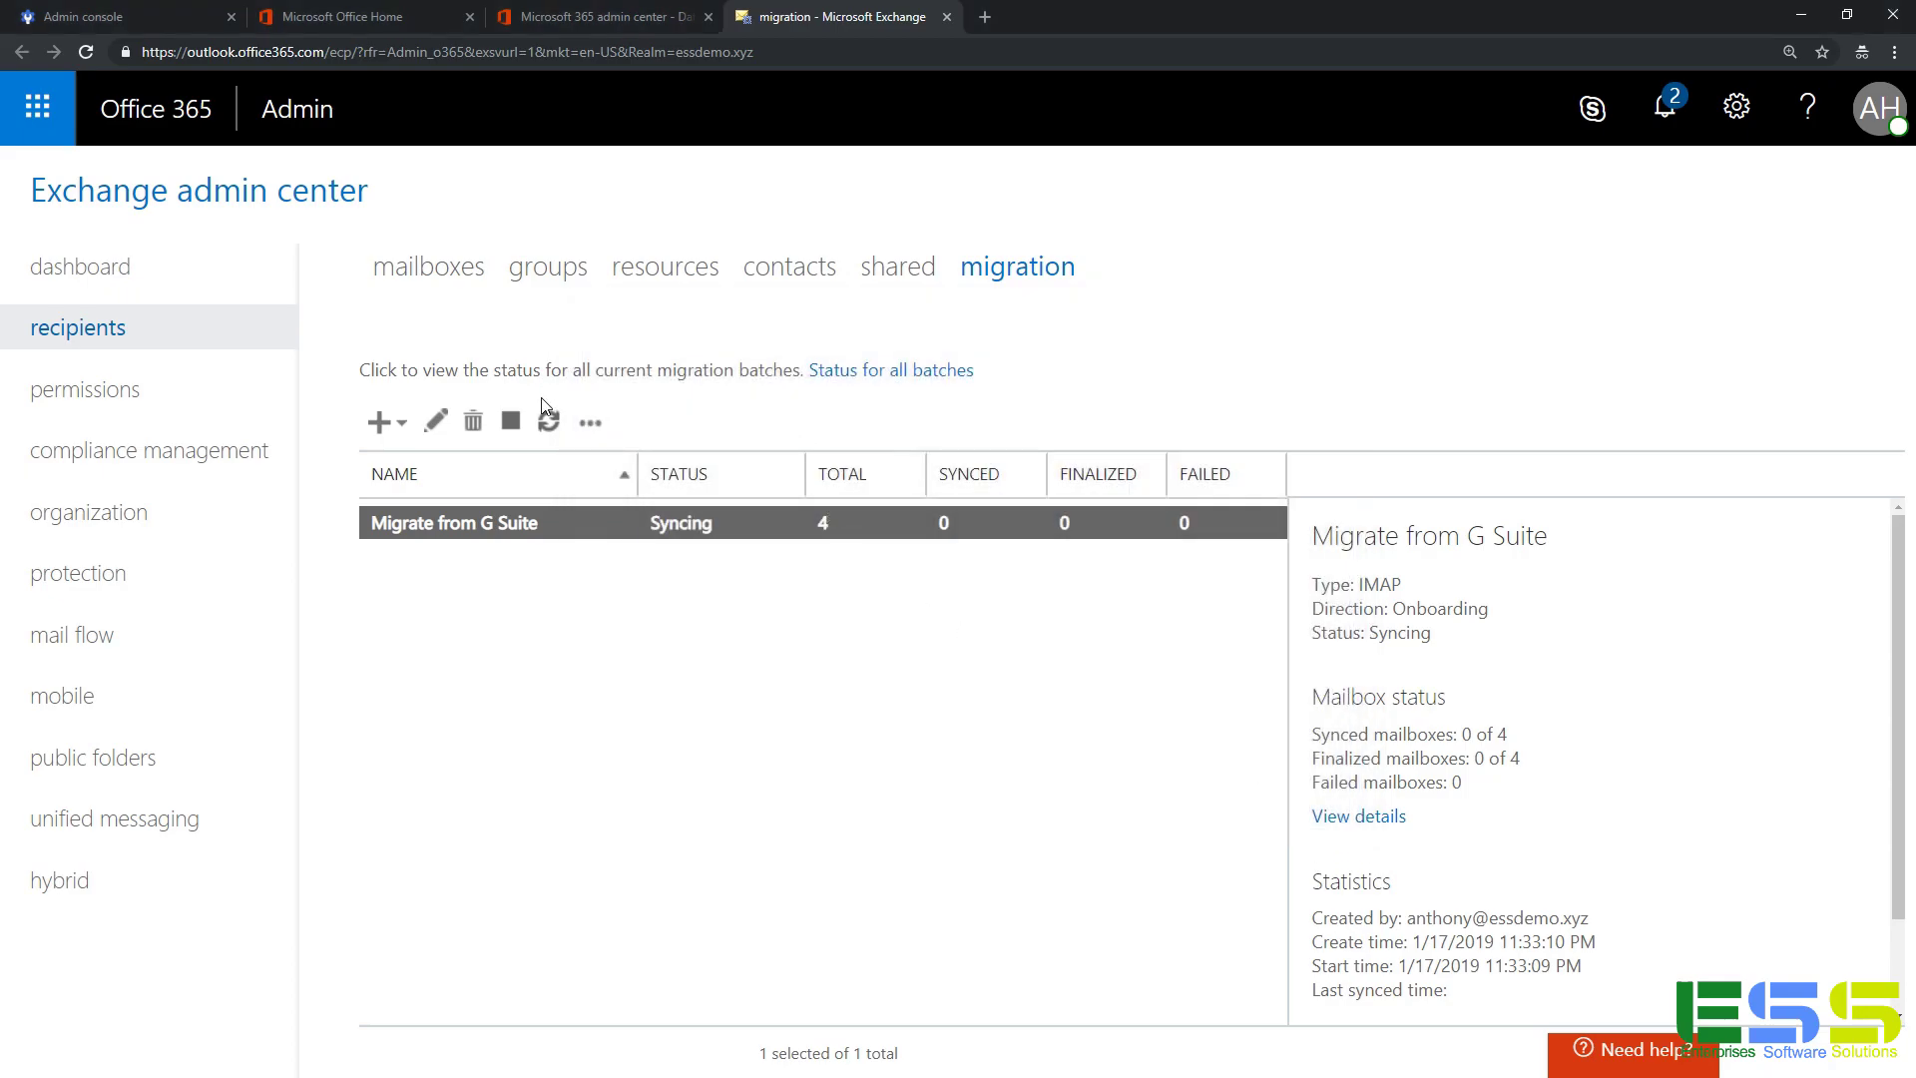
click(549, 423)
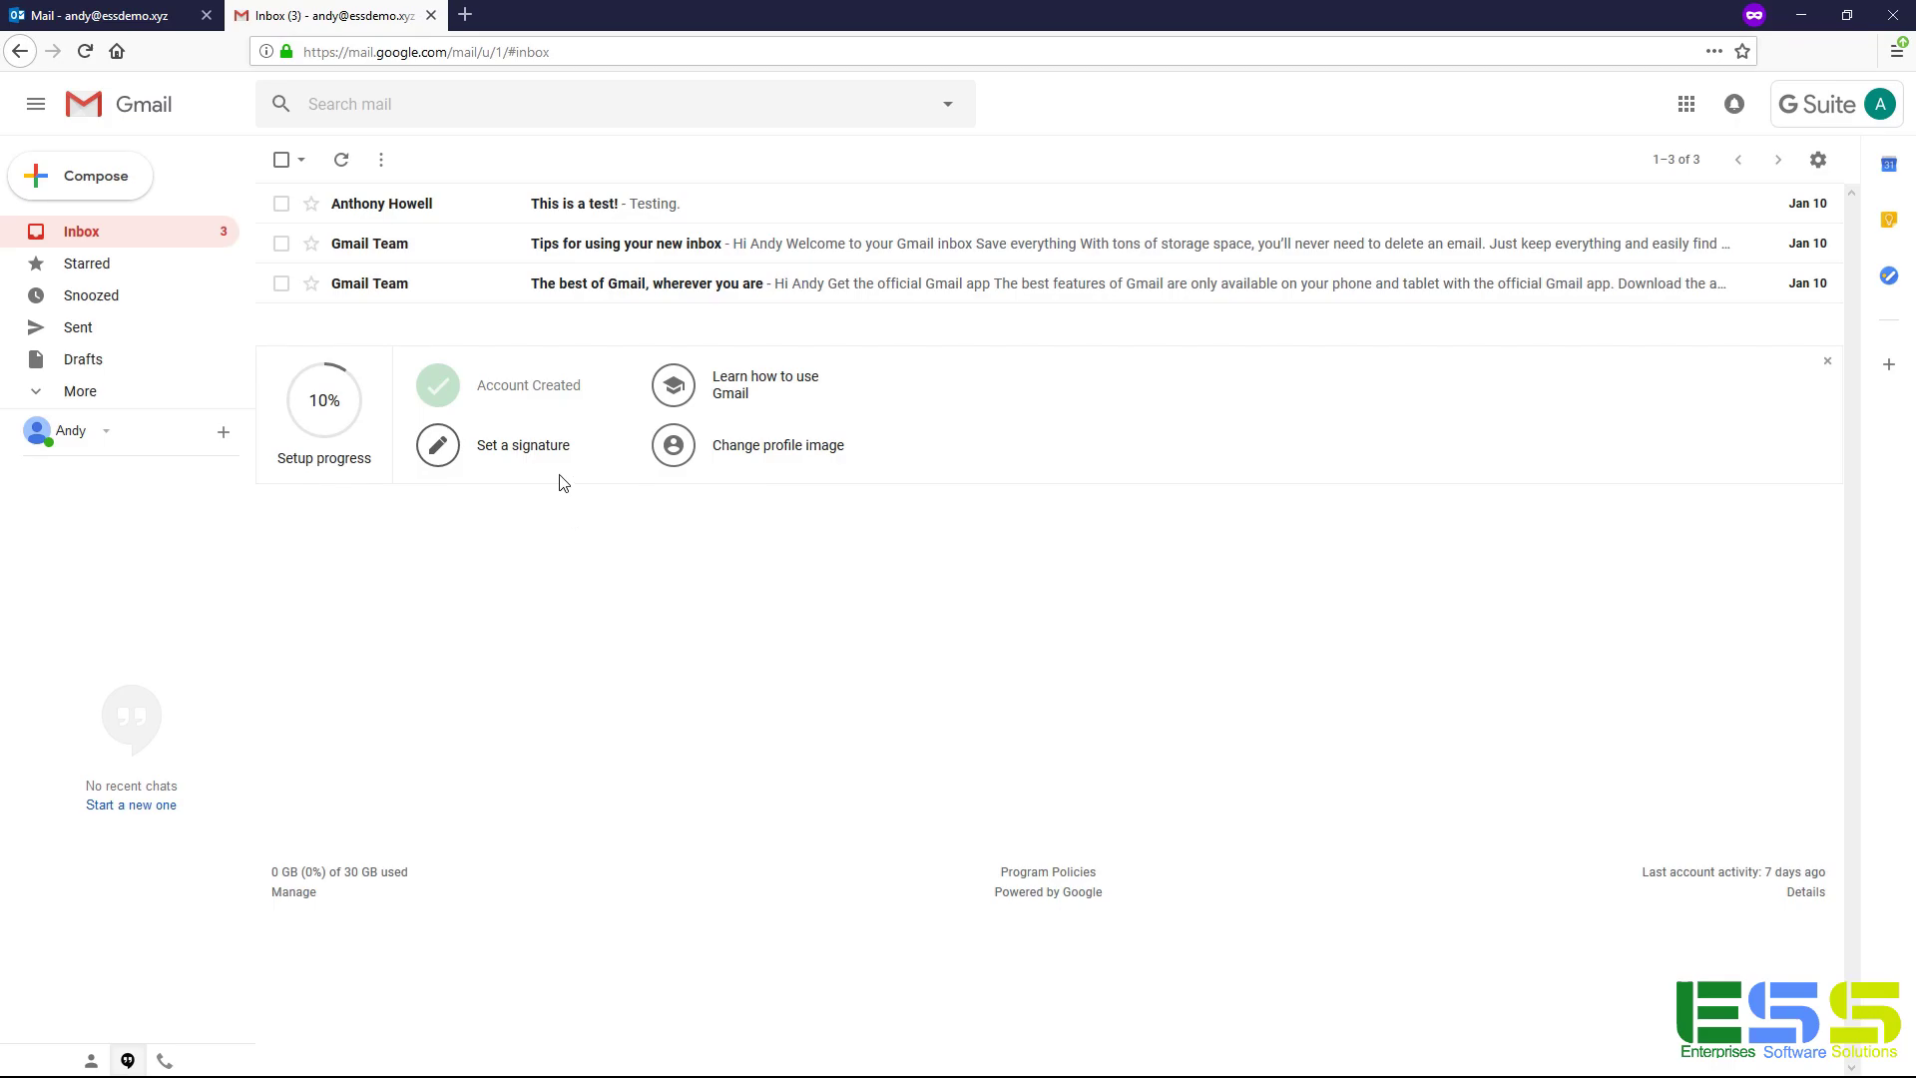
Switch to Outlook Mail to see the three migrated messages, led by 'This is a test!'.
key(ctrl+shift+Tab)
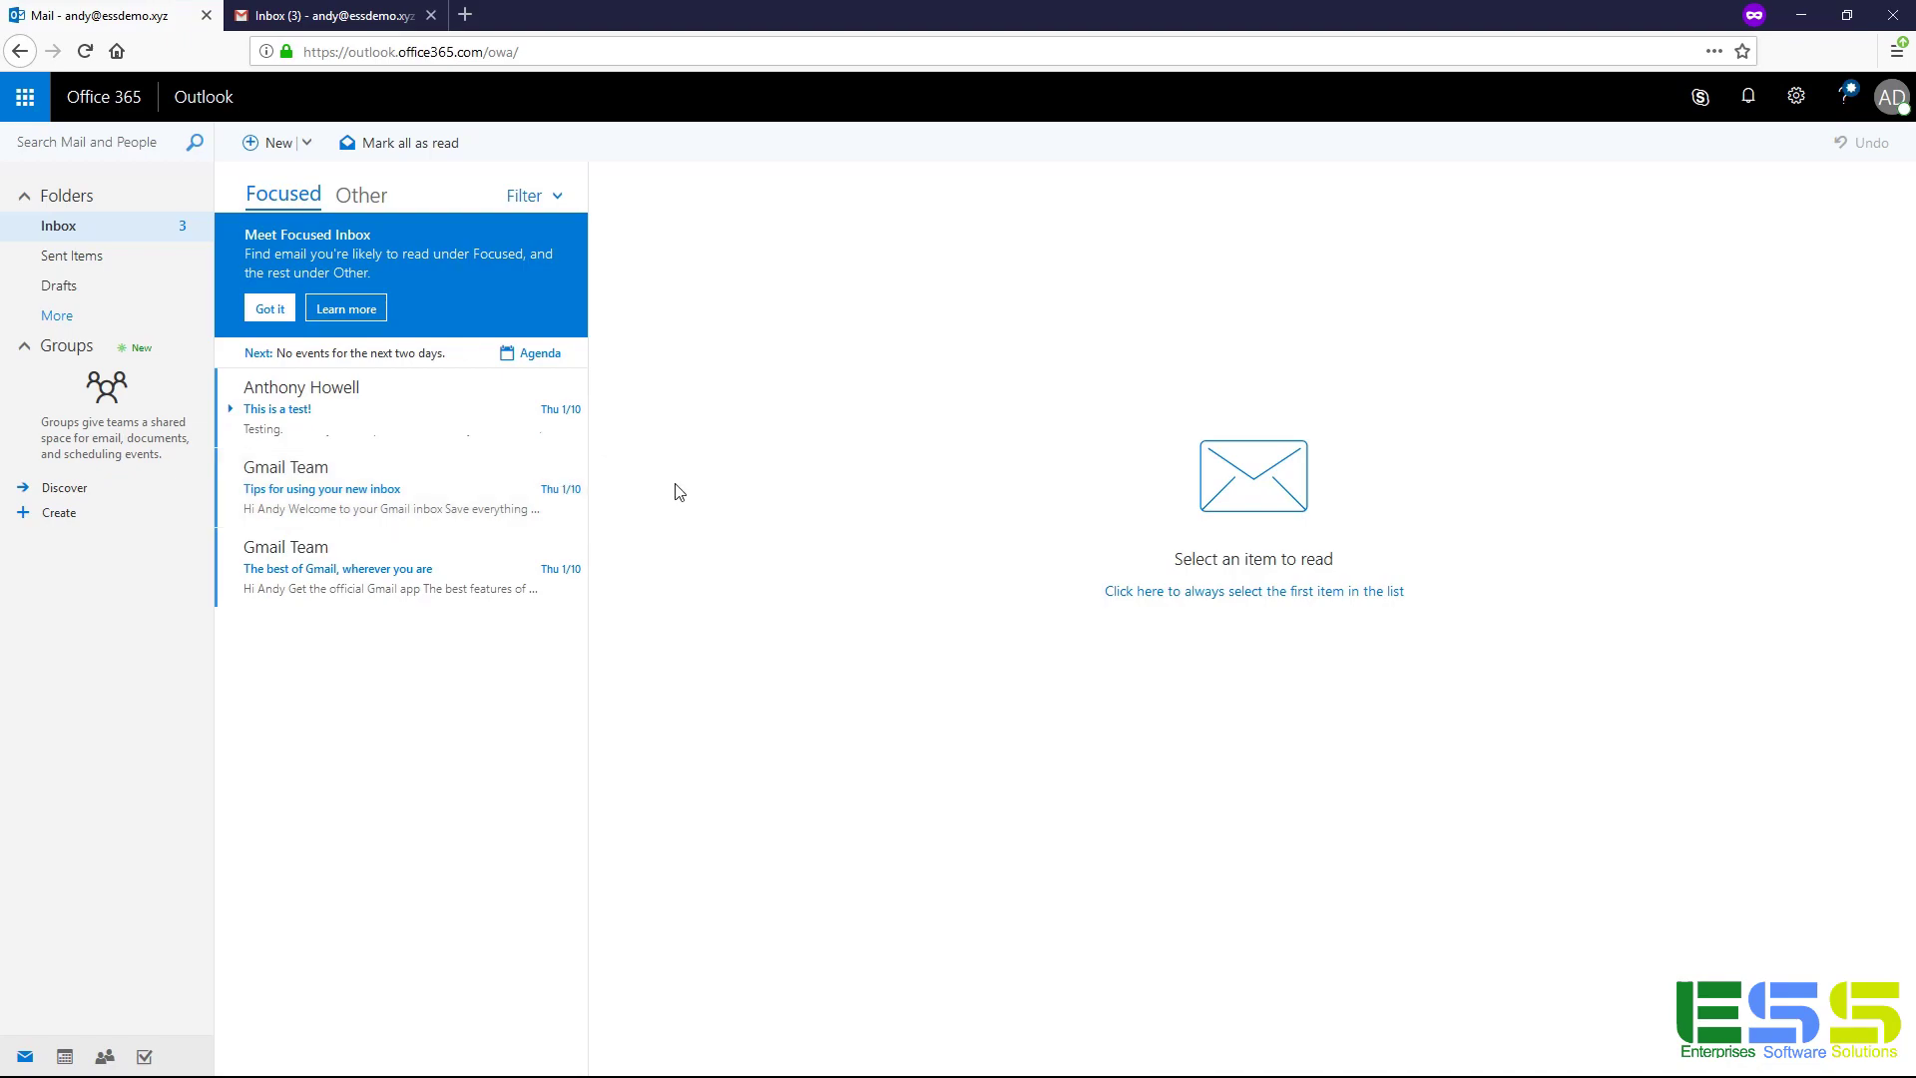